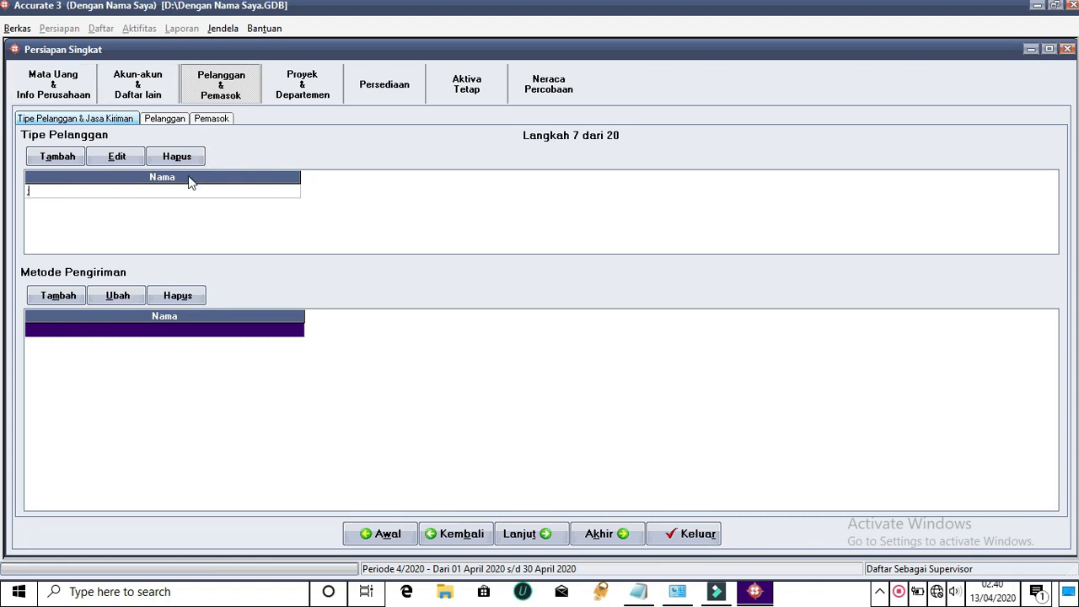
# Return to the Pelanggan list step and start a new customer record, numbered 1000
pyautogui.click(163, 118)
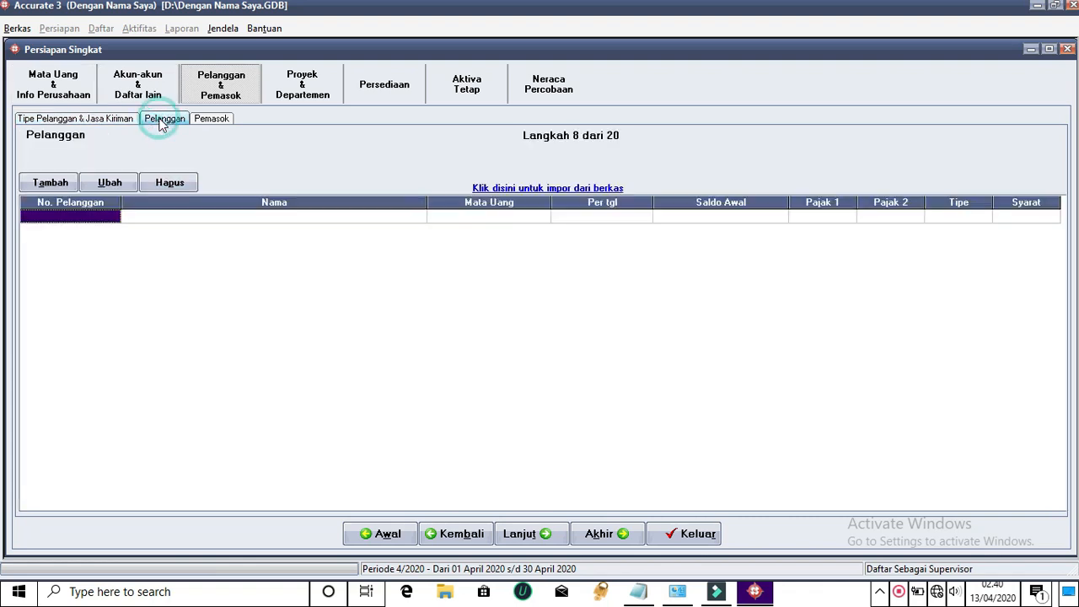
pyautogui.click(202, 118)
pyautogui.click(165, 118)
pyautogui.click(165, 118)
pyautogui.click(208, 119)
pyautogui.click(155, 119)
pyautogui.click(50, 183)
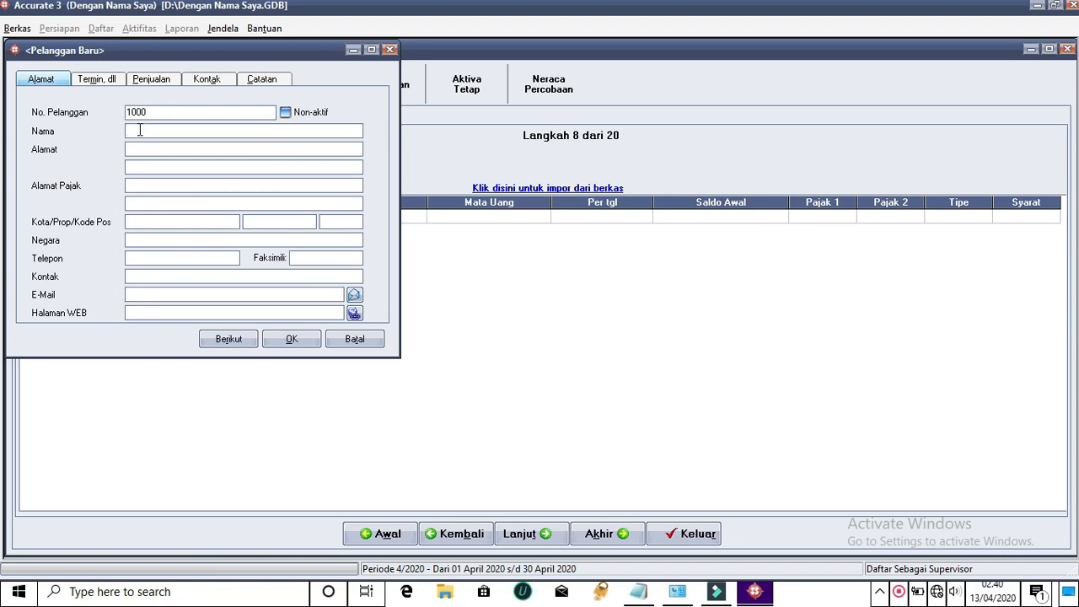
# Shorten the customer number from 1000 to 1 and name the customer PT. Madani
pyautogui.click(155, 113)
pyautogui.click(167, 112)
pyautogui.press('BackSpace')
pyautogui.press('BackSpace')
pyautogui.press('BackSpace')
pyautogui.click(149, 132)
pyautogui.click(142, 127)
pyautogui.write('PT. Madani')
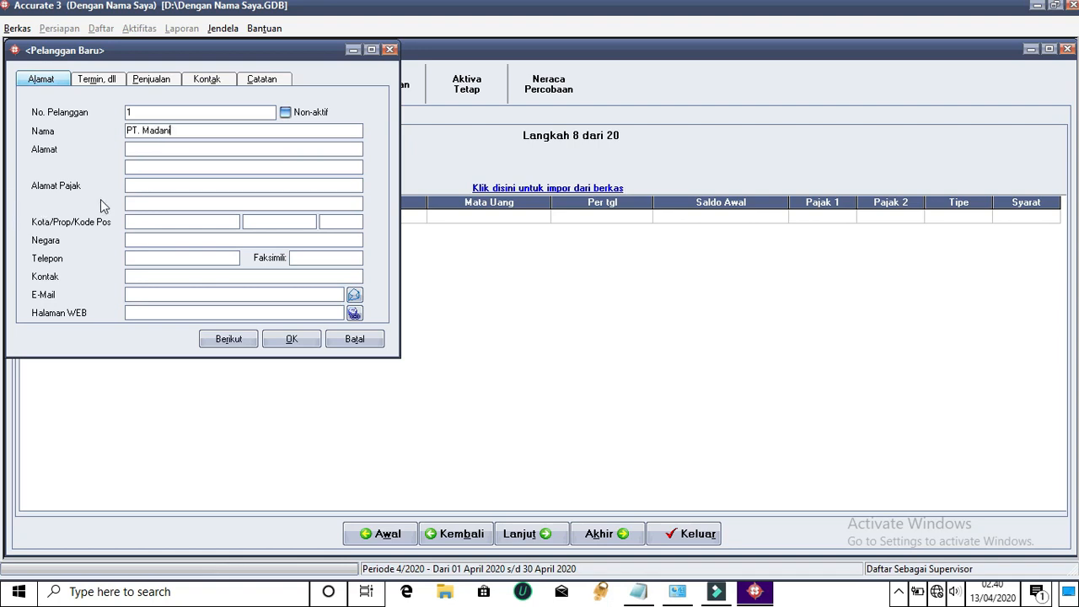
pyautogui.click(156, 145)
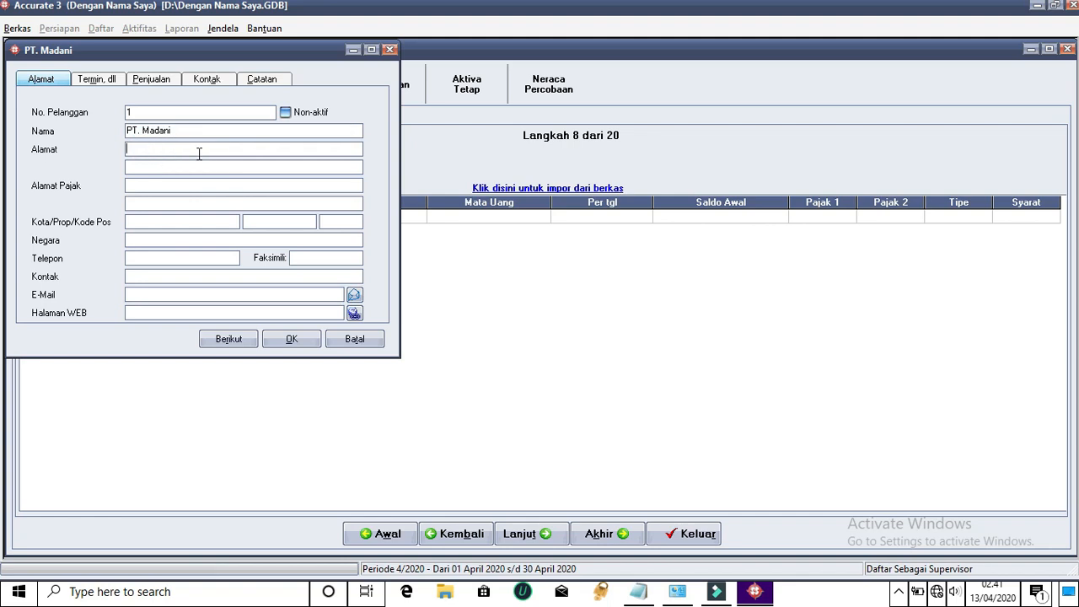
# Enter the address Dasan Sari and copy it into the tax address field
pyautogui.write('Dasan Sari')
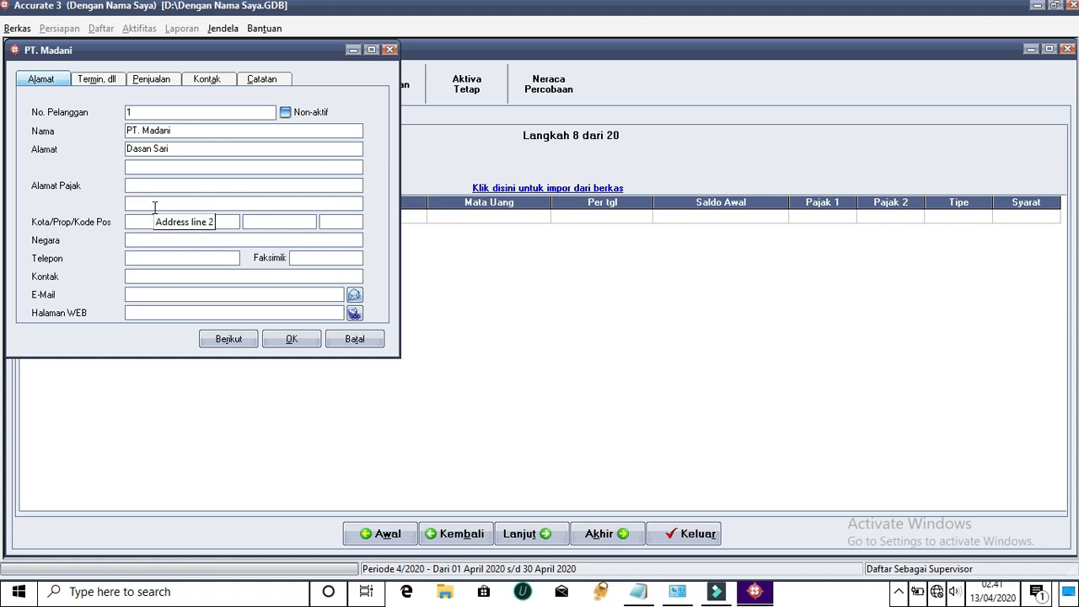
pyautogui.click(141, 186)
pyautogui.click(177, 151)
pyautogui.rightClick(157, 154)
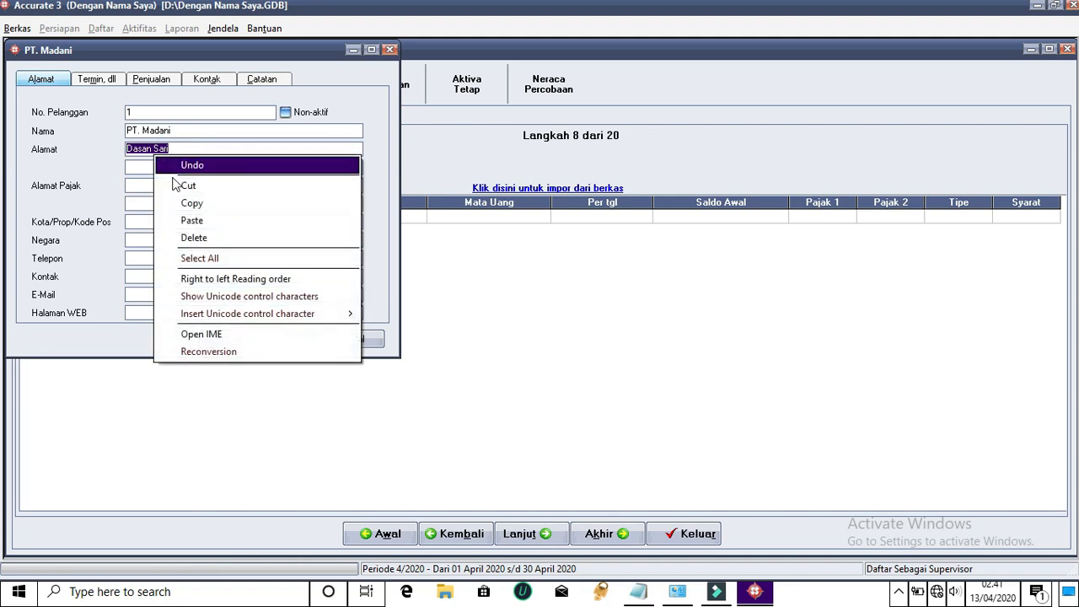
pyautogui.click(174, 196)
pyautogui.click(174, 187)
pyautogui.rightClick(174, 187)
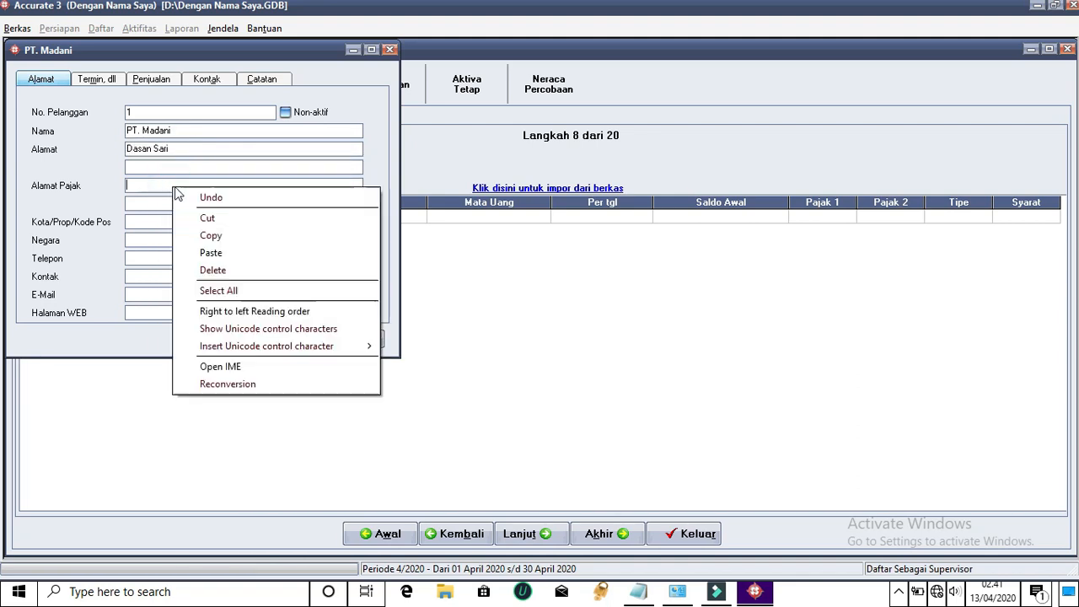
pyautogui.click(207, 252)
# Set the city to Mataram
pyautogui.click(169, 222)
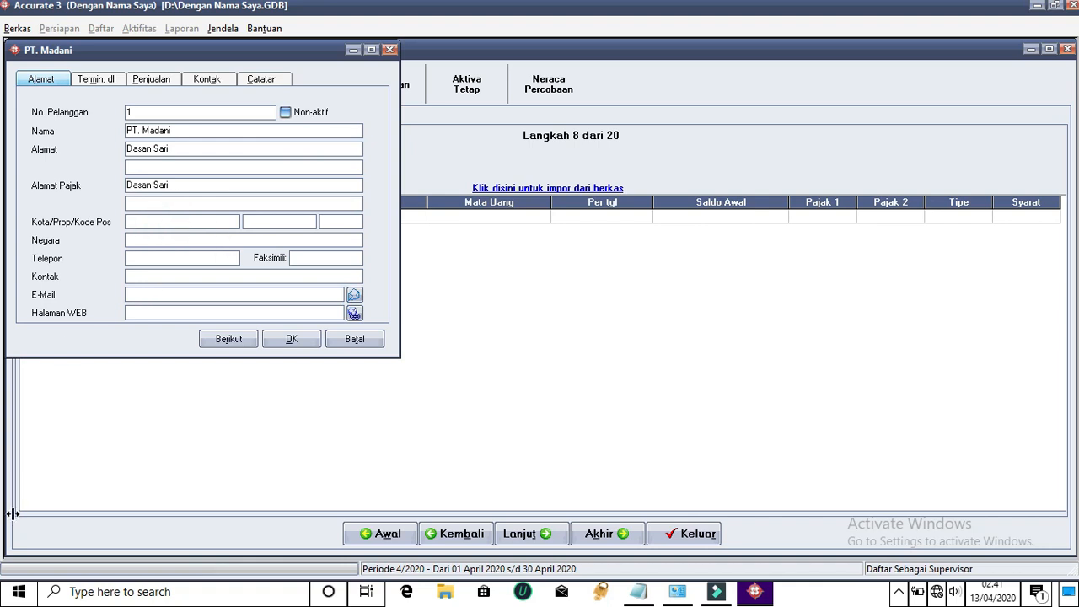
pyautogui.write('Mataram')
pyautogui.click(306, 220)
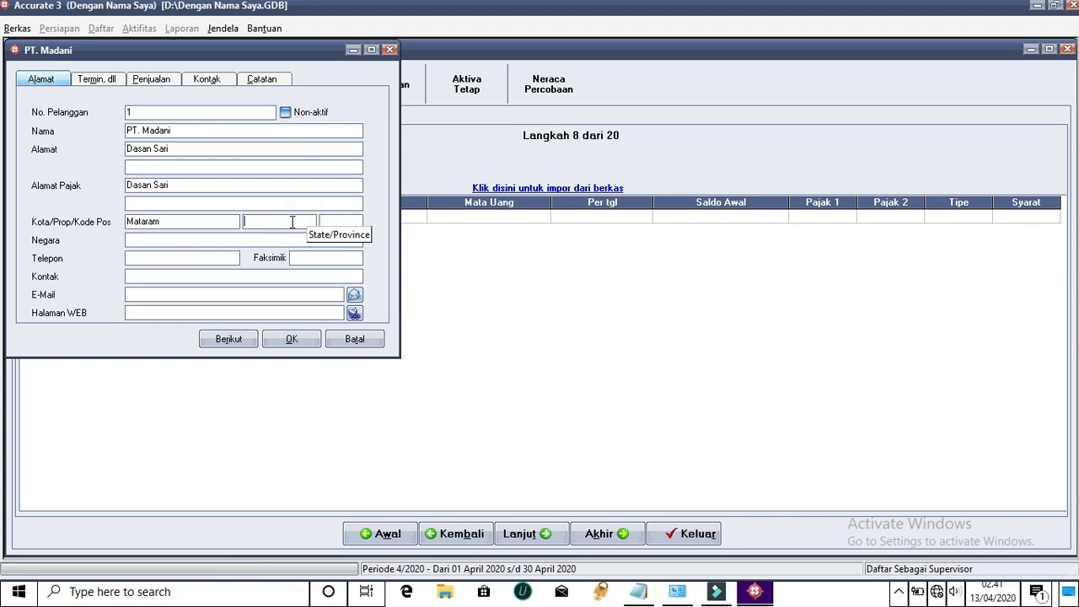
# Fill in province NTB, postal code 83122 and country Indonesia
pyautogui.write('N')
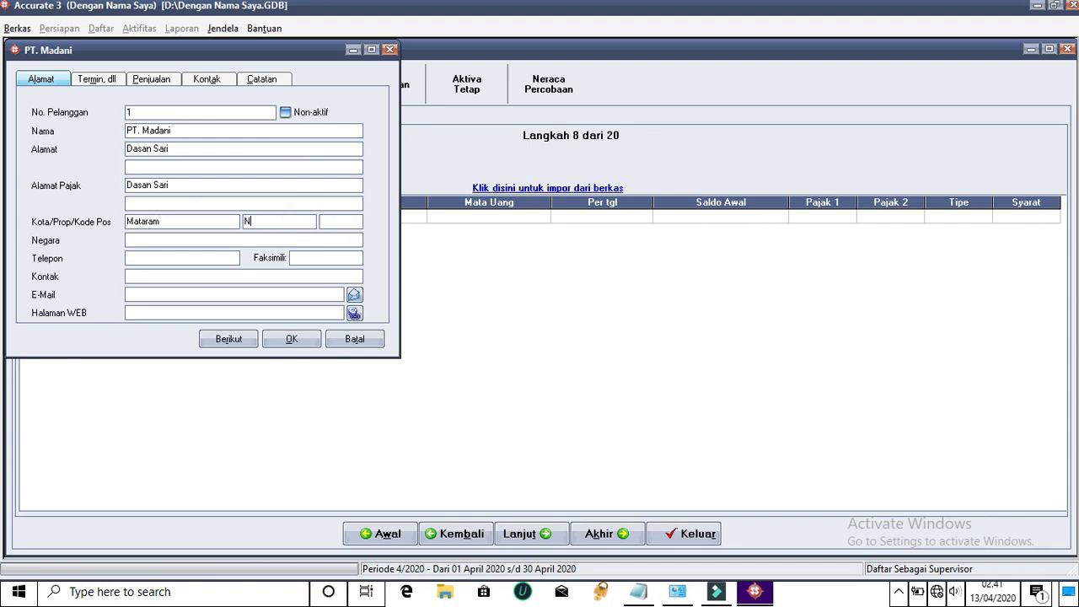
pyautogui.write('TB')
pyautogui.click(324, 222)
pyautogui.write('83122')
pyautogui.click(171, 243)
pyautogui.write('Indonesia')
# Enter the customer's phone number, contact person name and e-mail address
pyautogui.click(195, 259)
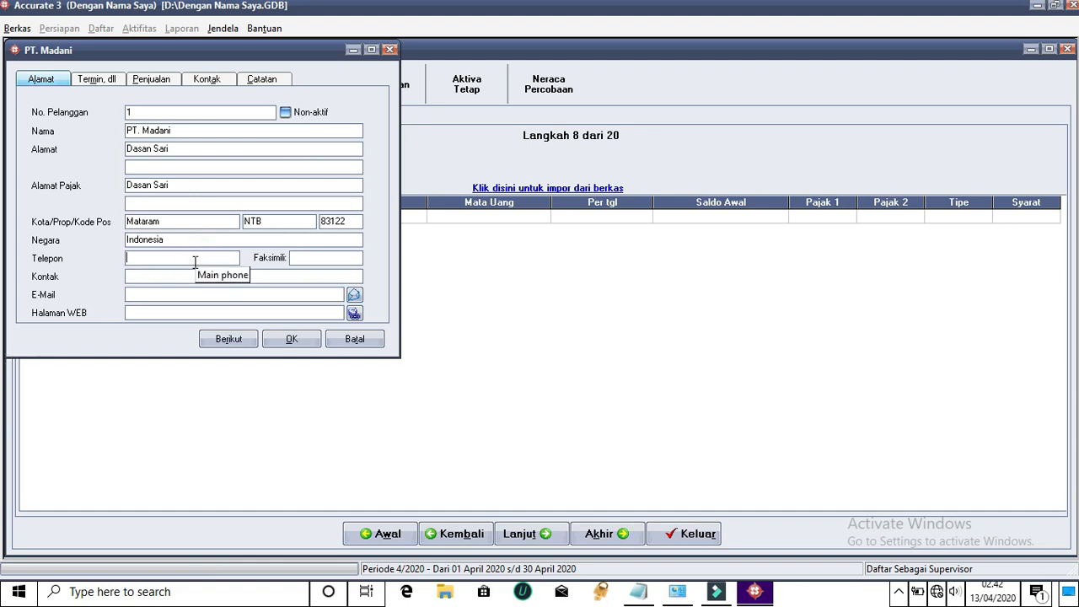
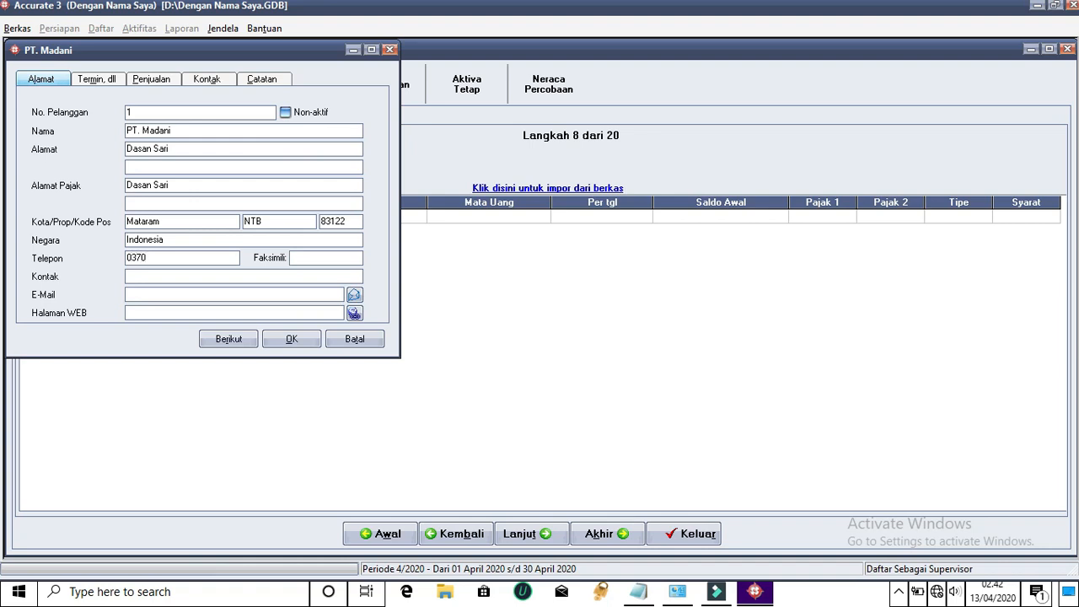
pyautogui.click(173, 278)
pyautogui.write('De')
pyautogui.click(223, 295)
pyautogui.write('madani.ac.id')
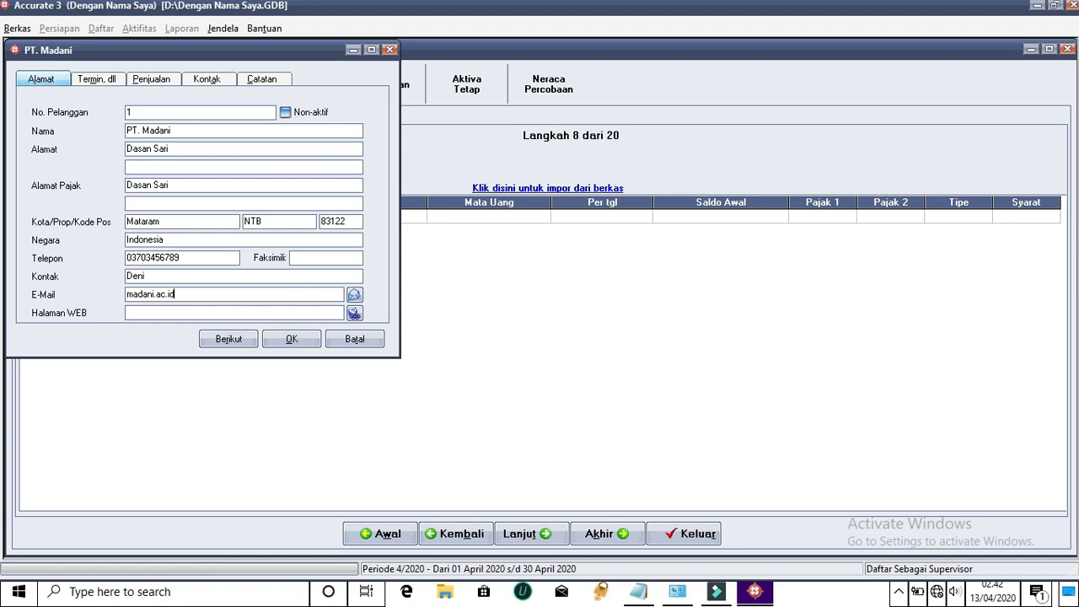
# Copy the phone number into the fax field, then go to the Termin, dll page
pyautogui.doubleClick(204, 256)
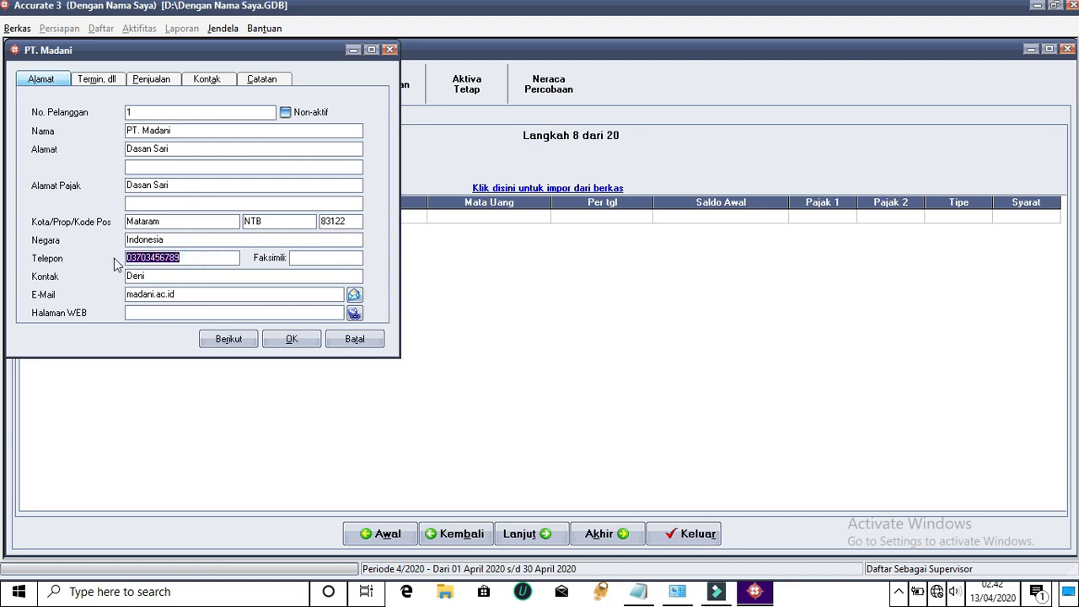
pyautogui.click(343, 258)
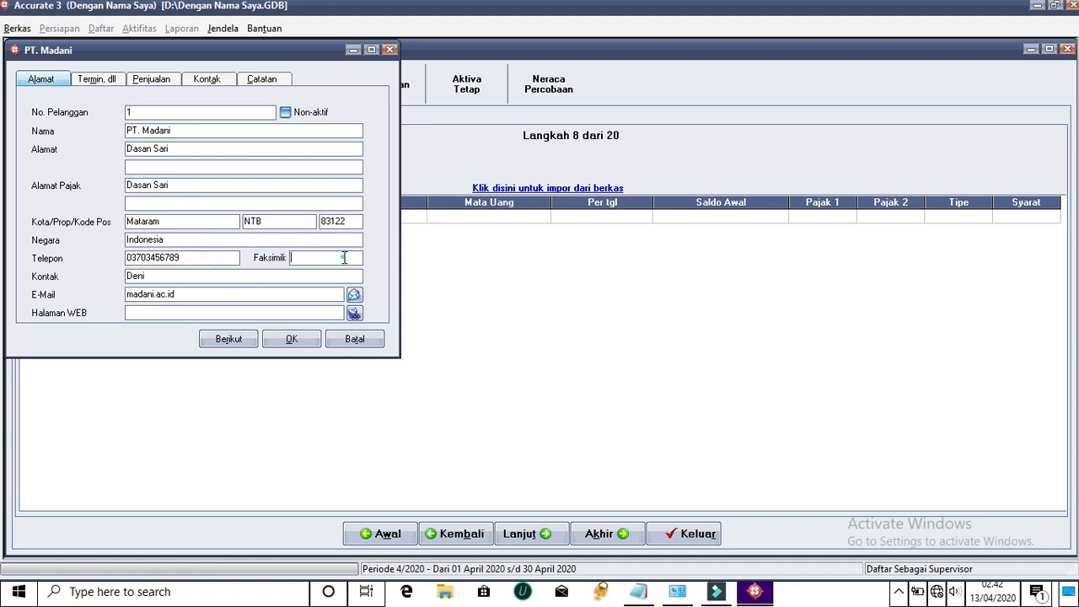
pyautogui.hotkey('ctrl', 'v')
pyautogui.click(112, 78)
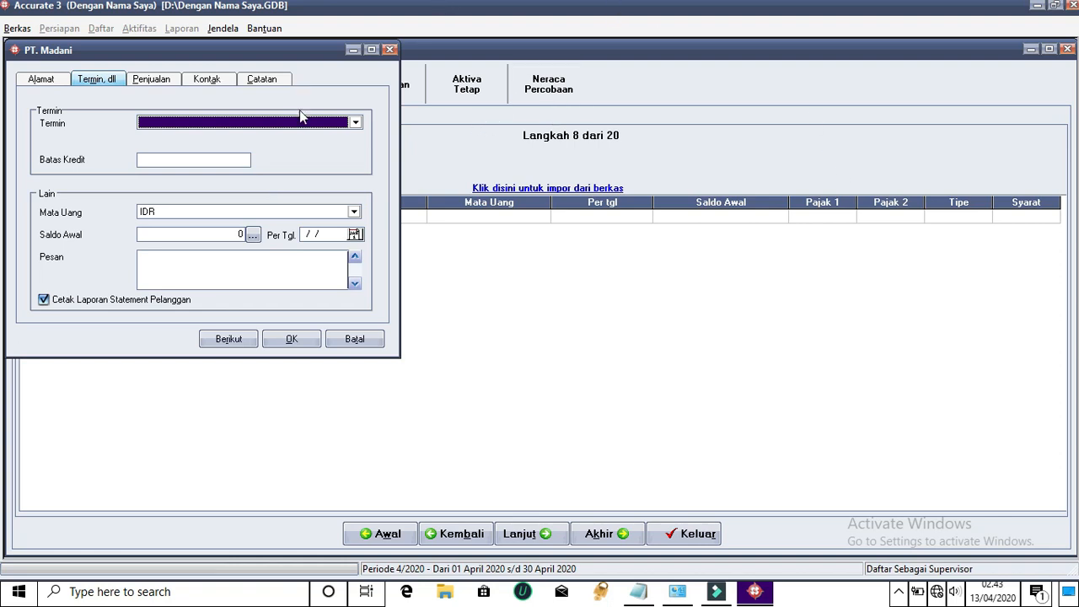
# Choose 5/10 n/30 payment terms with a 9.000.000 credit limit
pyautogui.click(355, 123)
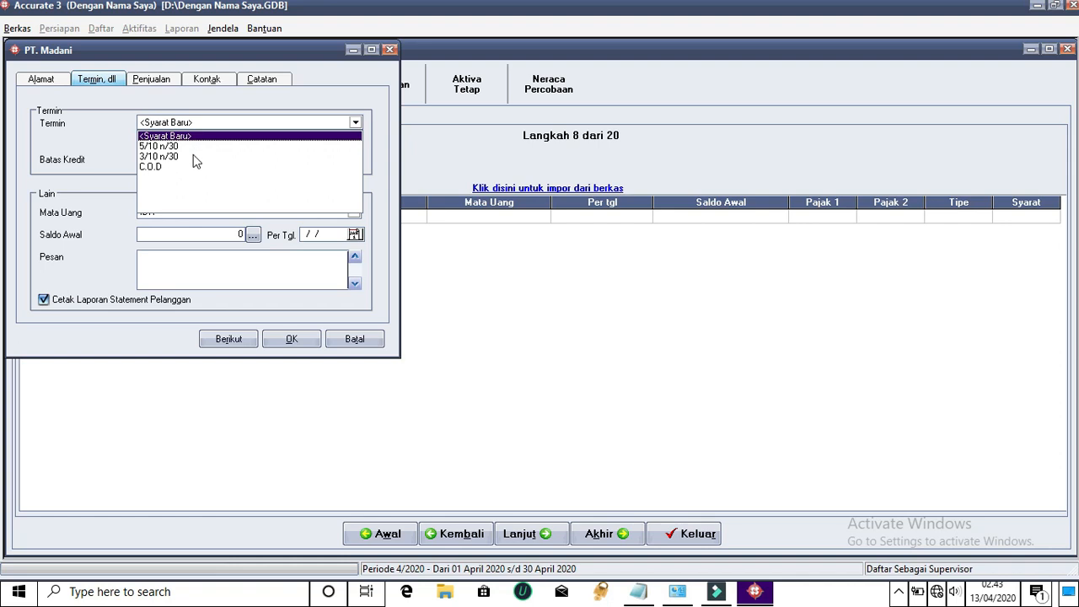
pyautogui.click(169, 146)
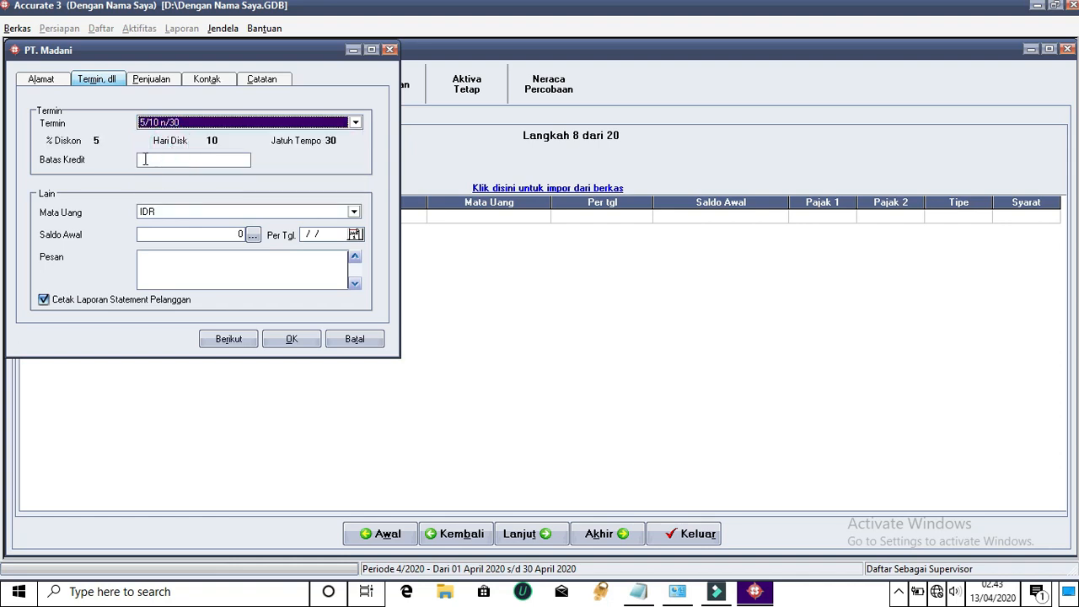
pyautogui.click(145, 160)
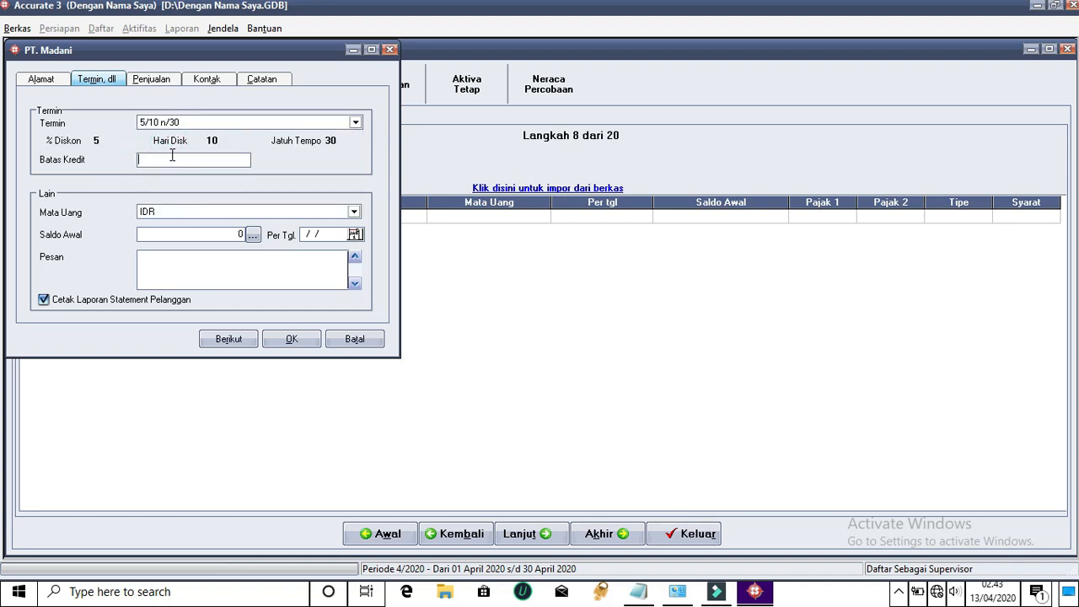
pyautogui.write('9000000')
# Enter a 12.000.000 opening balance dated 01/01/18 and confirm the record
pyautogui.click(237, 235)
pyautogui.write('12000000')
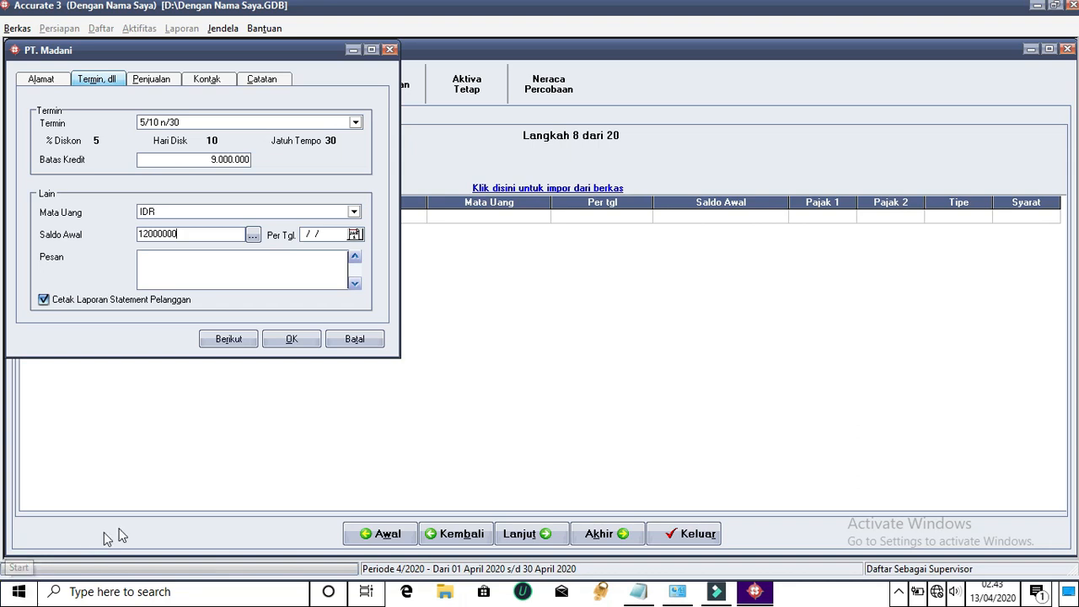
pyautogui.click(305, 233)
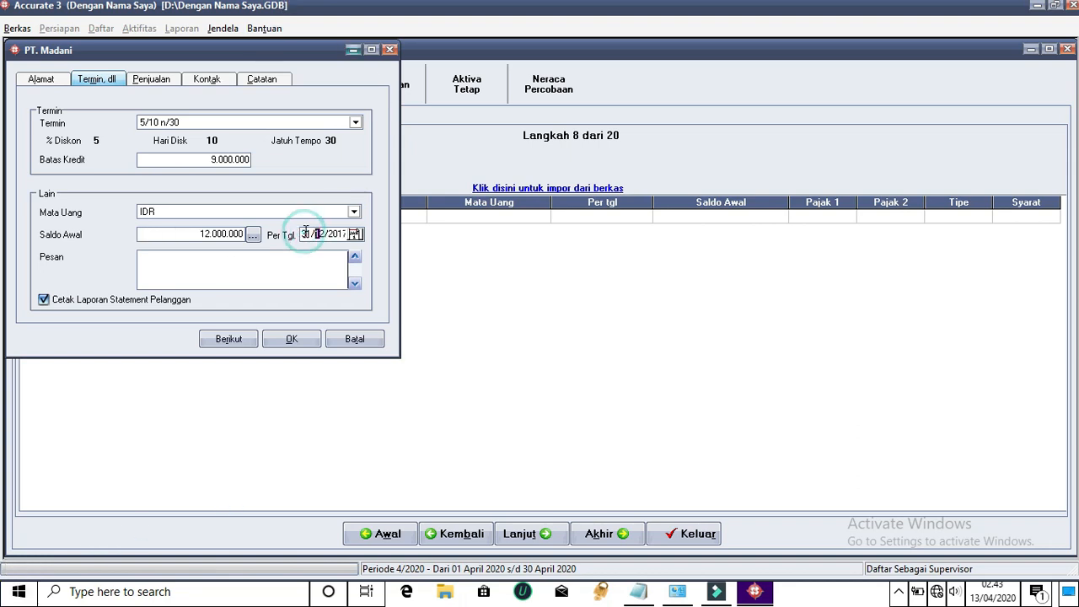
pyautogui.doubleClick(306, 234)
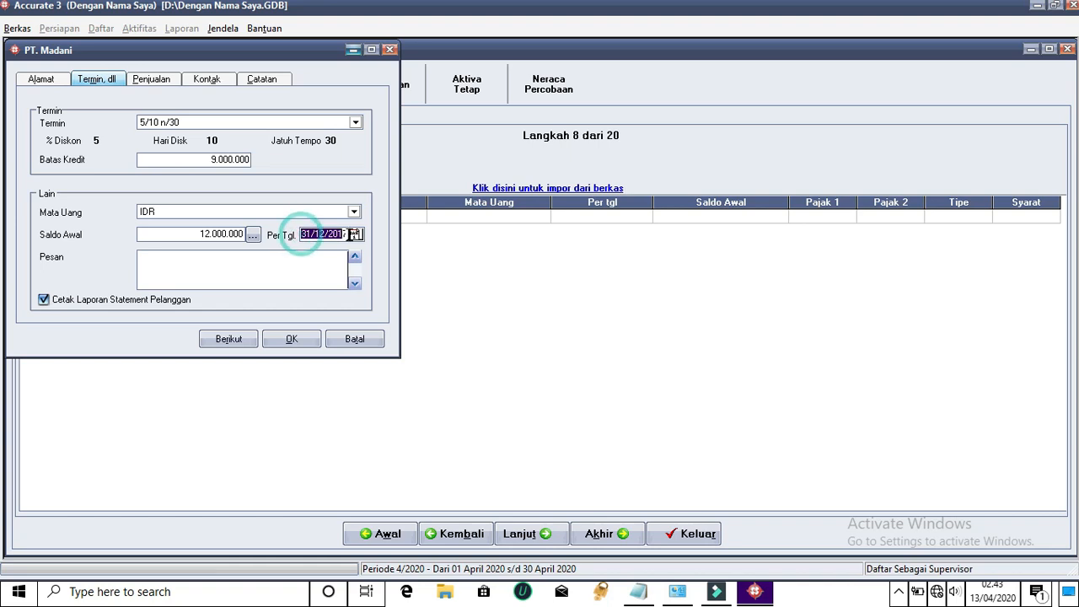
pyautogui.write('01/01/')
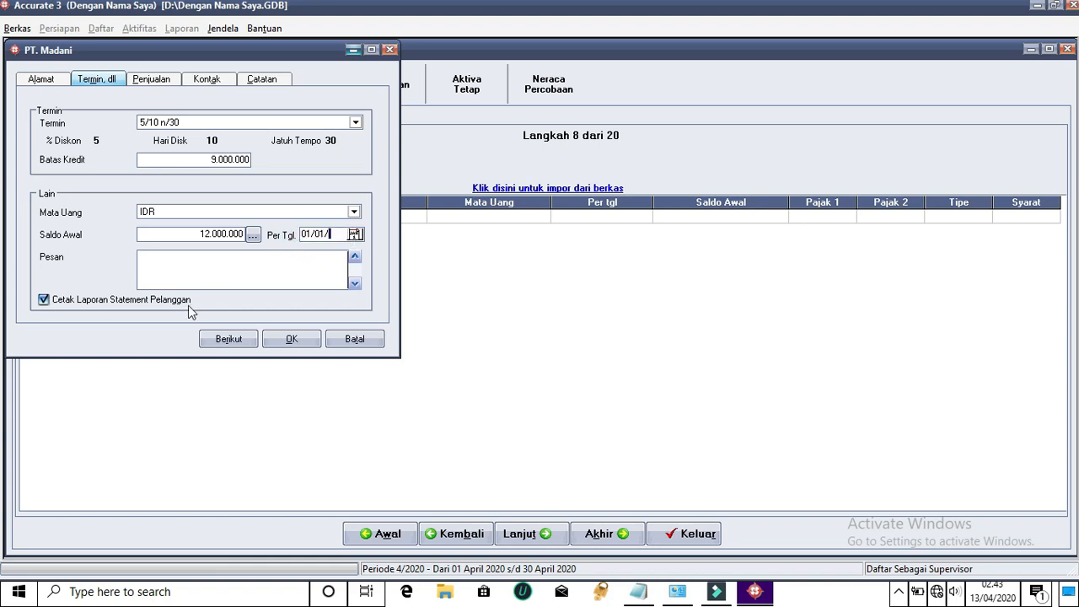
pyautogui.write('18')
pyautogui.click(171, 267)
pyautogui.click(290, 340)
pyautogui.click(165, 82)
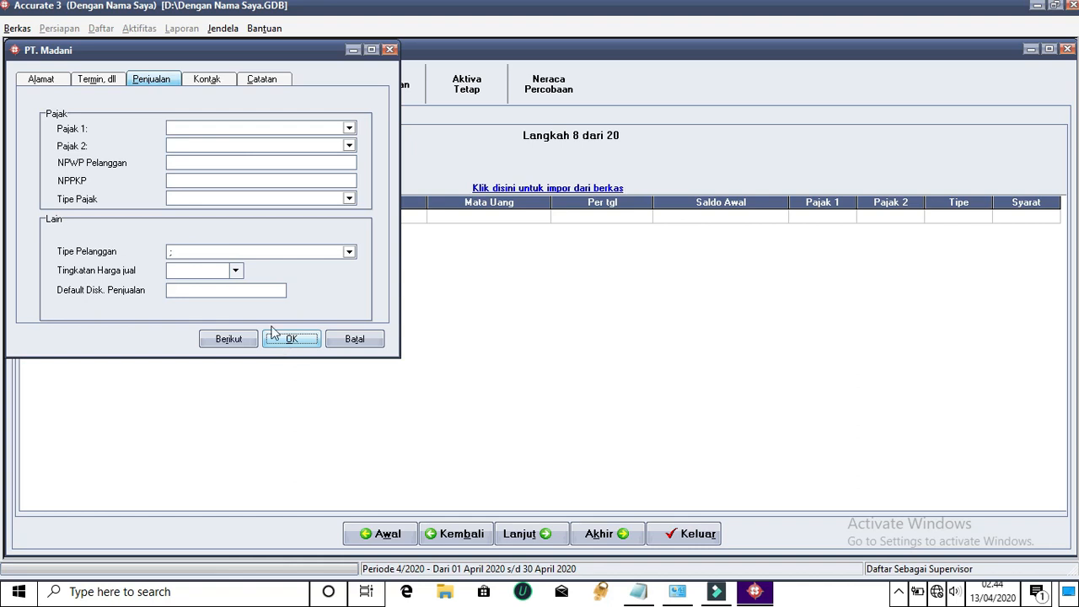
# Back out of the credit-limit warning and set Pajak 1 to Pajak Pertambahan Nilai
pyautogui.click(113, 80)
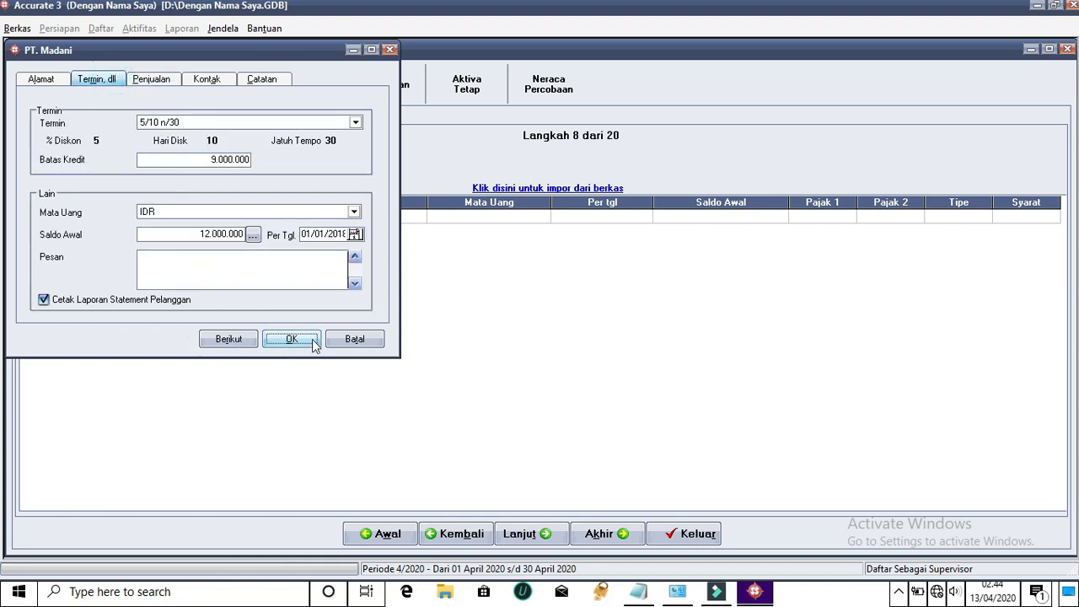
pyautogui.click(214, 344)
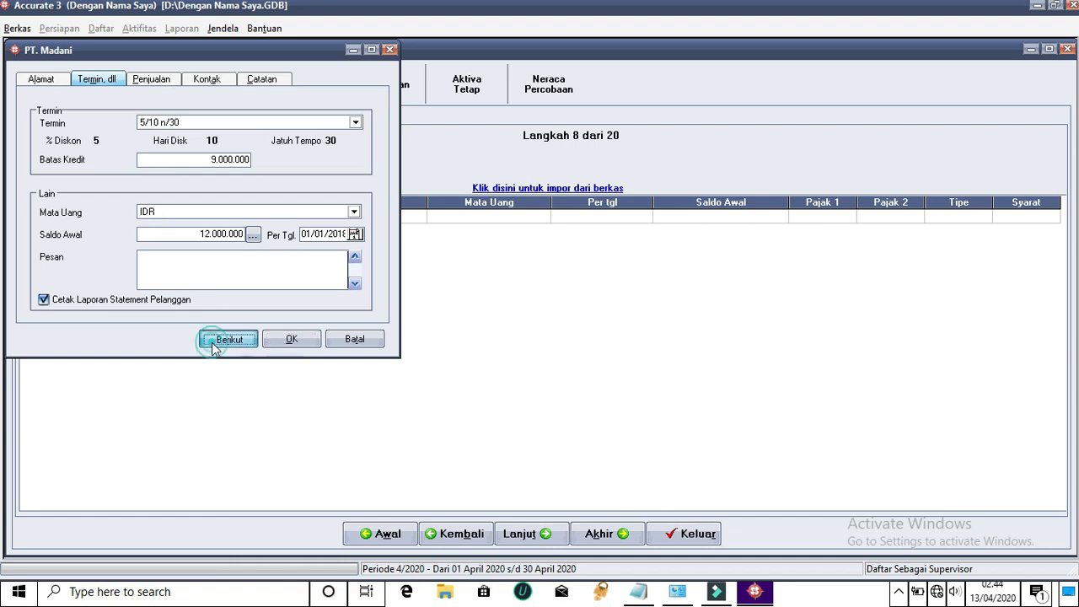
pyautogui.click(587, 340)
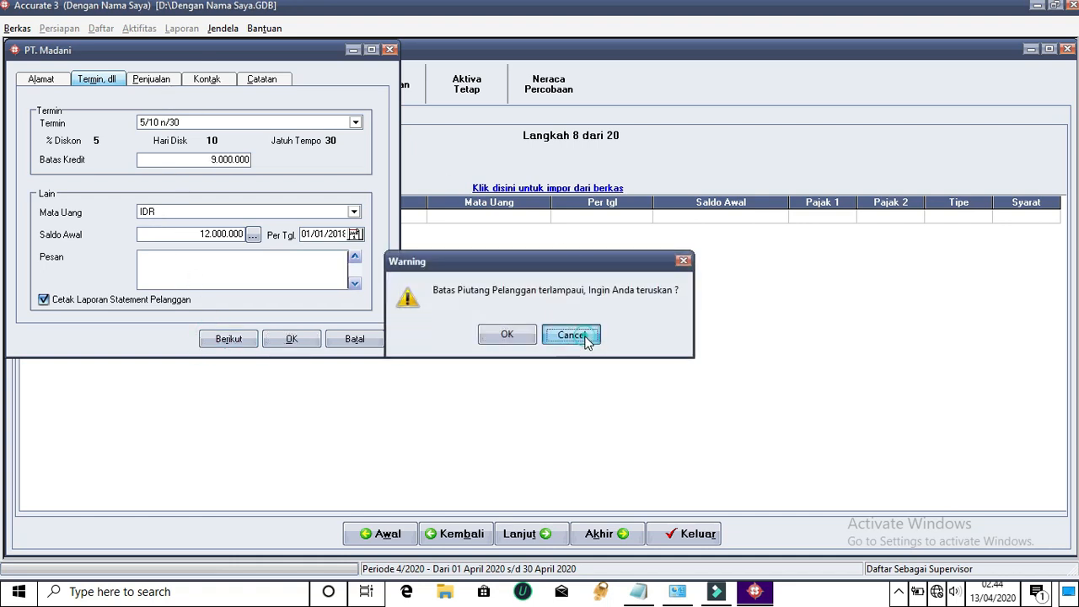
pyautogui.click(160, 79)
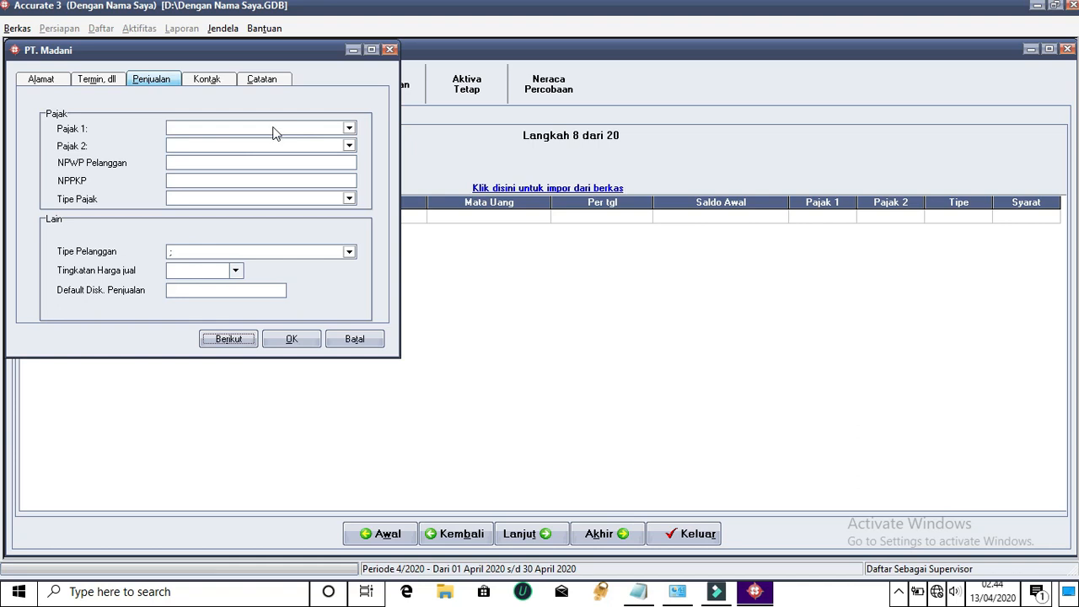
pyautogui.click(349, 128)
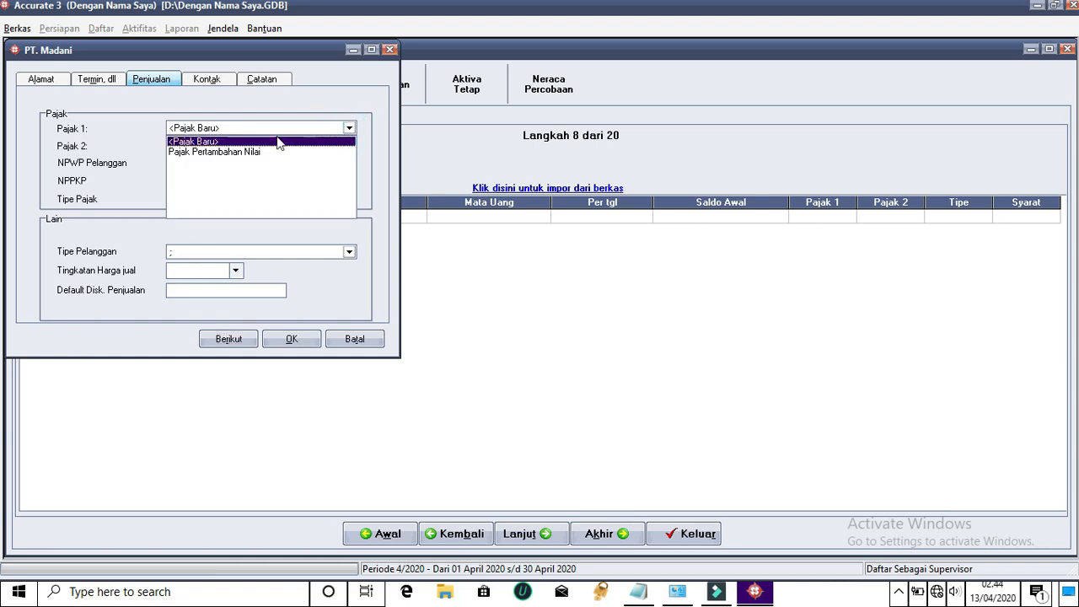
pyautogui.click(237, 152)
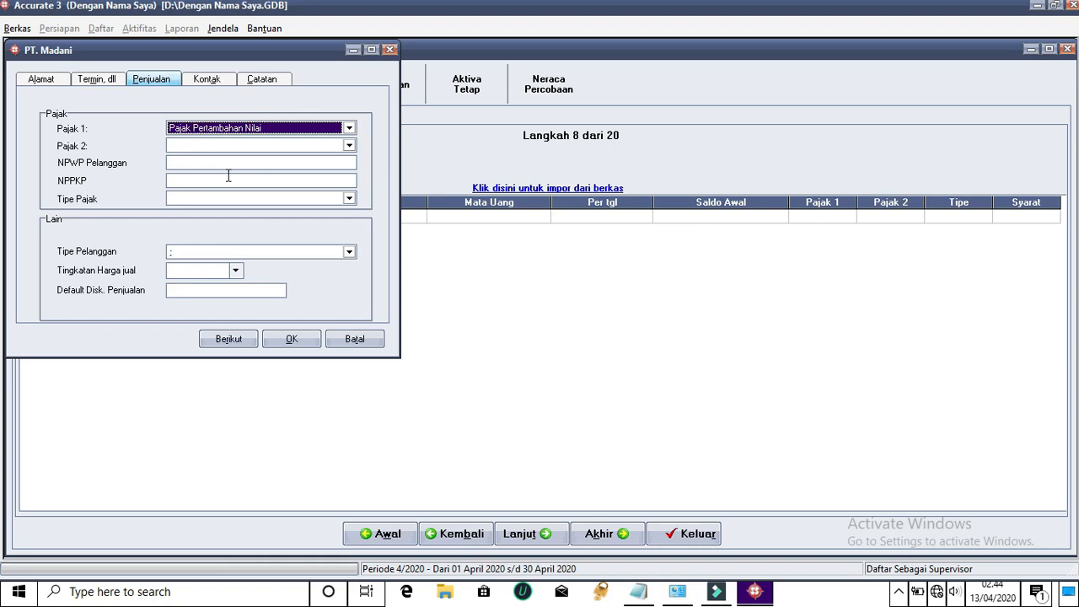
# Look over the contacts and notes pages, then save PT. Madani, accepting the credit-limit warning
pyautogui.click(221, 80)
pyautogui.click(267, 81)
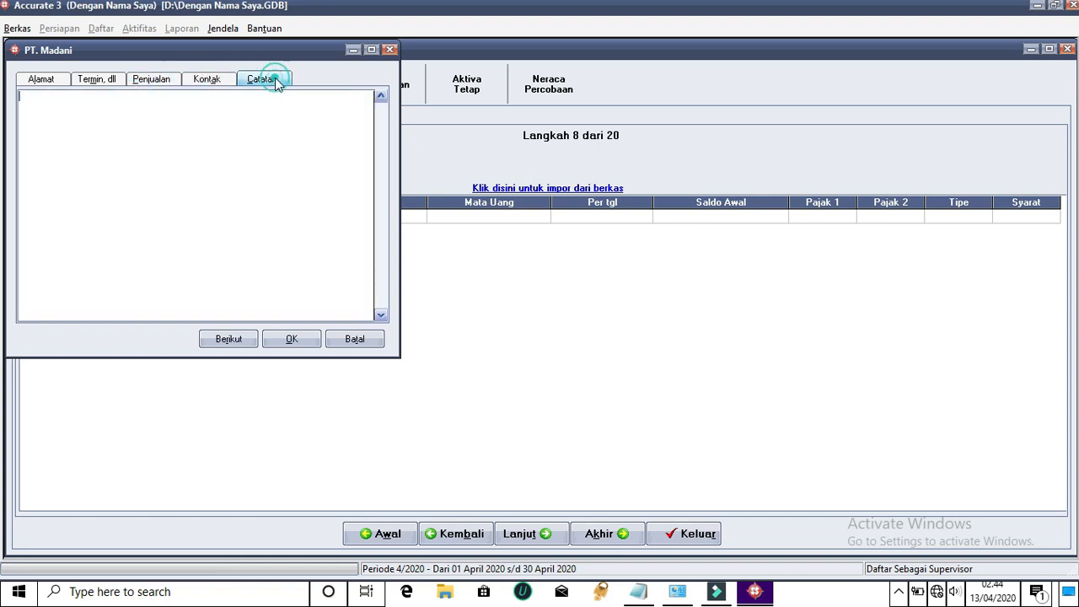
pyautogui.click(168, 80)
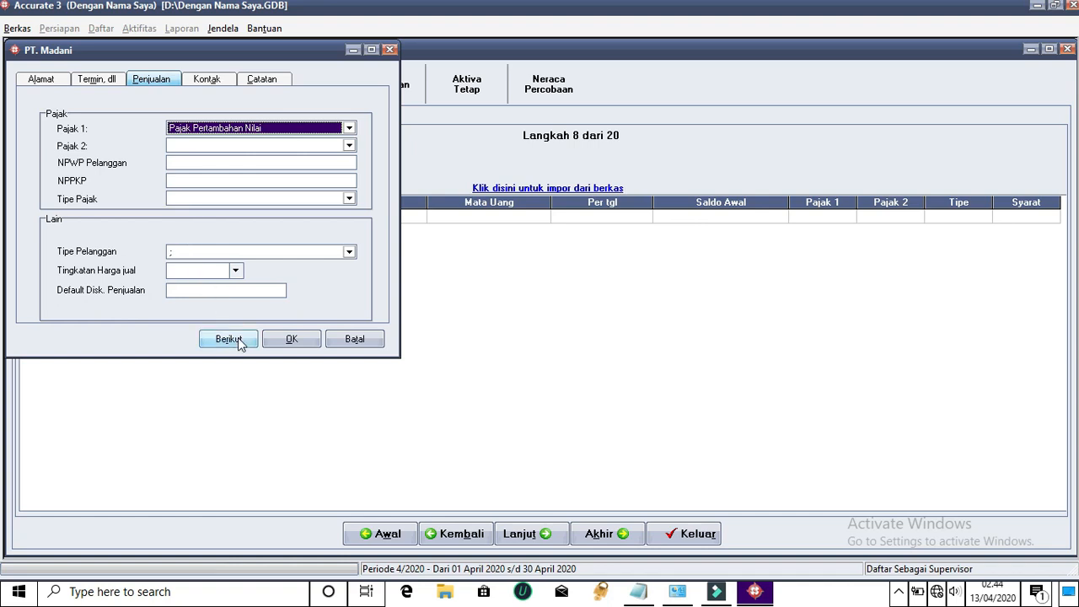
pyautogui.click(349, 251)
pyautogui.click(307, 272)
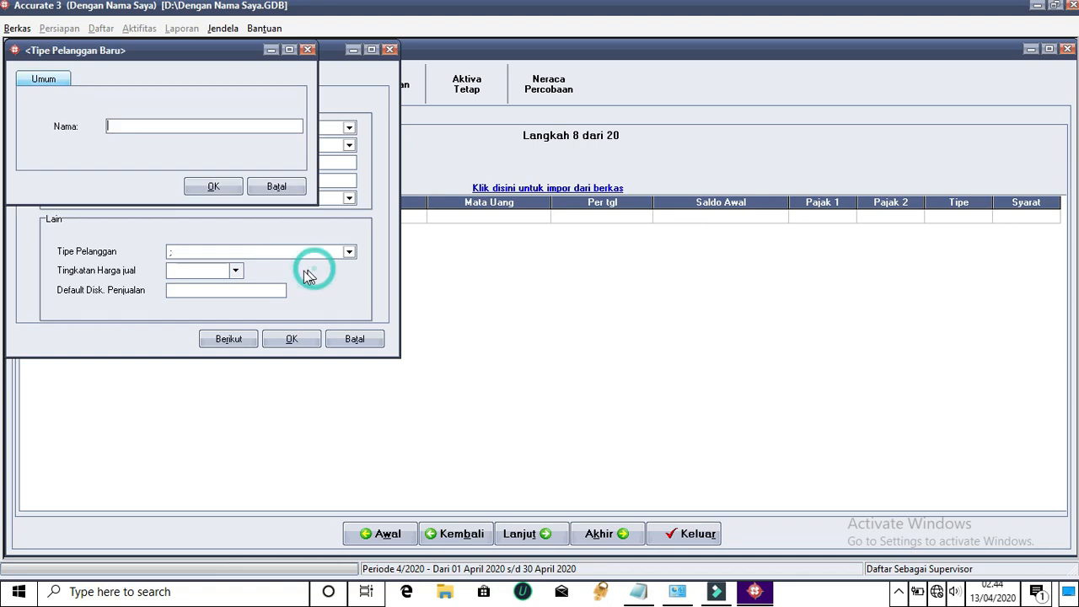
pyautogui.click(287, 186)
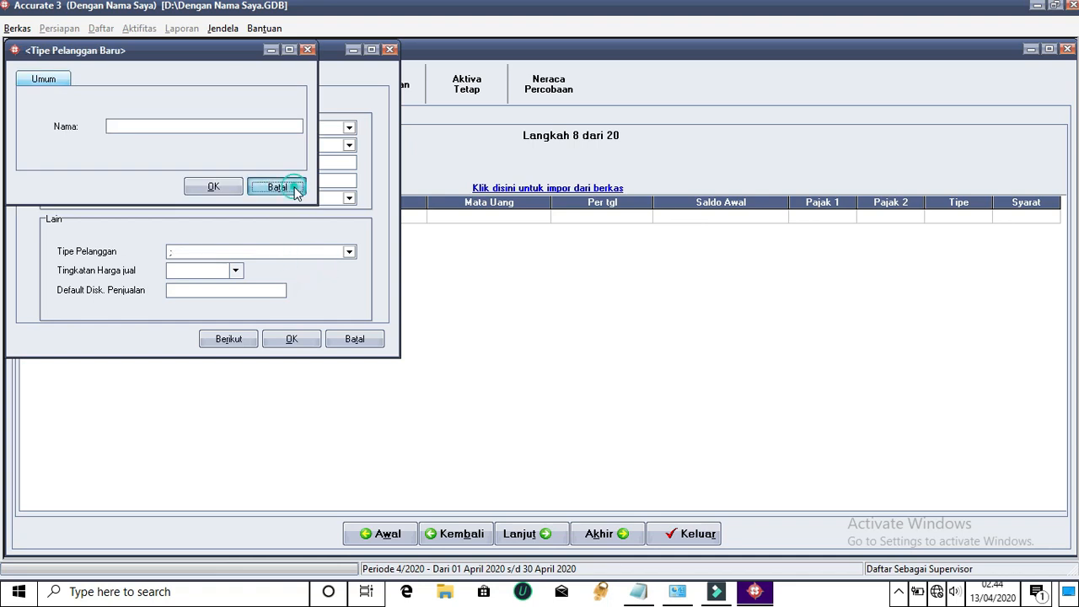
pyautogui.click(226, 342)
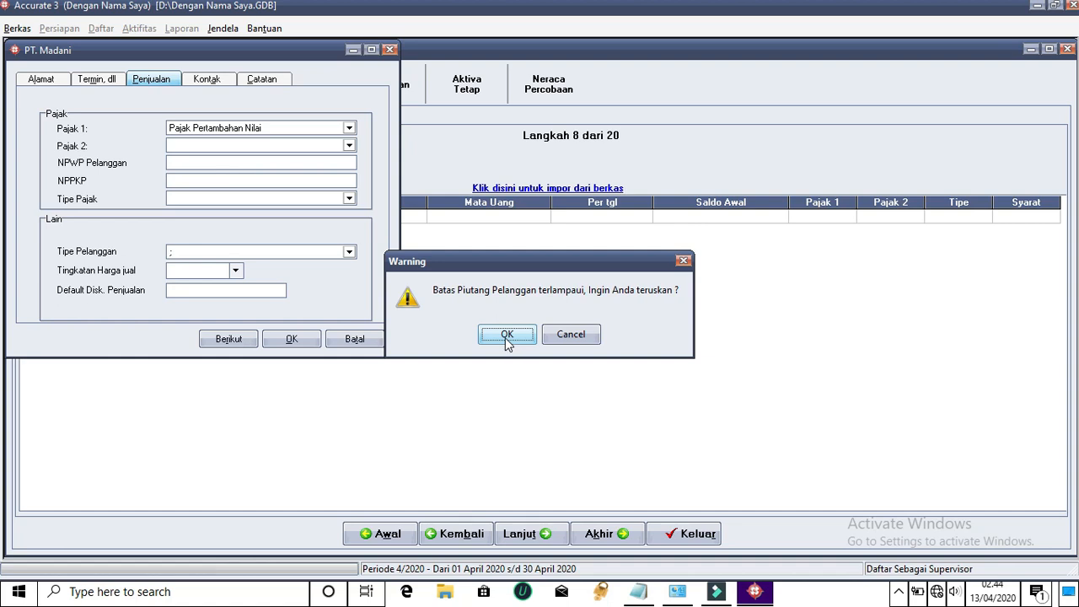
pyautogui.click(507, 335)
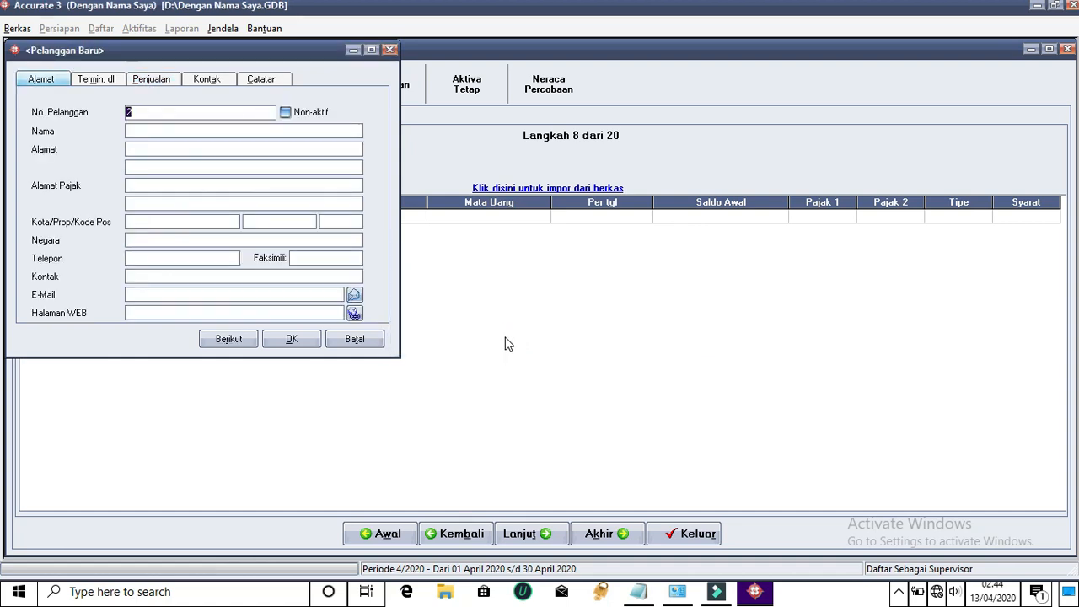
# Name the customer PT. Grand with address Cakra Negara, copied into the tax address
pyautogui.click(168, 134)
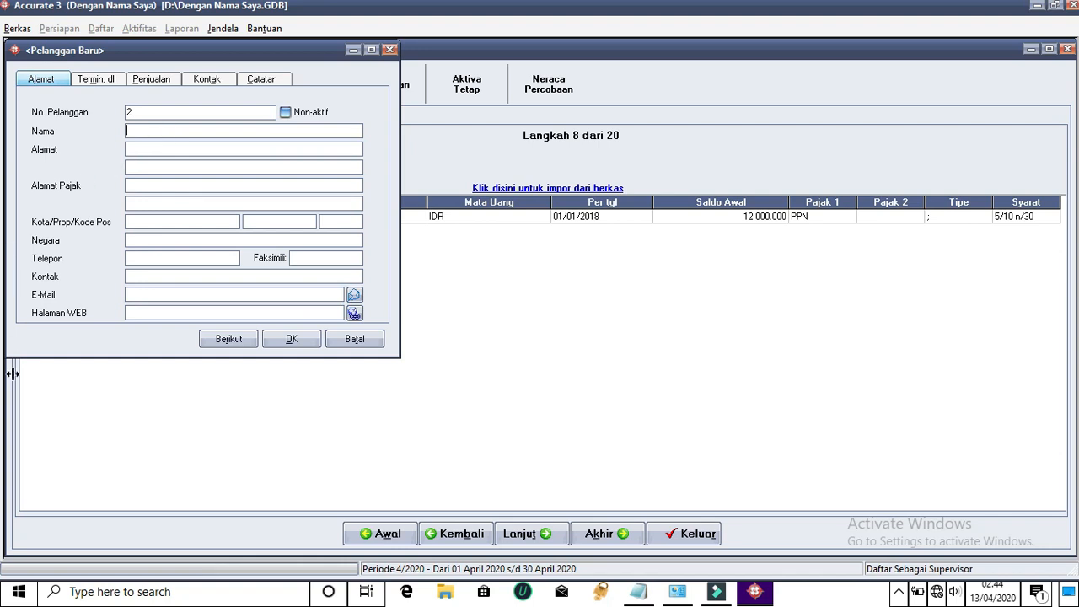
pyautogui.write('PT. Grand')
pyautogui.click(202, 148)
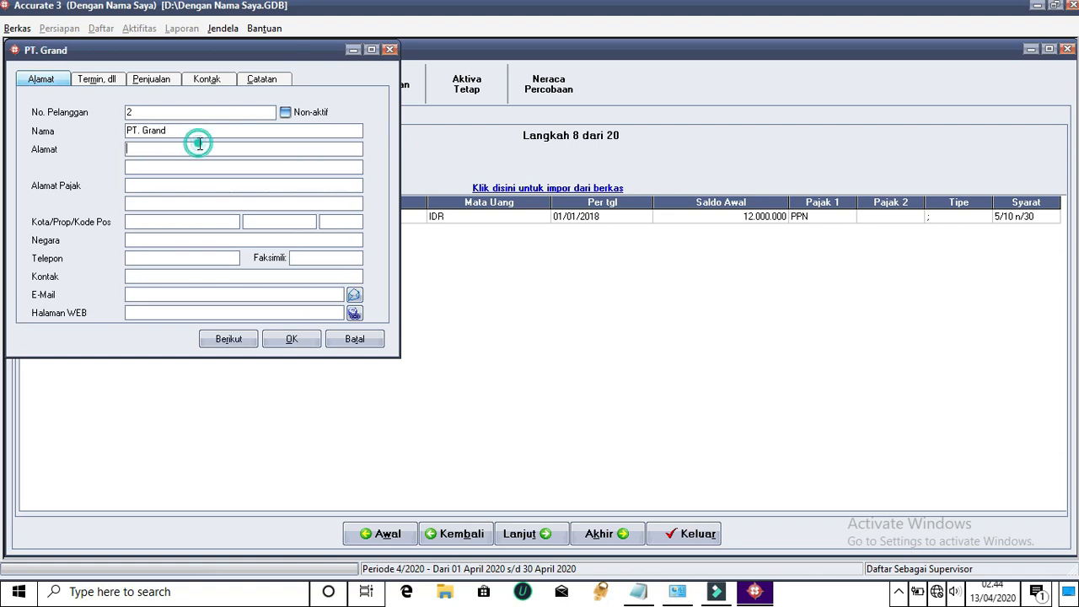
pyautogui.write('Mataram')
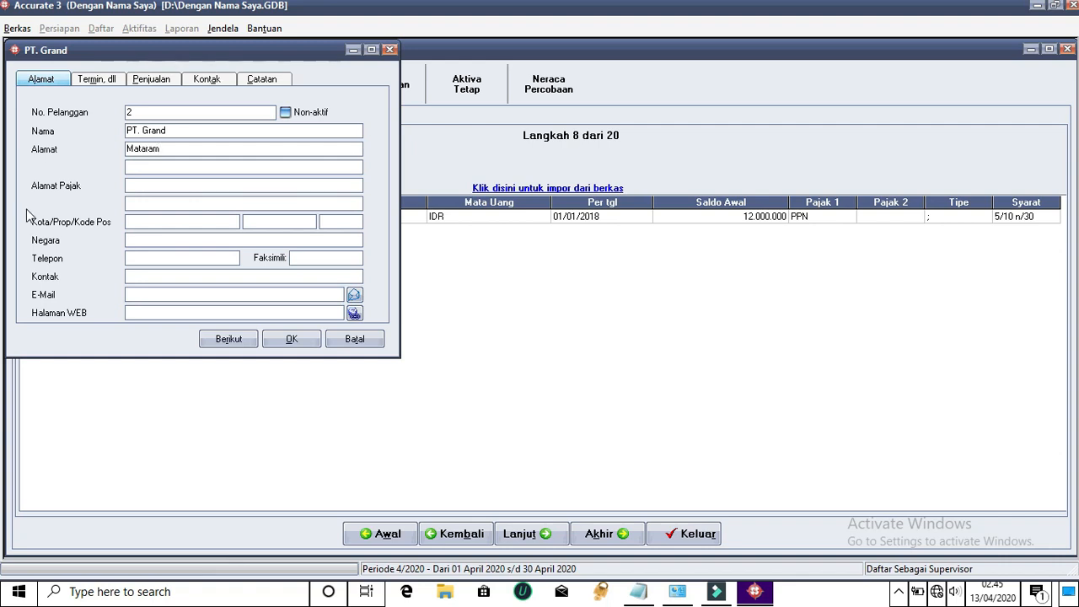
pyautogui.click(178, 184)
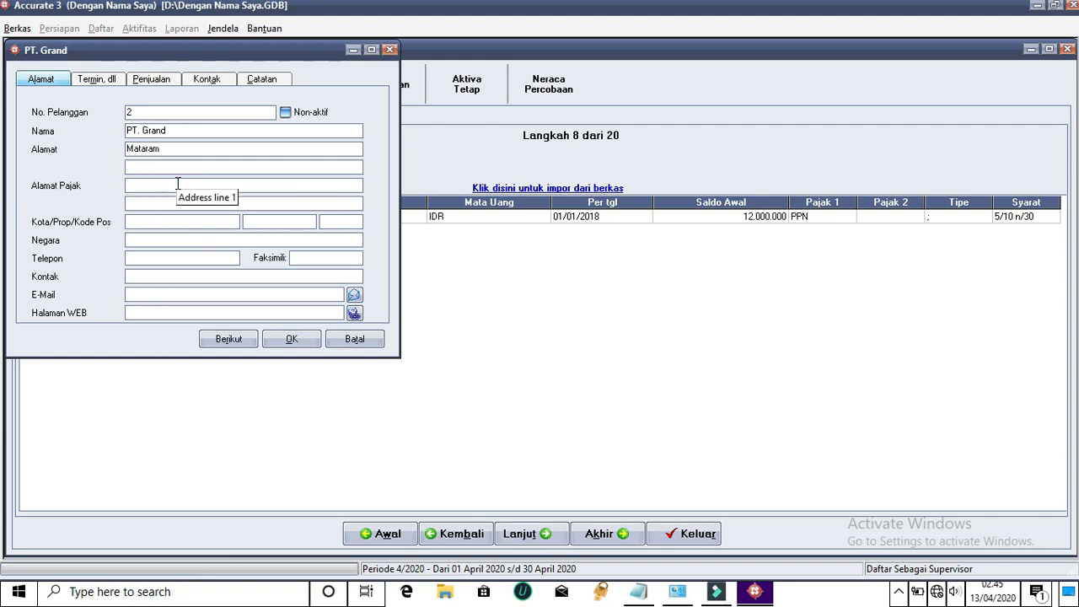
pyautogui.doubleClick(166, 150)
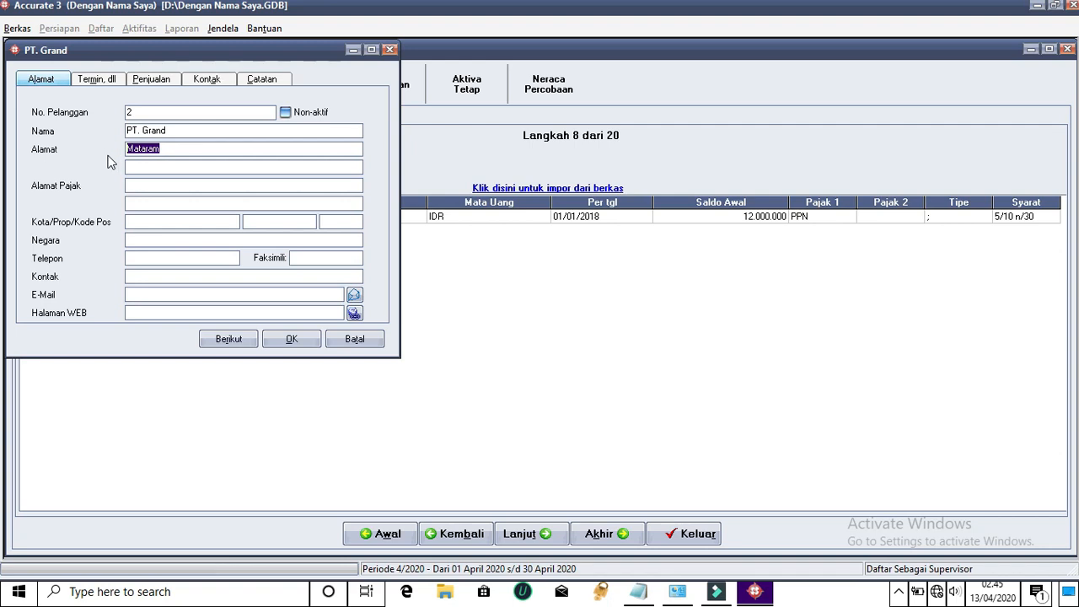
pyautogui.write('Cakra Negara')
pyautogui.moveTo(190, 149); pyautogui.dragTo(114, 153)
pyautogui.hotkey('ctrl', 'c')
pyautogui.click(149, 185)
pyautogui.hotkey('ctrl', 'v')
# Set city Mataram, province NTB, postal code 83123 and country Indonesia
pyautogui.click(134, 219)
pyautogui.write('Matar')
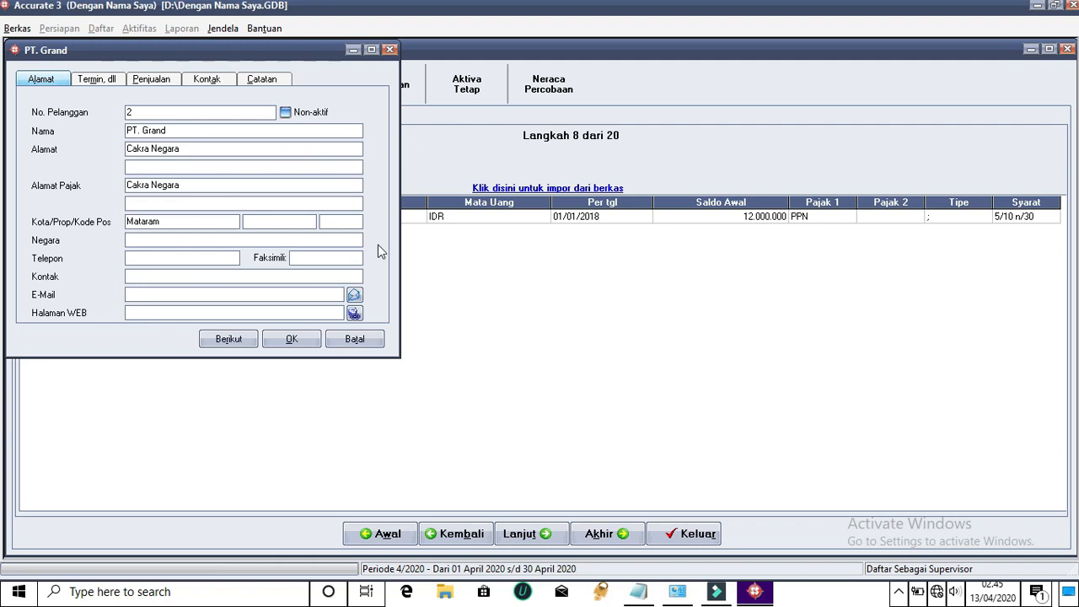
pyautogui.click(302, 221)
pyautogui.write('NTB')
pyautogui.click(342, 226)
pyautogui.write('84')
pyautogui.press('BackSpace')
pyautogui.write('3123')
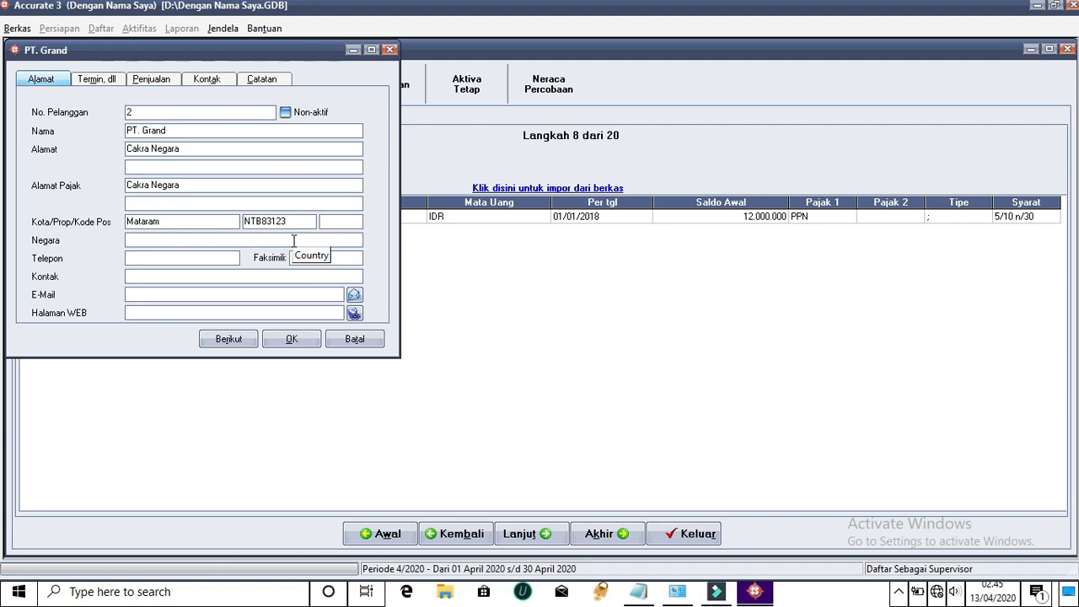
pyautogui.press('BackSpace')
pyautogui.press('BackSpace')
pyautogui.press('BackSpace')
pyautogui.press('BackSpace')
pyautogui.press('BackSpace')
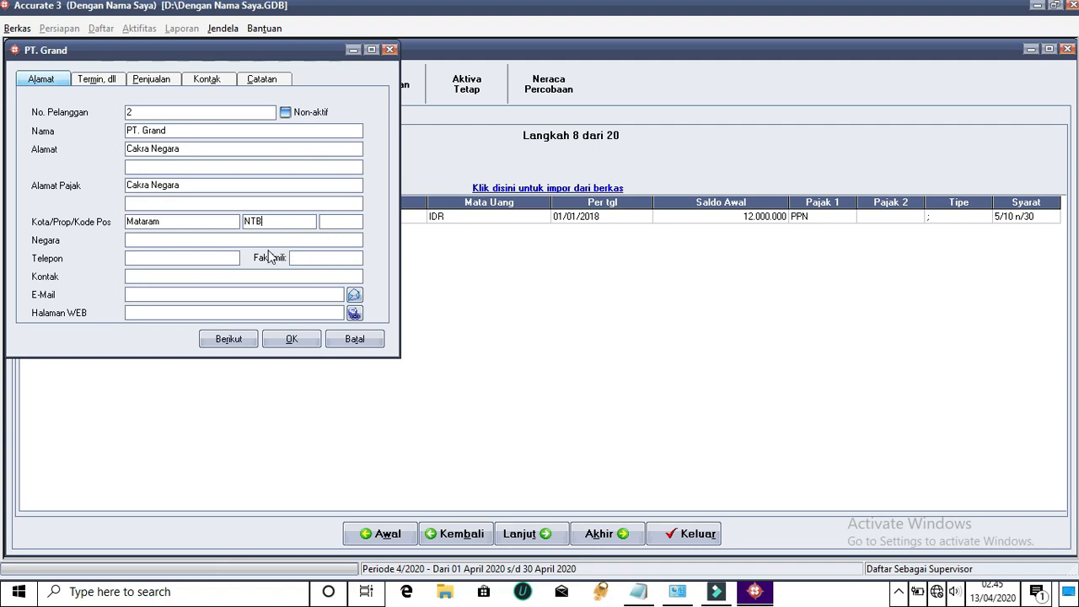
pyautogui.click(359, 220)
pyautogui.write('83123')
pyautogui.click(338, 241)
pyautogui.write('Indonesia')
# Enter the customer's phone number and copy it into the fax and contact fields
pyautogui.click(202, 260)
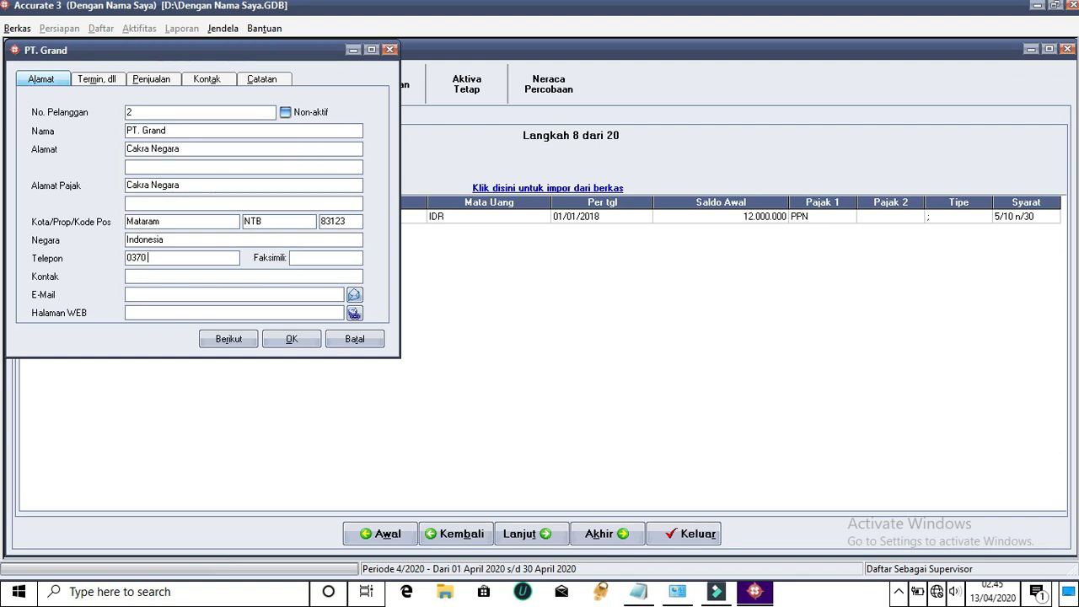
pyautogui.moveTo(203, 258); pyautogui.dragTo(123, 260)
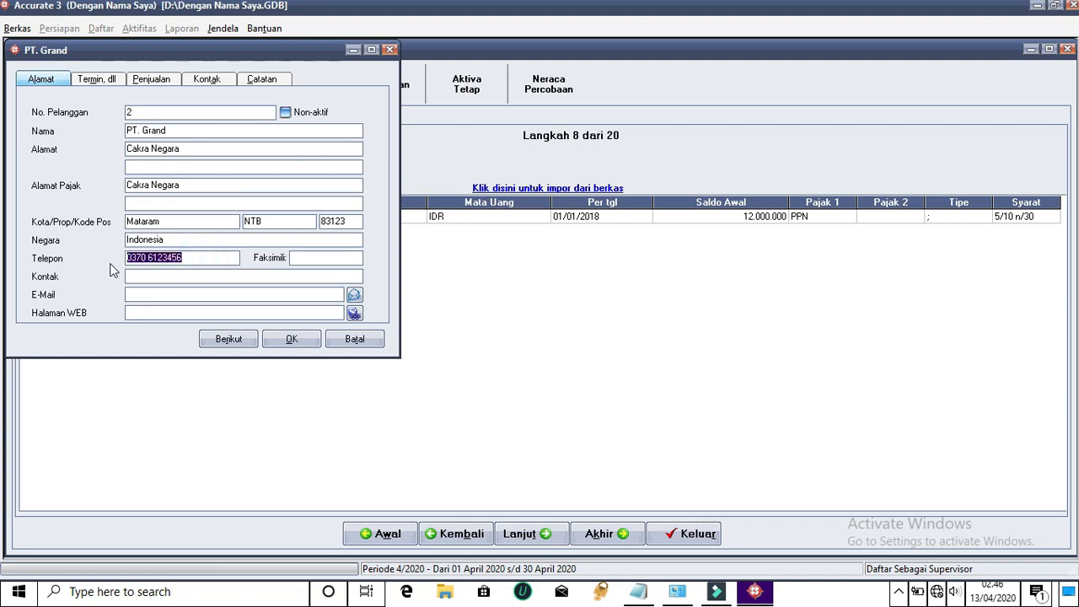
pyautogui.hotkey('ctrl', 'c')
pyautogui.click(309, 257)
pyautogui.hotkey('ctrl', 'v')
pyautogui.click(289, 276)
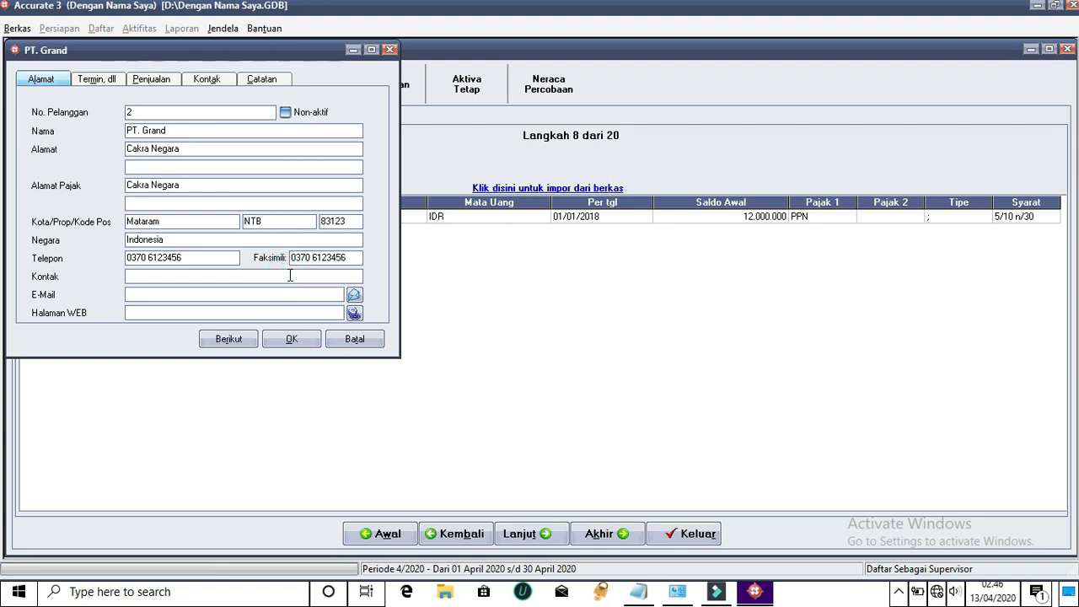
pyautogui.moveTo(201, 257); pyautogui.dragTo(113, 260)
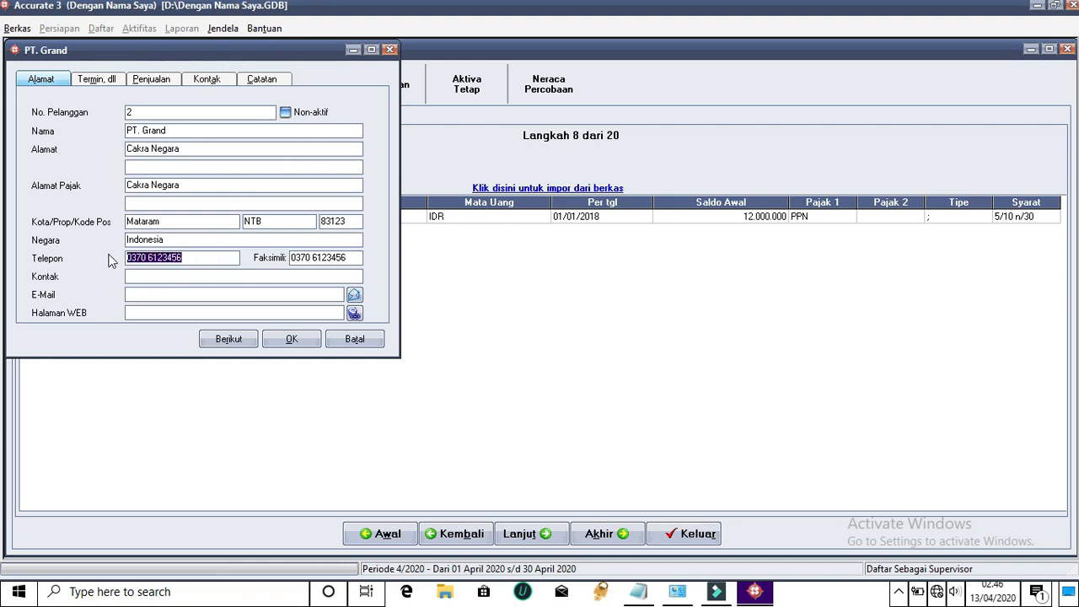
pyautogui.click(202, 276)
pyautogui.hotkey('ctrl', 'v')
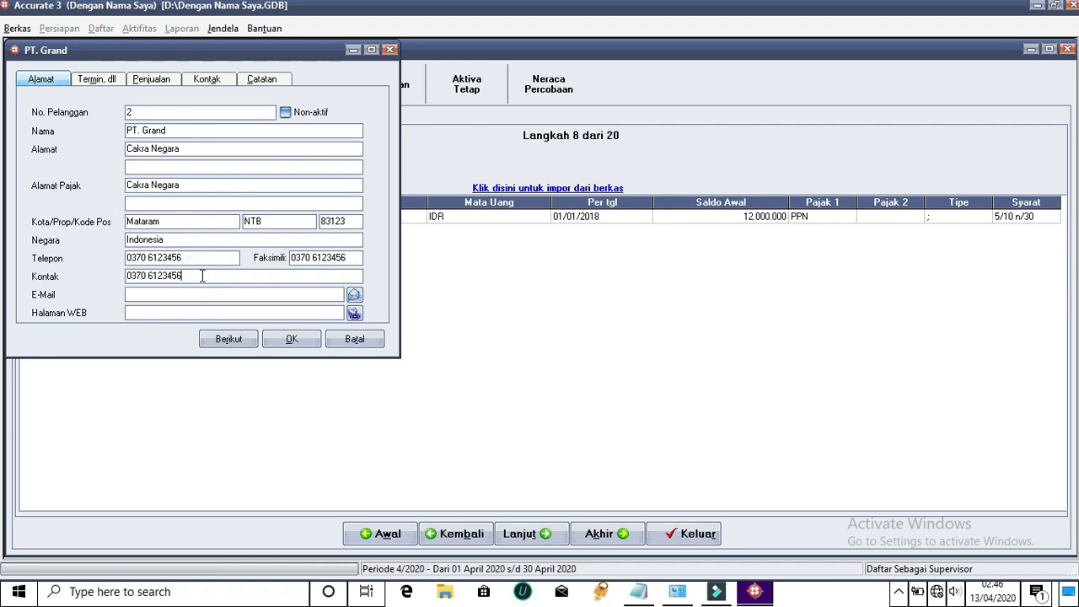
# Enter the customer's e-mail address, then go to the Termin, dll page
pyautogui.click(223, 293)
pyautogui.write('Gra')
pyautogui.press('BackSpace')
pyautogui.write('gran.ac.')
pyautogui.press('BackSpace')
pyautogui.write('c.id')
pyautogui.click(223, 310)
pyautogui.click(109, 84)
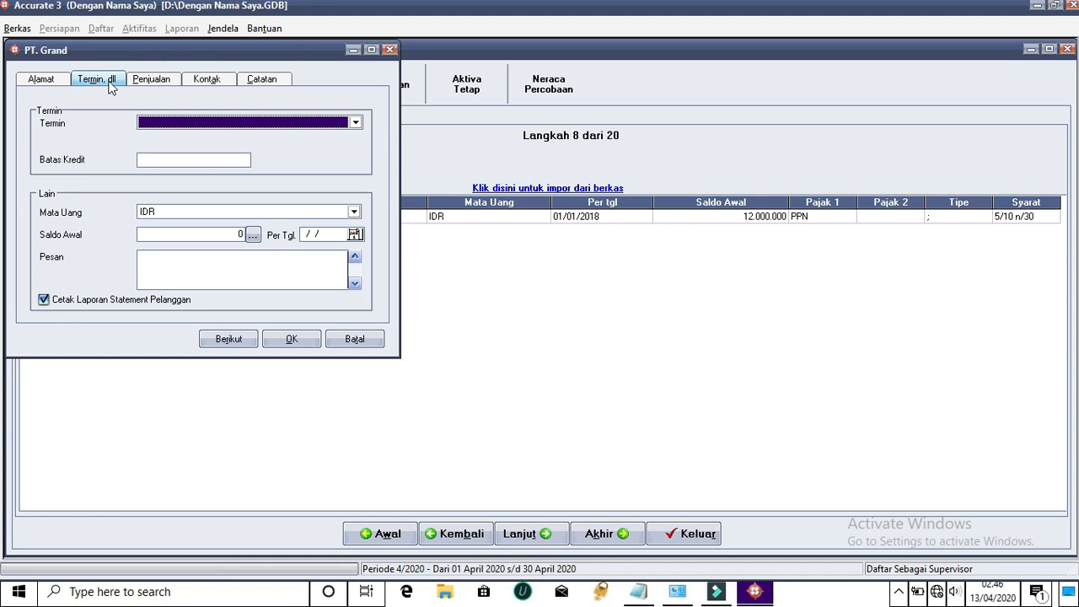
# Set 3/10 n/30 terms, 9.000.000 credit limit and 18.000.000 opening balance dated 01/01/18
pyautogui.click(355, 123)
pyautogui.click(162, 156)
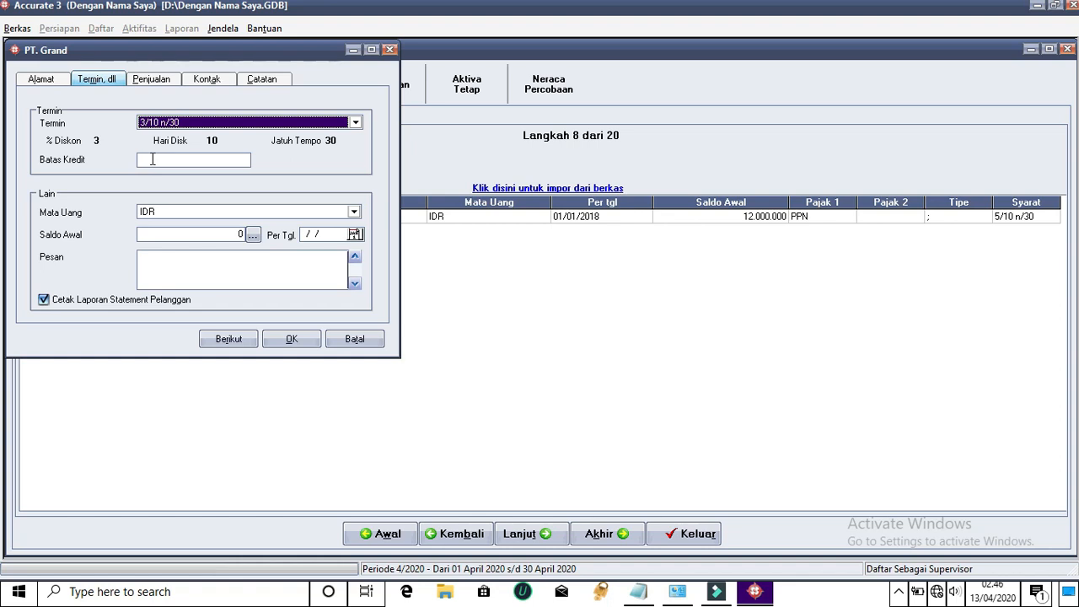
pyautogui.click(153, 160)
pyautogui.write('9000000')
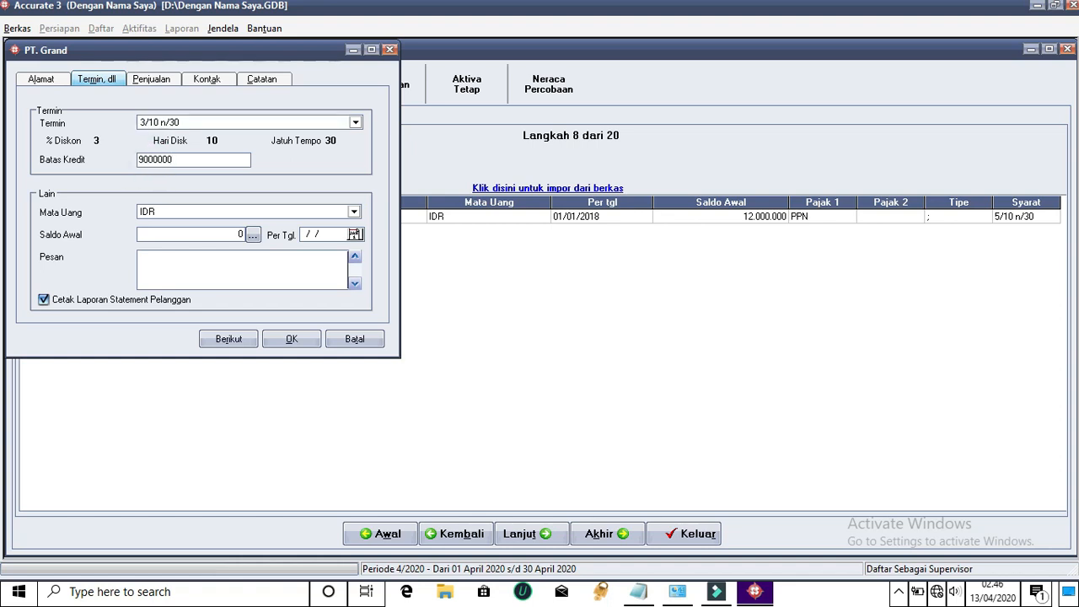
pyautogui.click(235, 233)
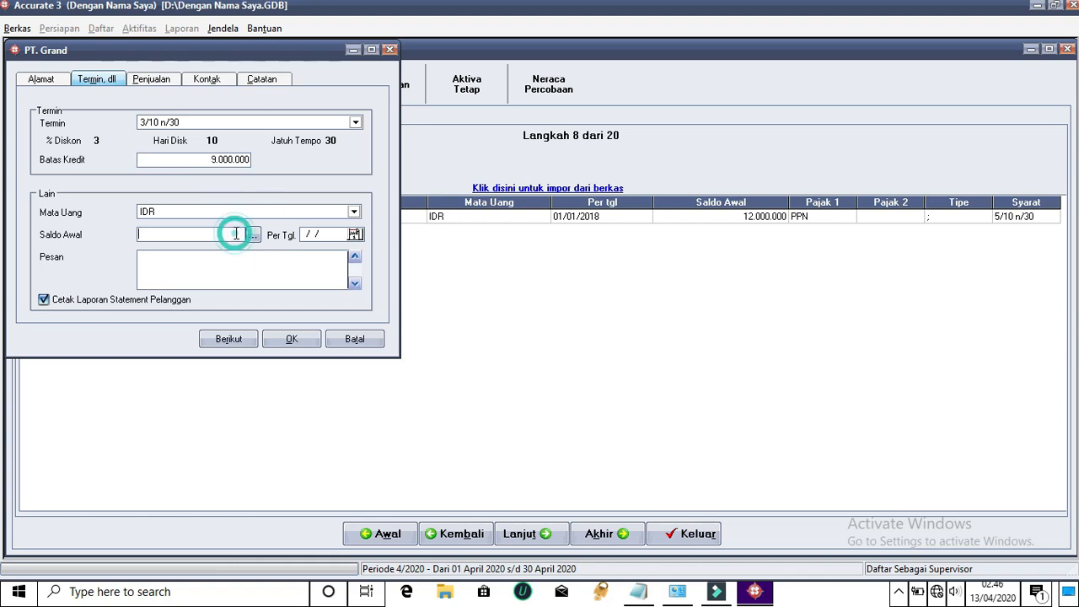
pyautogui.write('180')
pyautogui.write('00000')
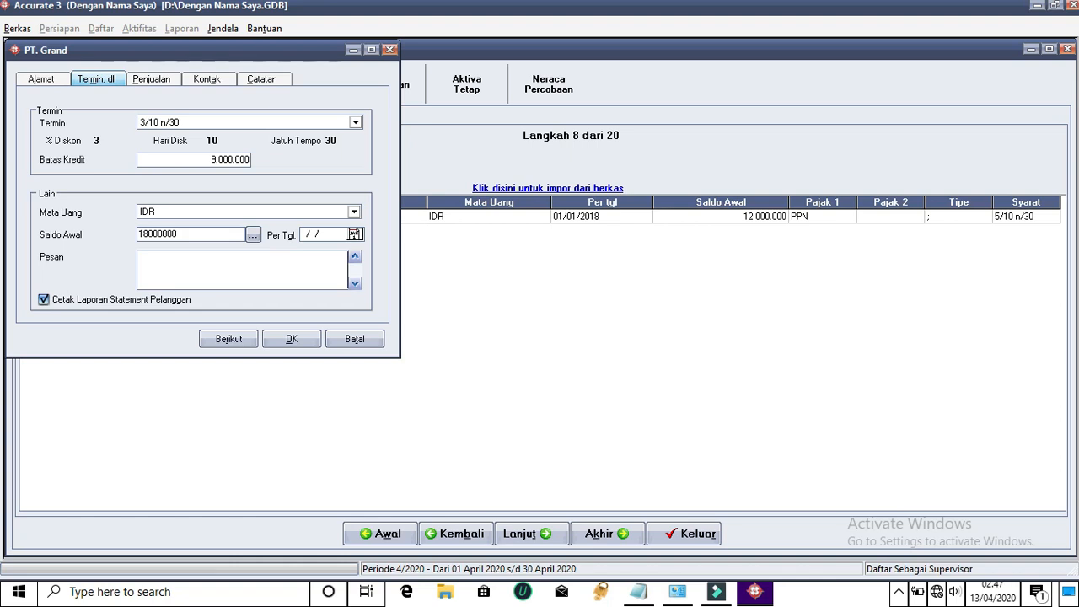
pyautogui.click(318, 234)
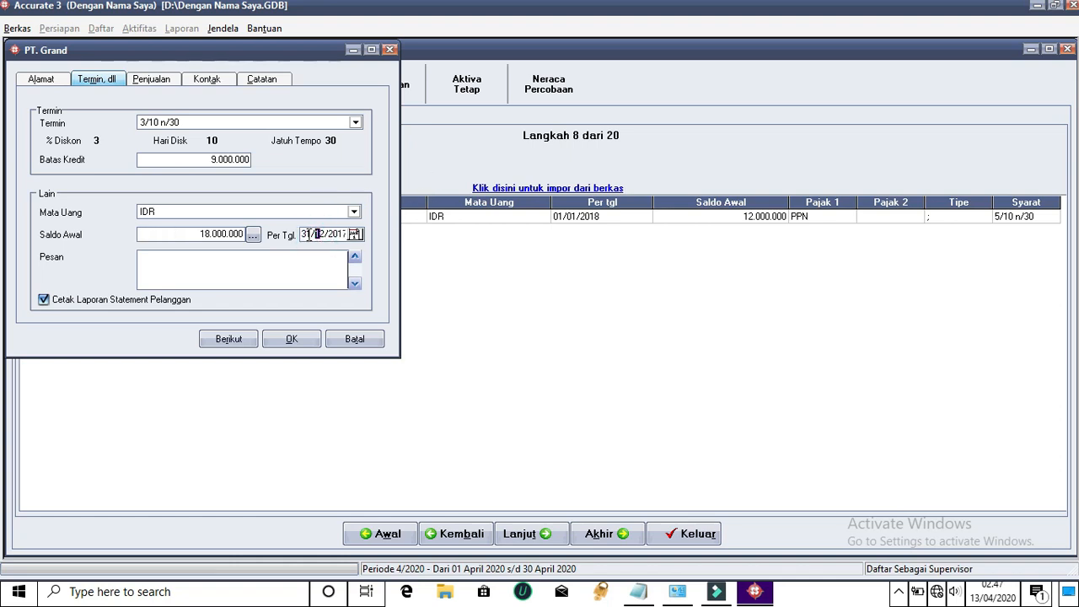
pyautogui.doubleClick(303, 234)
pyautogui.write('01/01/18')
# Set Pajak 1 to Pajak Pertambahan Nilai and save PT. Grand
pyautogui.click(164, 80)
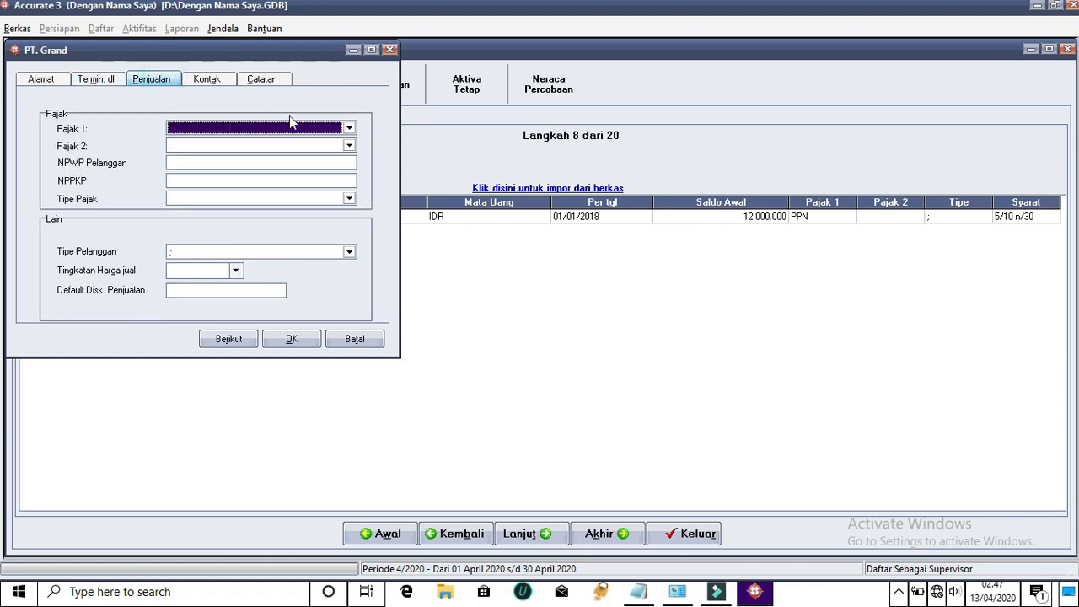
pyautogui.click(349, 127)
pyautogui.click(251, 152)
pyautogui.click(229, 340)
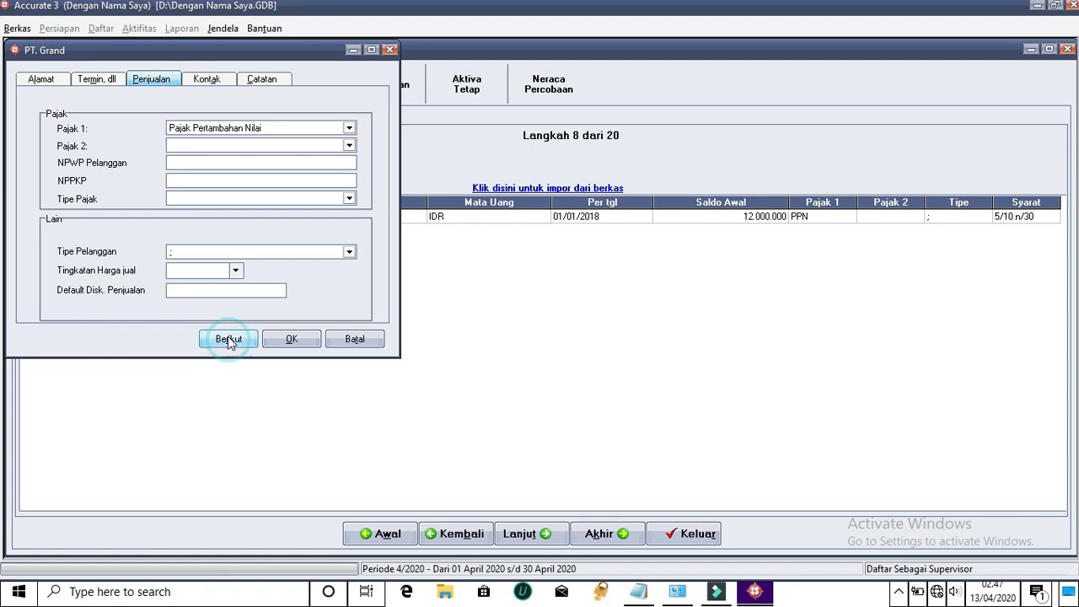
# Enter customer name PT. Griya and its street address, copied into the tax address
pyautogui.click(515, 333)
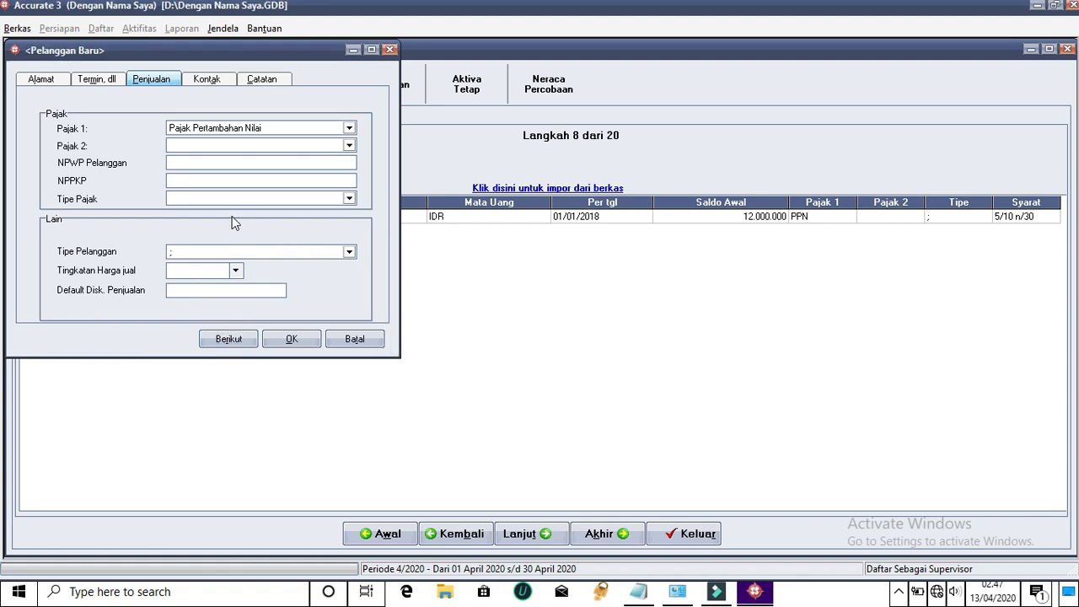
pyautogui.click(170, 133)
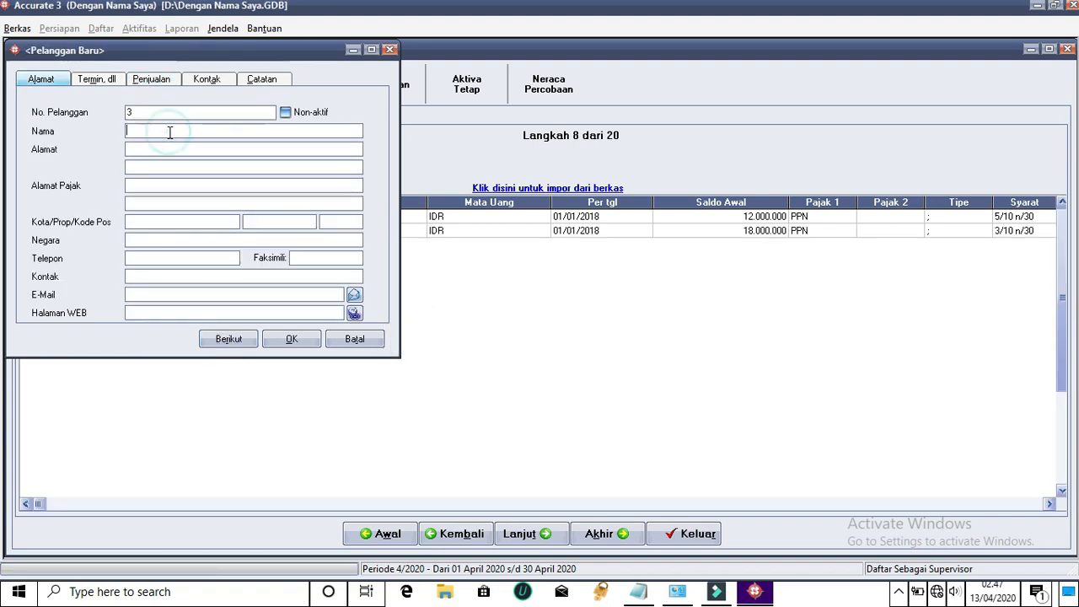
pyautogui.write('PT. Gr')
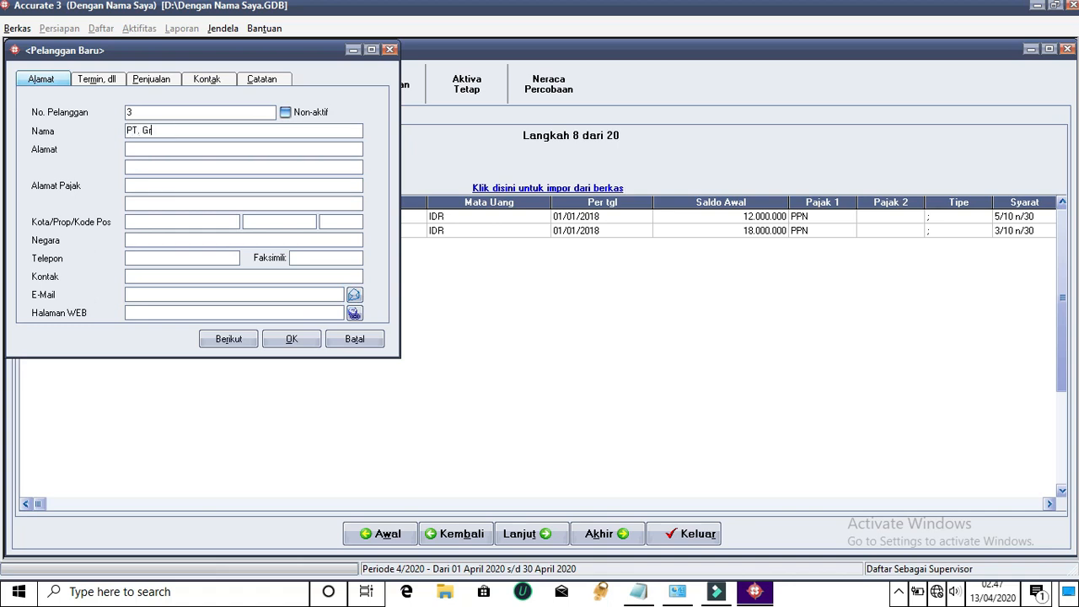
pyautogui.write('iya')
pyautogui.click(170, 150)
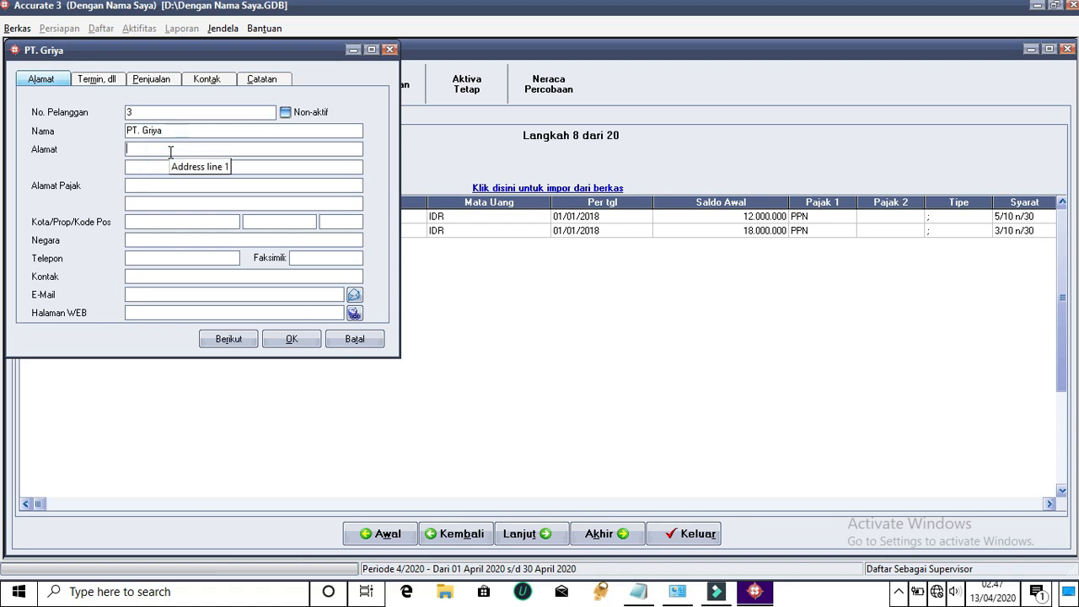
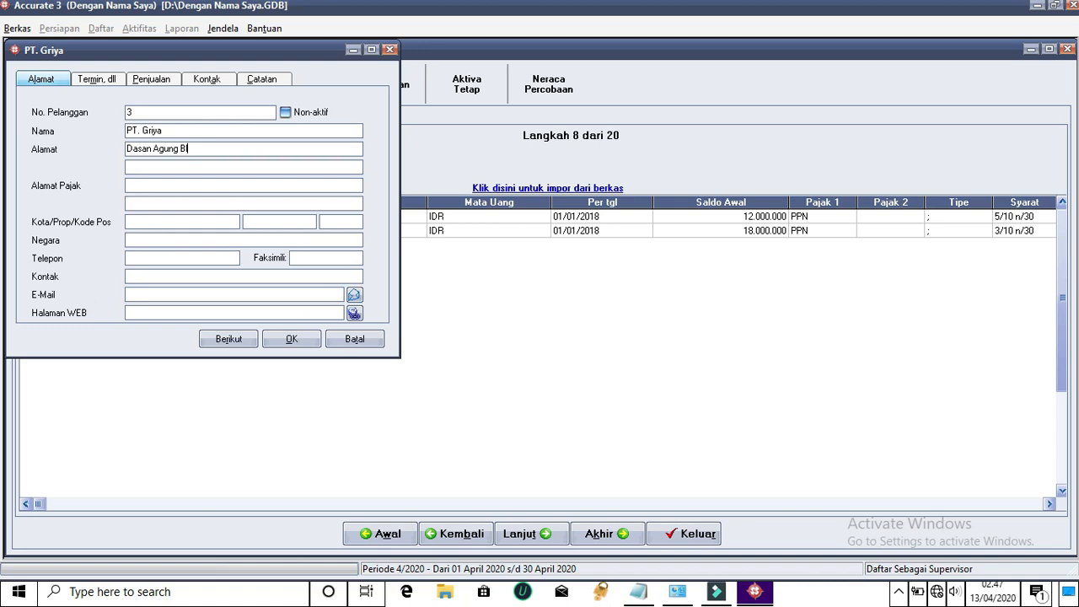
pyautogui.click(168, 185)
pyautogui.click(126, 148)
pyautogui.moveTo(168, 148); pyautogui.dragTo(288, 154)
pyautogui.hotkey('ctrl', 'c')
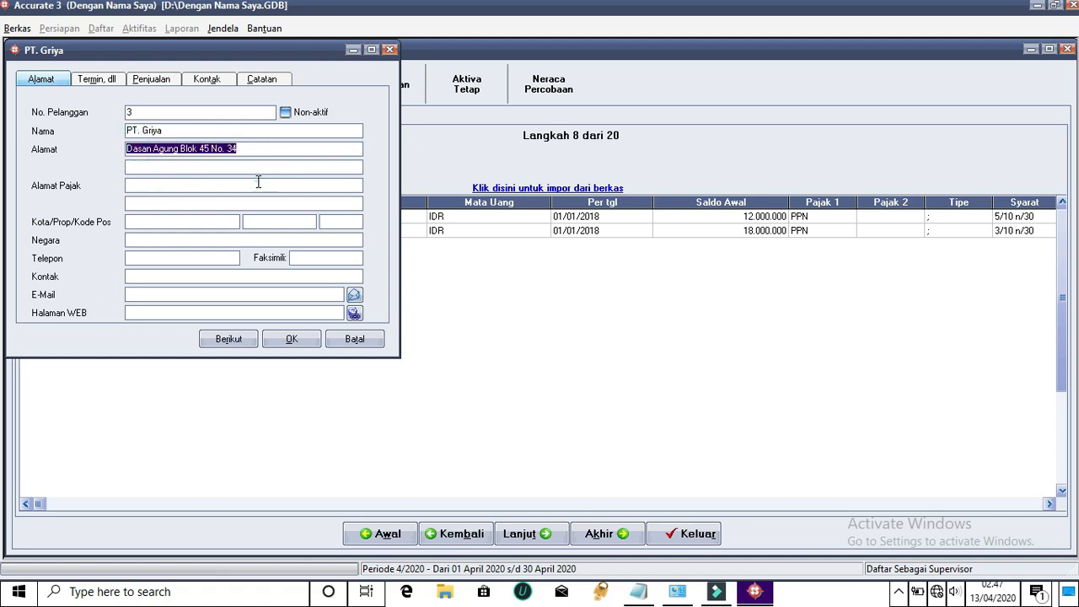
pyautogui.click(256, 184)
pyautogui.hotkey('ctrl', 'v')
# Fill in city Mataram, province NTB, postal code 83124 and country Indonesia
pyautogui.click(221, 220)
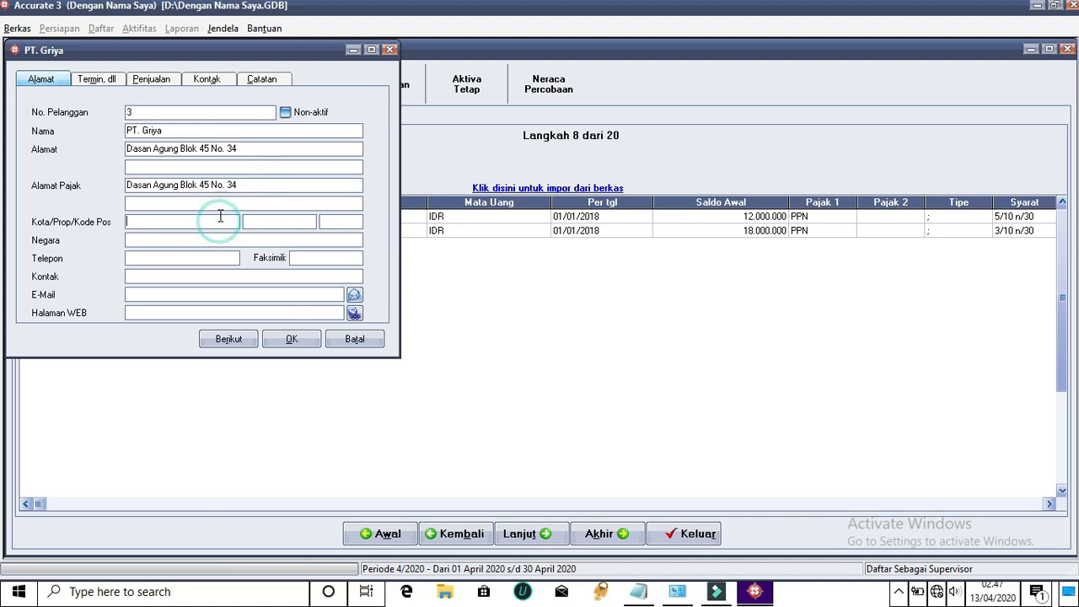
pyautogui.write('Mataram')
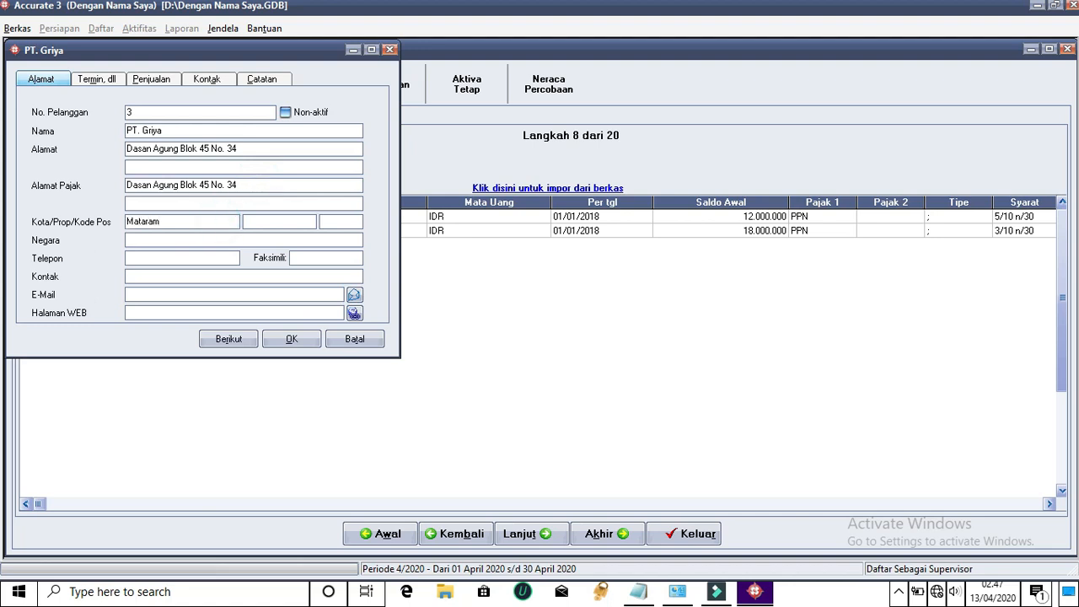
pyautogui.click(253, 220)
pyautogui.write('NTB')
pyautogui.click(343, 220)
pyautogui.write('83124')
pyautogui.click(343, 237)
pyautogui.write('INdonesia')
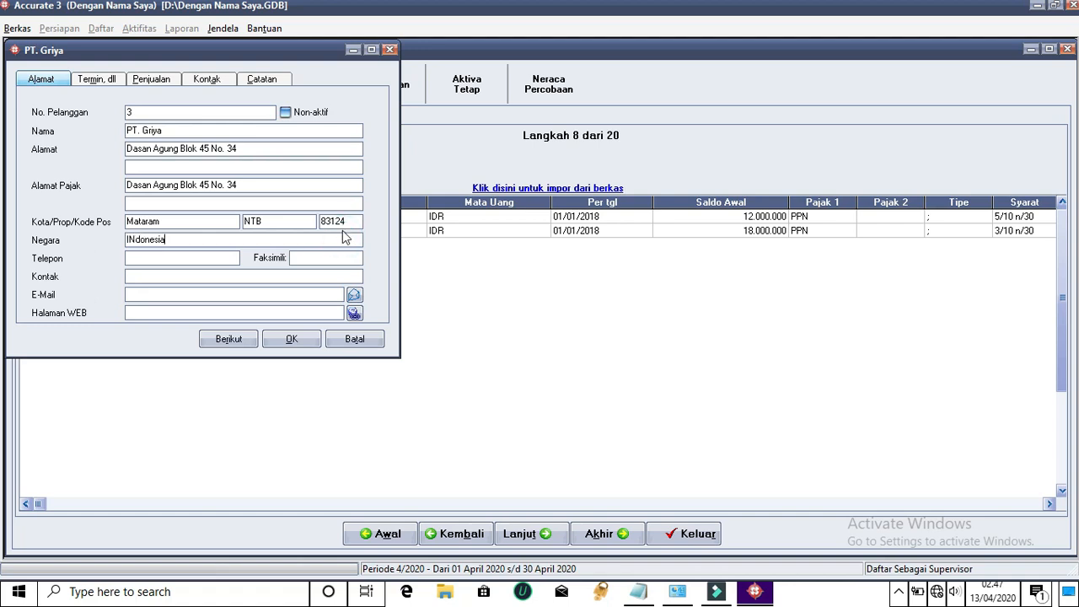
pyautogui.click(137, 240)
pyautogui.press('BackSpace')
pyautogui.write('n')
# Enter the phone number, reuse it as fax and contact, and type the e-mail
pyautogui.click(151, 259)
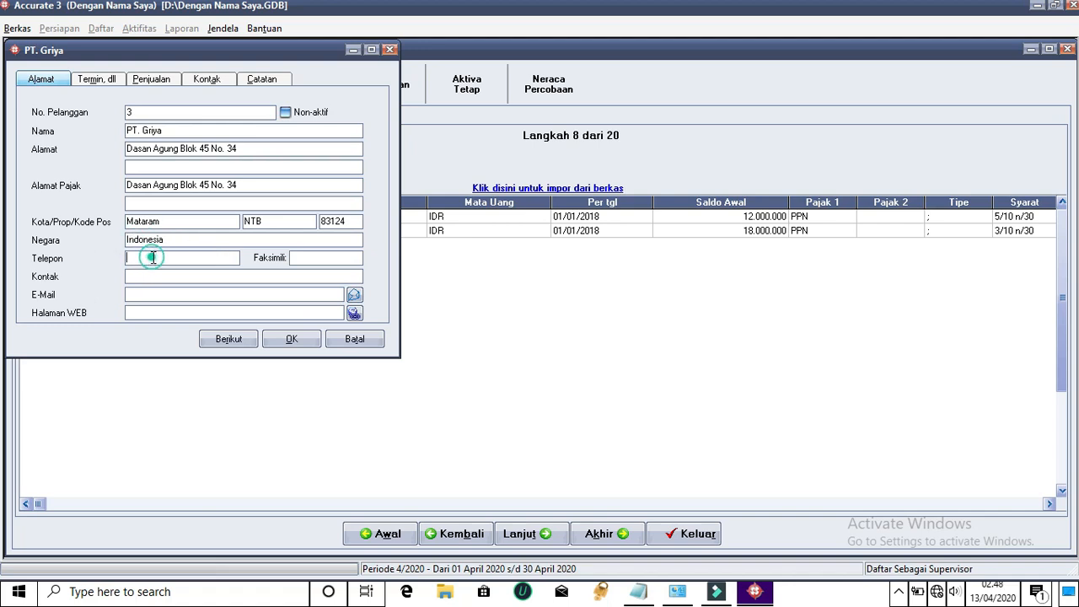
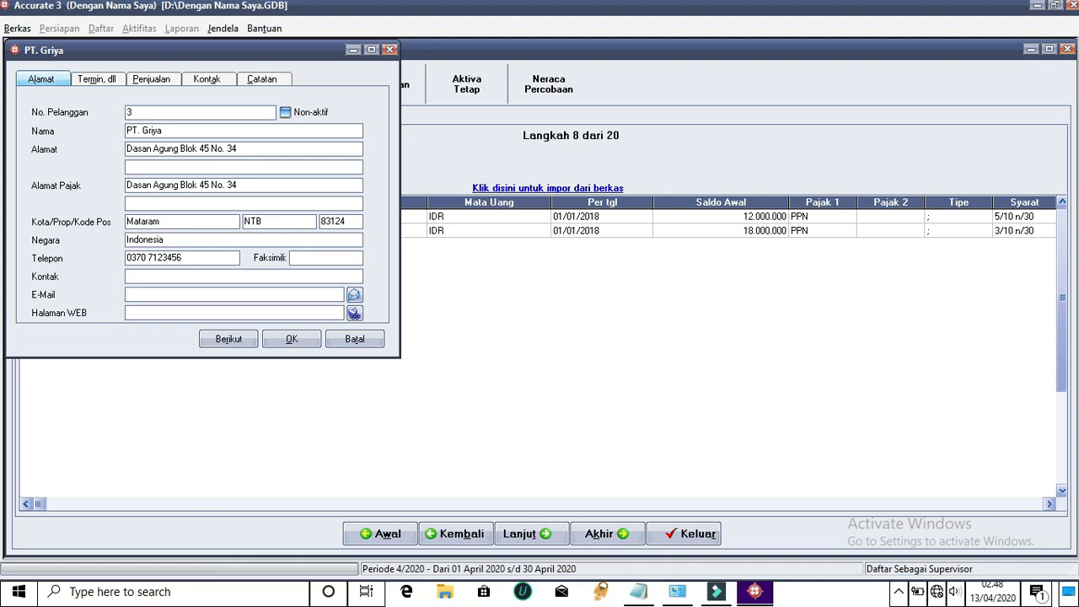
pyautogui.moveTo(191, 258); pyautogui.dragTo(119, 264)
pyautogui.hotkey('ctrl', 'c')
pyautogui.click(325, 258)
pyautogui.hotkey('ctrl', 'v')
pyautogui.click(300, 275)
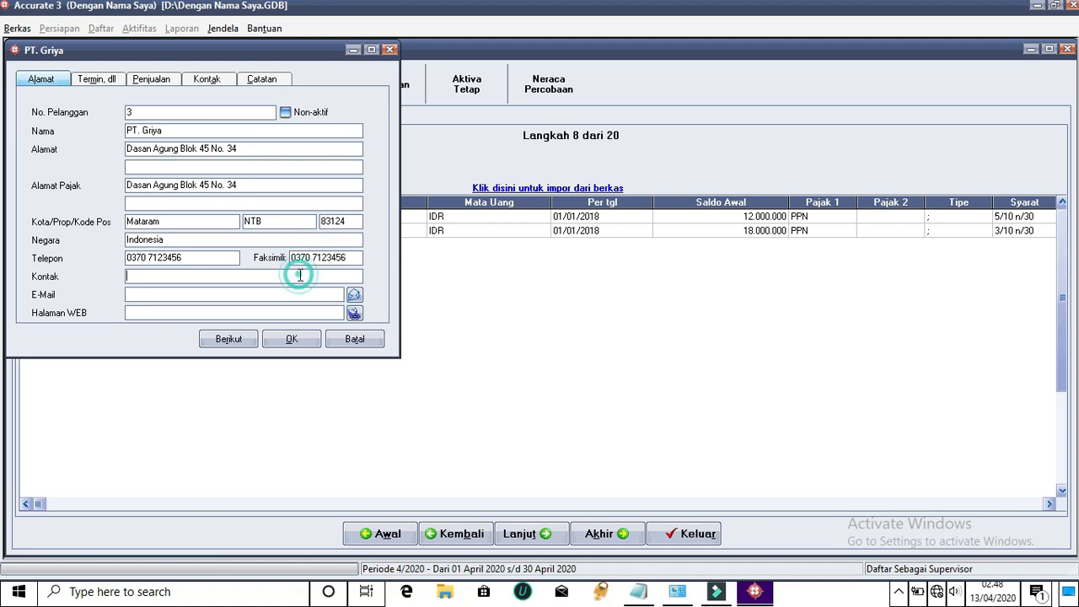
pyautogui.hotkey('ctrl', 'v')
pyautogui.click(279, 289)
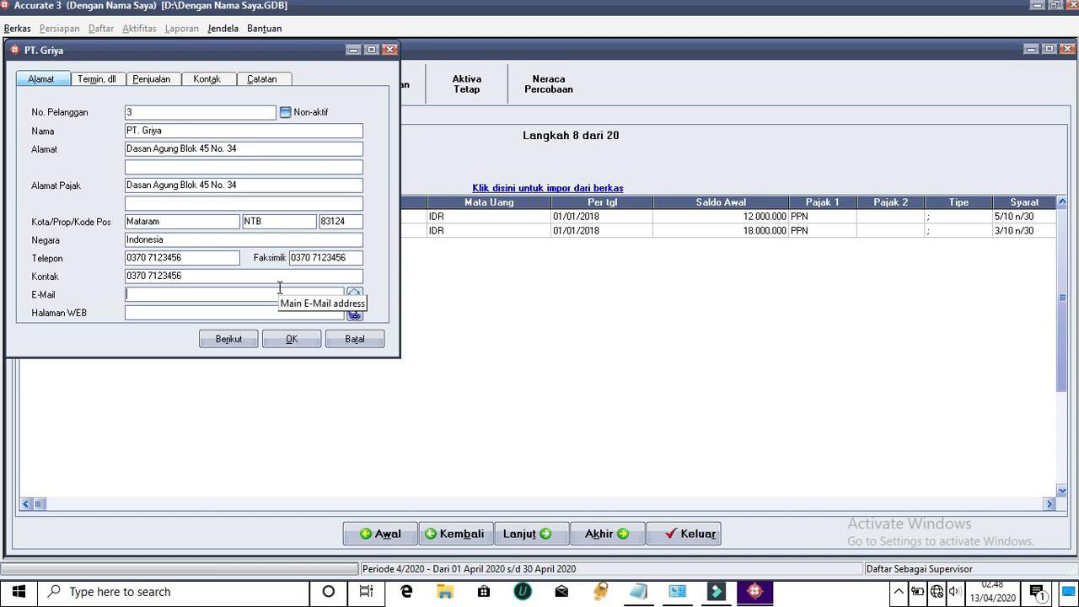
pyautogui.write('griya.ac.id')
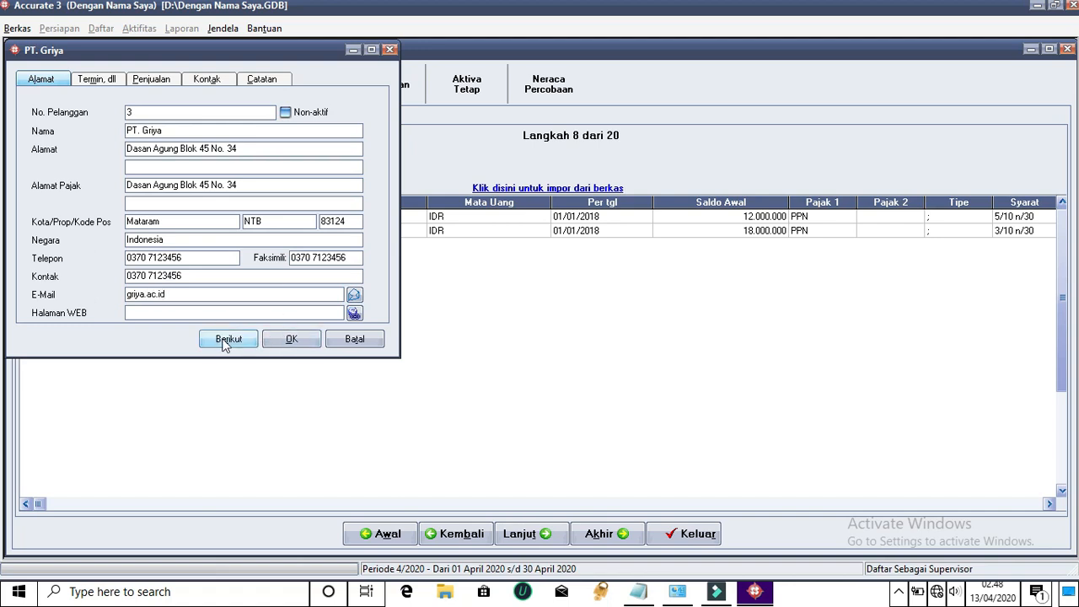
pyautogui.click(97, 79)
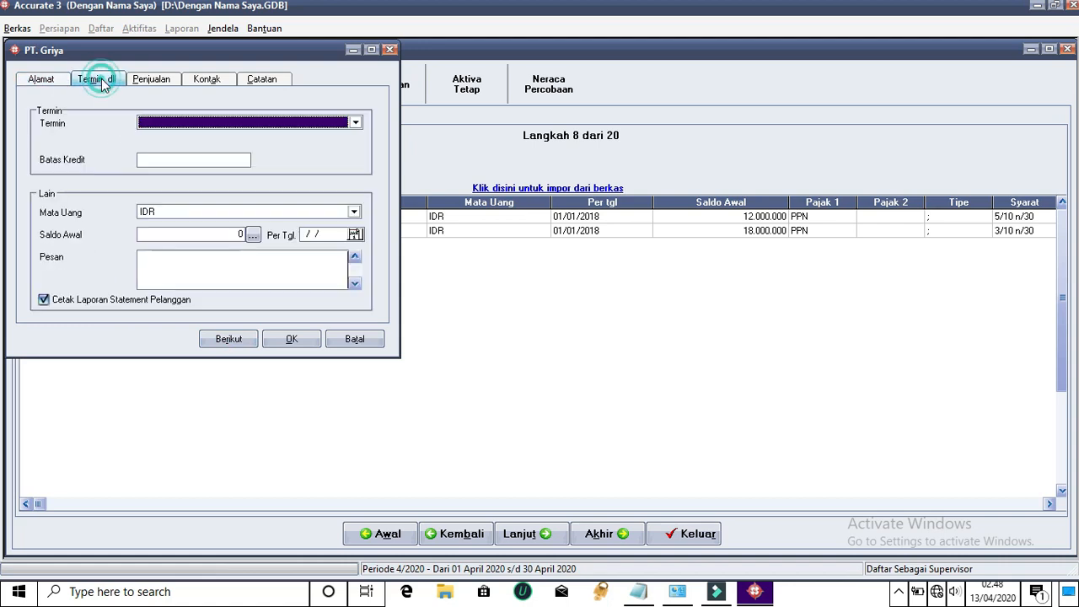
# Set 3/10 n/30 terms, 9.000.000 credit limit and opening balance dated 01/01/18, then save
pyautogui.click(355, 123)
pyautogui.click(177, 158)
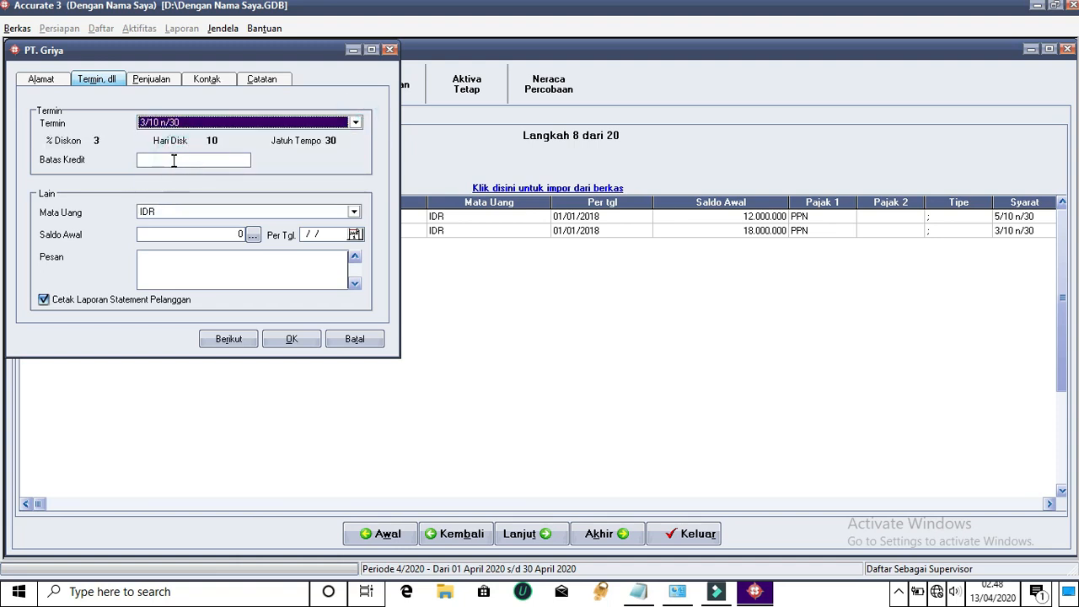
pyautogui.click(174, 161)
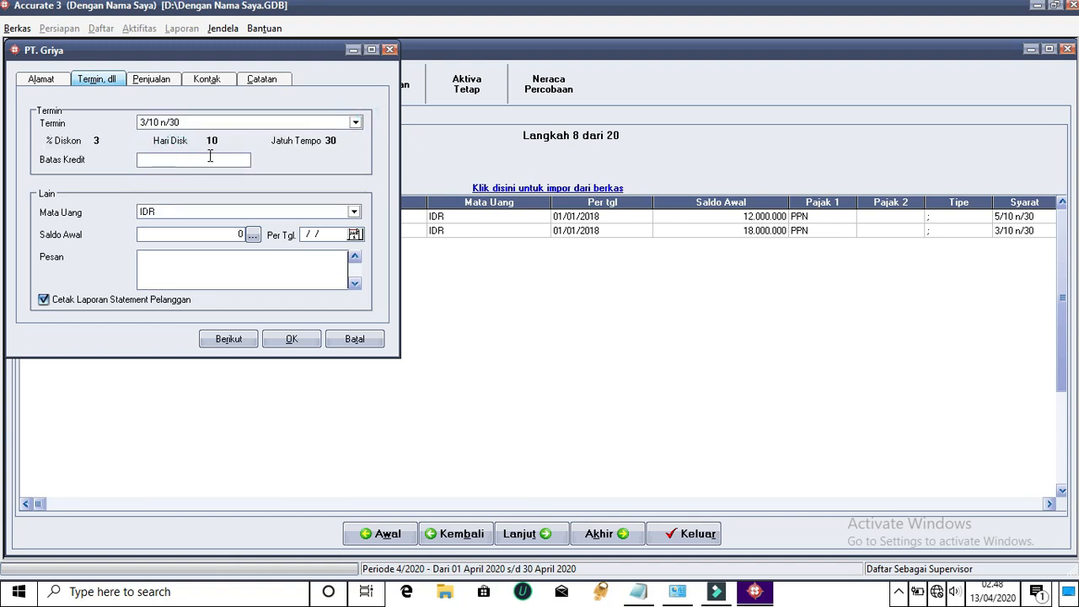
pyautogui.write('9.000.0')
pyautogui.write('00')
pyautogui.click(241, 235)
pyautogui.write('9000000')
pyautogui.click(319, 235)
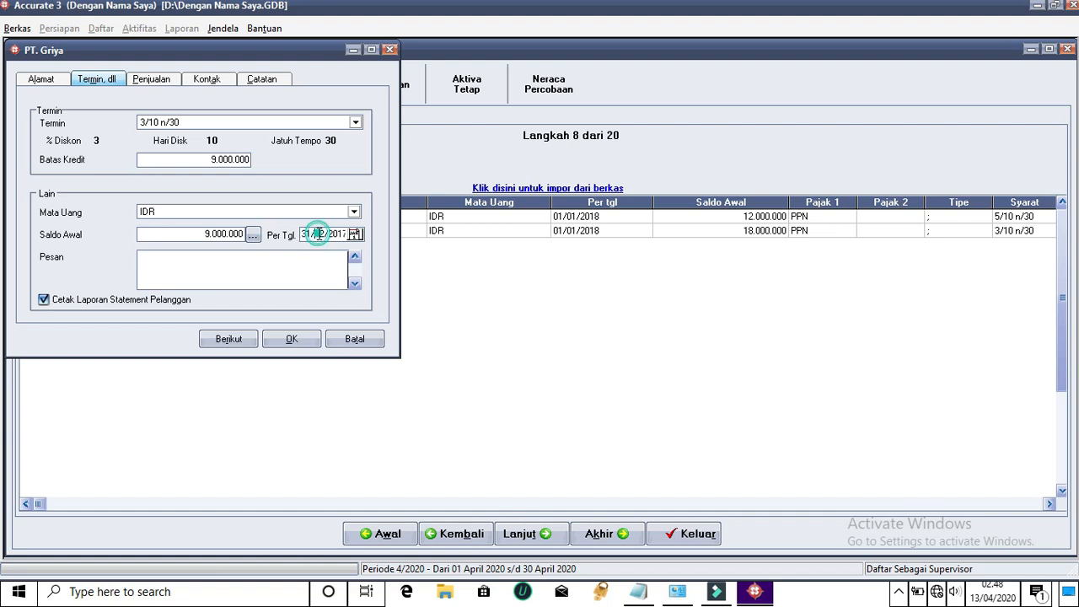
pyautogui.moveTo(303, 235); pyautogui.dragTo(388, 240)
pyautogui.write('01/01/18')
pyautogui.click(240, 340)
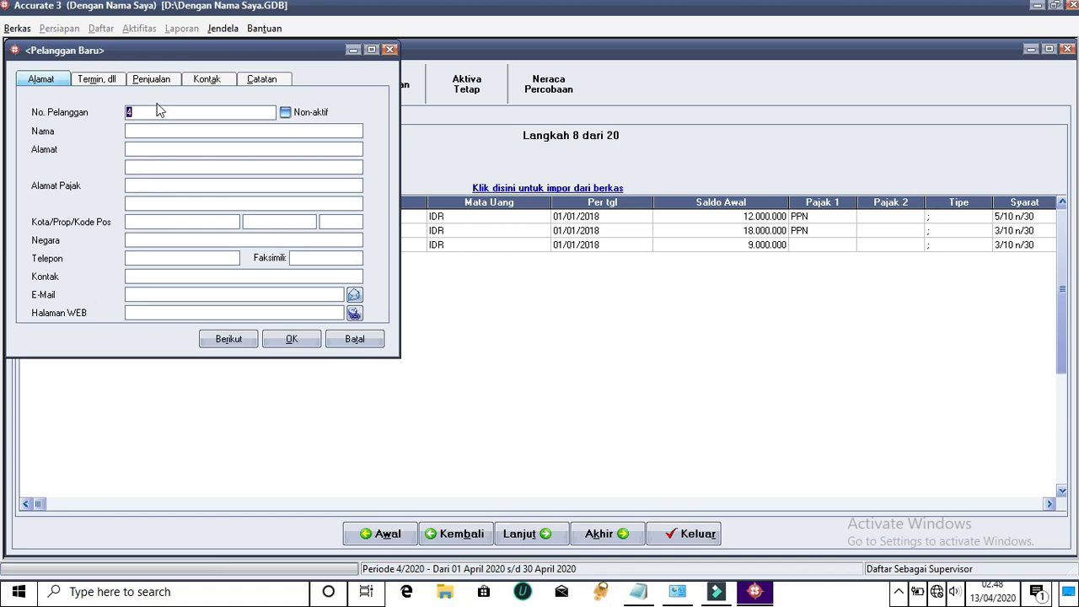
# Enter customer name PT. Semanggi and its street address, copied into the tax address
pyautogui.click(162, 130)
pyautogui.write('PT. semangg')
pyautogui.press('BackSpace')
pyautogui.press('BackSpace')
pyautogui.press('BackSpace')
pyautogui.press('BackSpace')
pyautogui.press('BackSpace')
pyautogui.press('BackSpace')
pyautogui.write('Semangg')
pyautogui.click(170, 149)
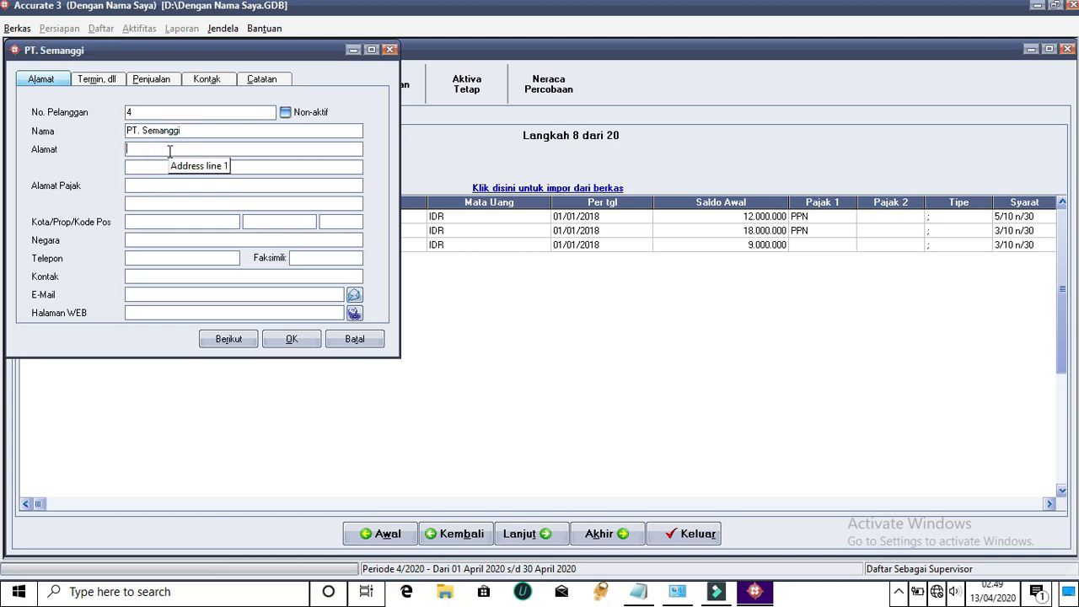
pyautogui.write('Jl. Semng')
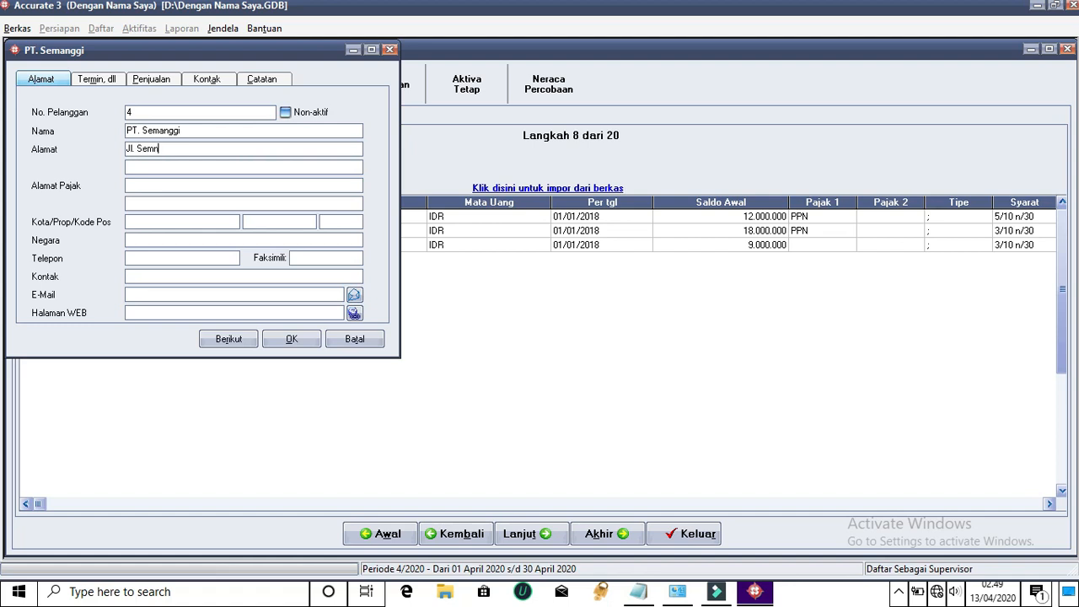
pyautogui.press('BackSpace')
pyautogui.press('BackSpace')
pyautogui.write('manggi')
pyautogui.moveTo(185, 149); pyautogui.dragTo(102, 152)
pyautogui.click(165, 187)
pyautogui.hotkey('ctrl', 'v')
# Fill in city Mataram, province NTB, postal code 83122 and country Indonesia
pyautogui.click(150, 221)
pyautogui.write('Matar')
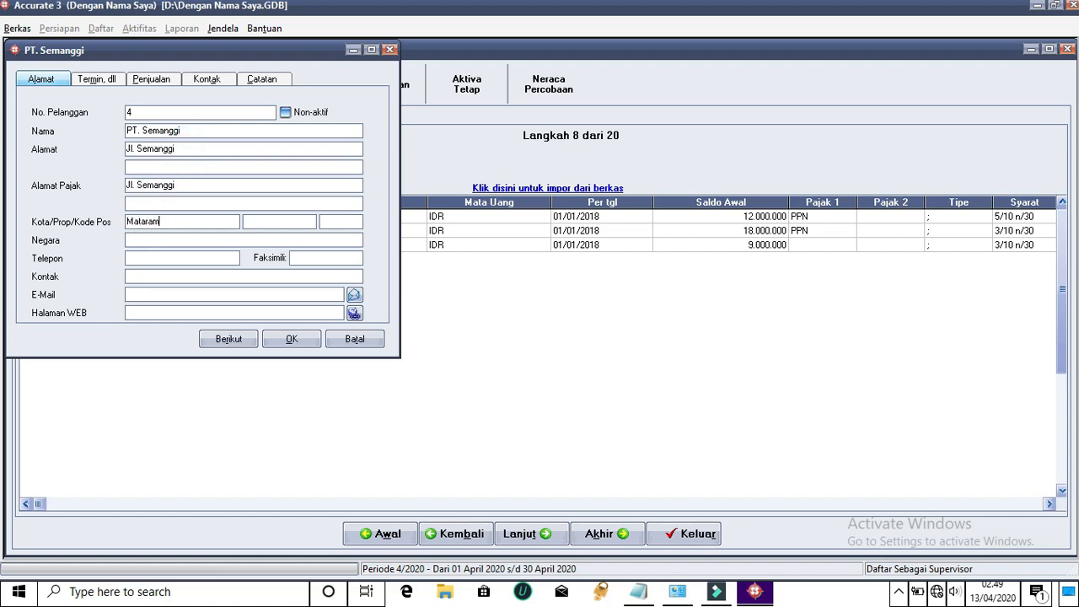
pyautogui.click(285, 222)
pyautogui.write('NTB')
pyautogui.click(342, 225)
pyautogui.write('83122')
pyautogui.click(275, 239)
pyautogui.write('Indonesia')
# Enter the phone number, reuse it as fax and contact, and type the e-mail
pyautogui.click(229, 257)
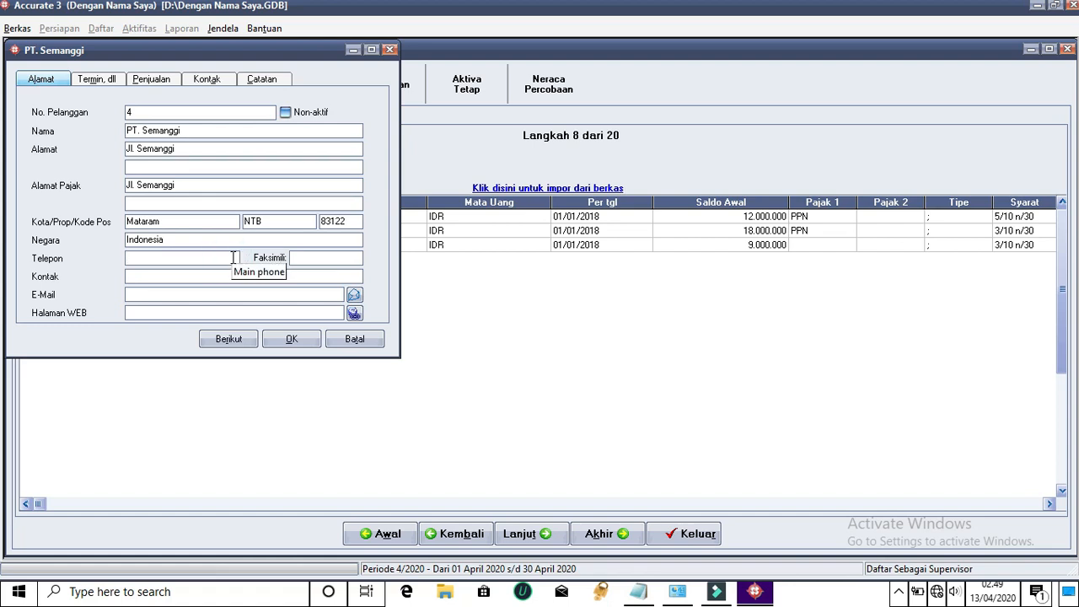
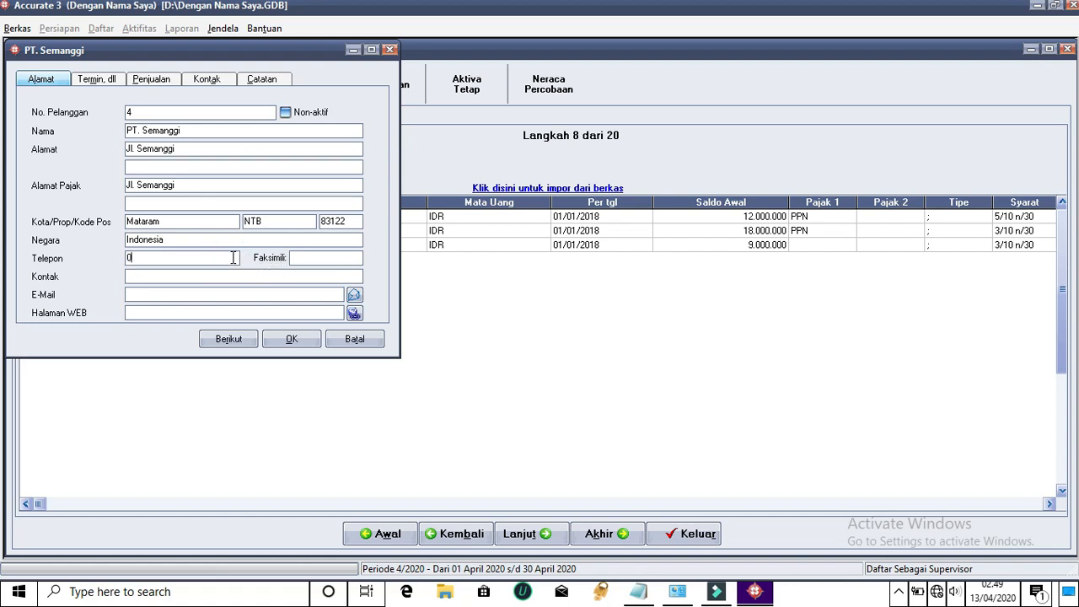
pyautogui.moveTo(214, 257); pyautogui.dragTo(110, 258)
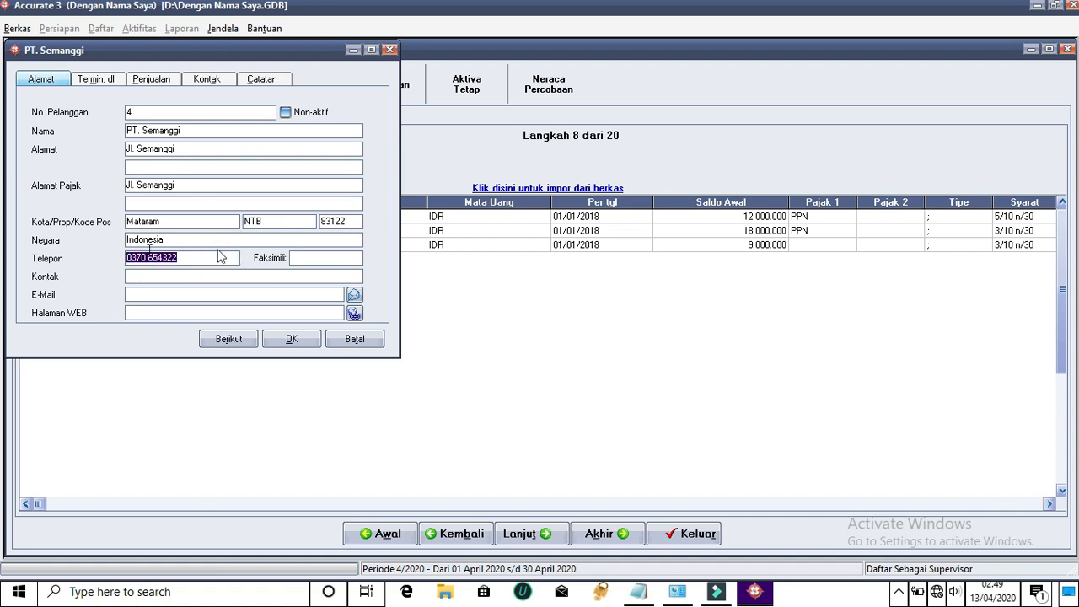
pyautogui.click(344, 257)
pyautogui.hotkey('ctrl', 'v')
pyautogui.click(285, 277)
pyautogui.hotkey('ctrl', 'v')
pyautogui.click(228, 293)
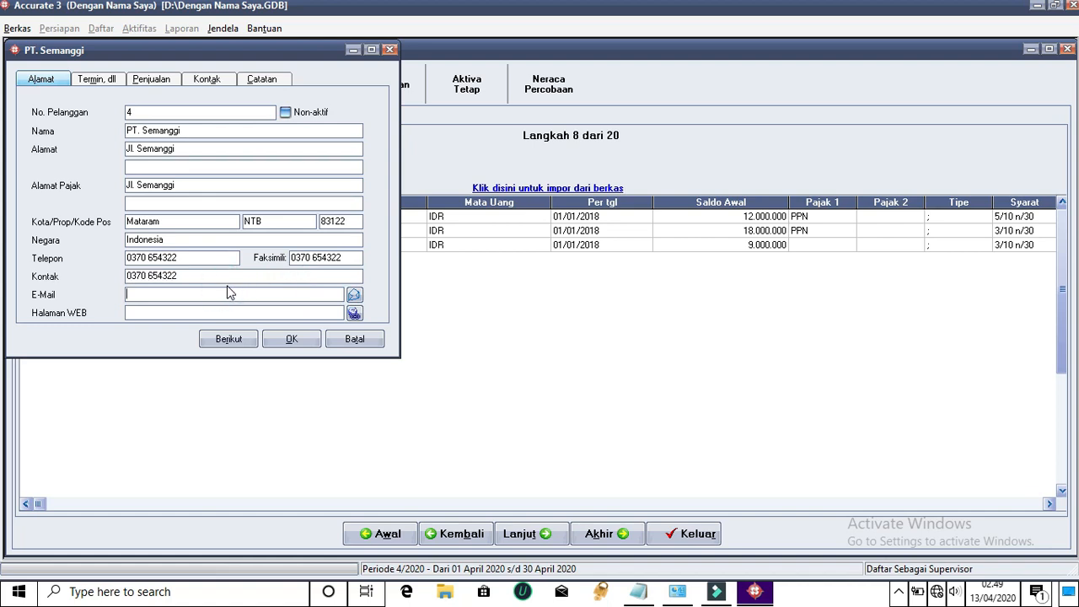
pyautogui.write('semanggi.ac.id')
# Give PT. Semanggi 3/10 n/30 terms and an 18.000.000 opening balance dated 01/01/18
pyautogui.click(101, 80)
pyautogui.click(356, 121)
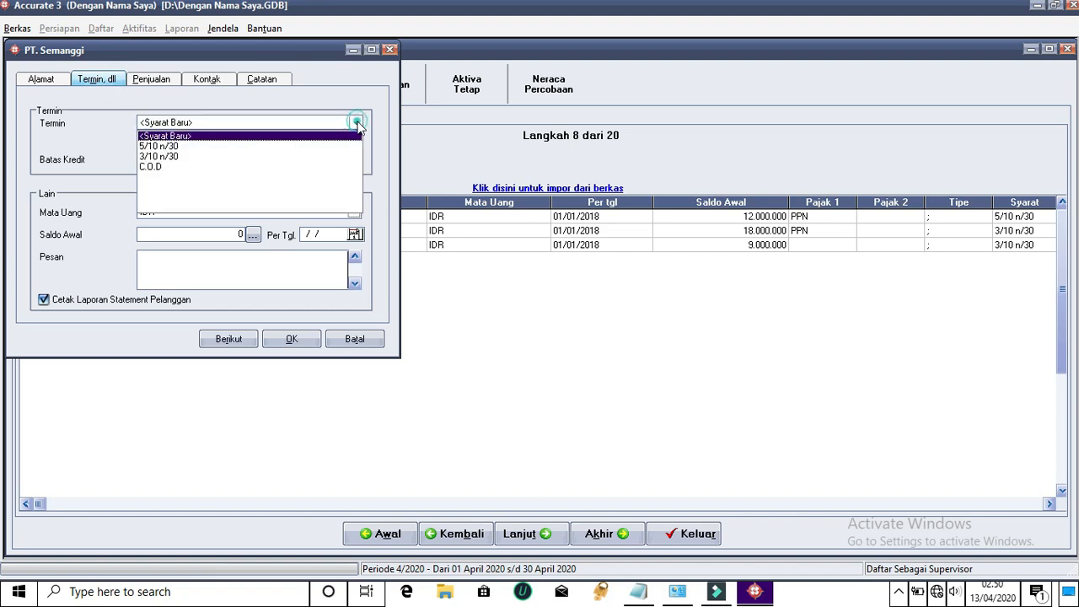
pyautogui.click(160, 159)
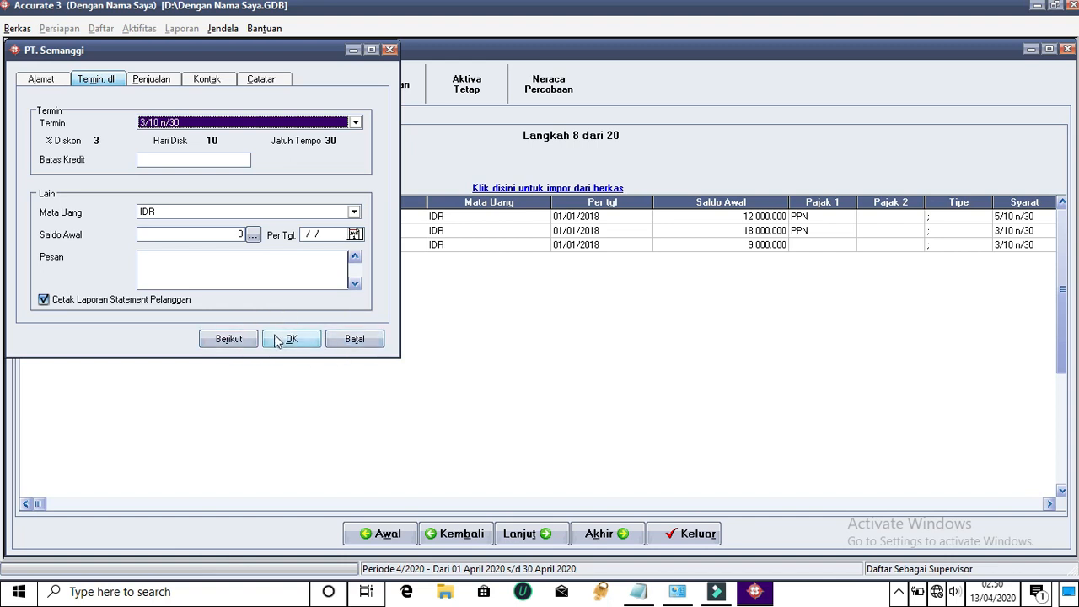
pyautogui.click(241, 235)
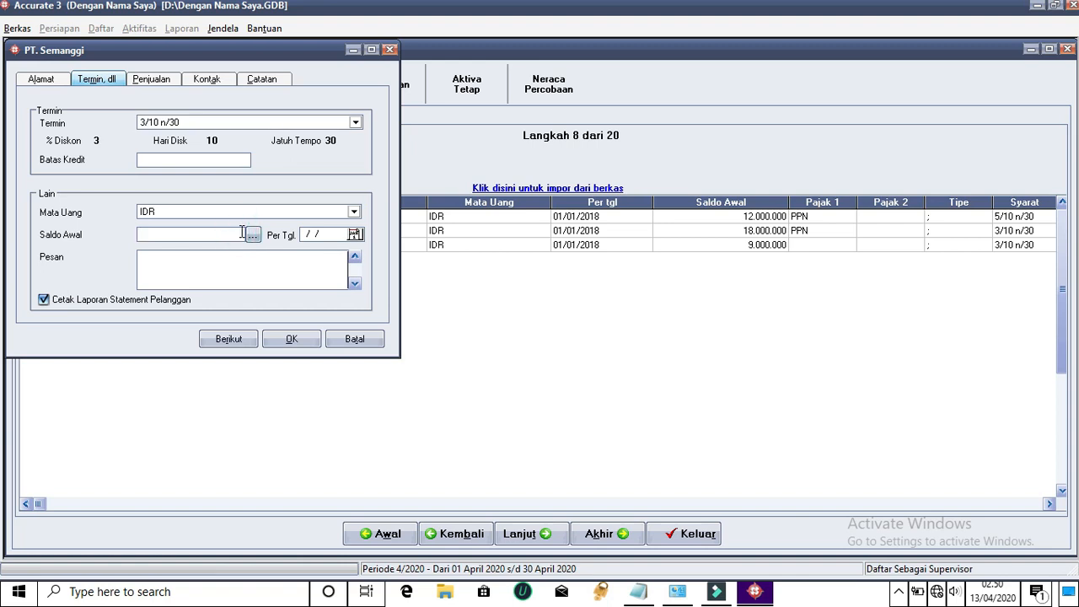
pyautogui.write('18000000')
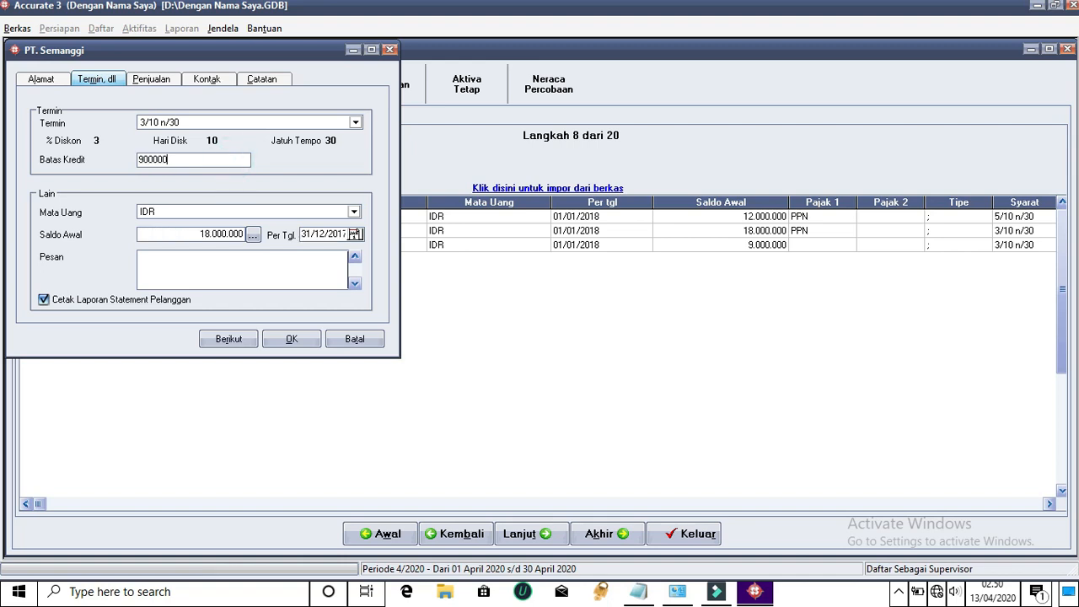
pyautogui.press('BackSpace')
pyautogui.press('BackSpace')
pyautogui.press('BackSpace')
pyautogui.click(345, 235)
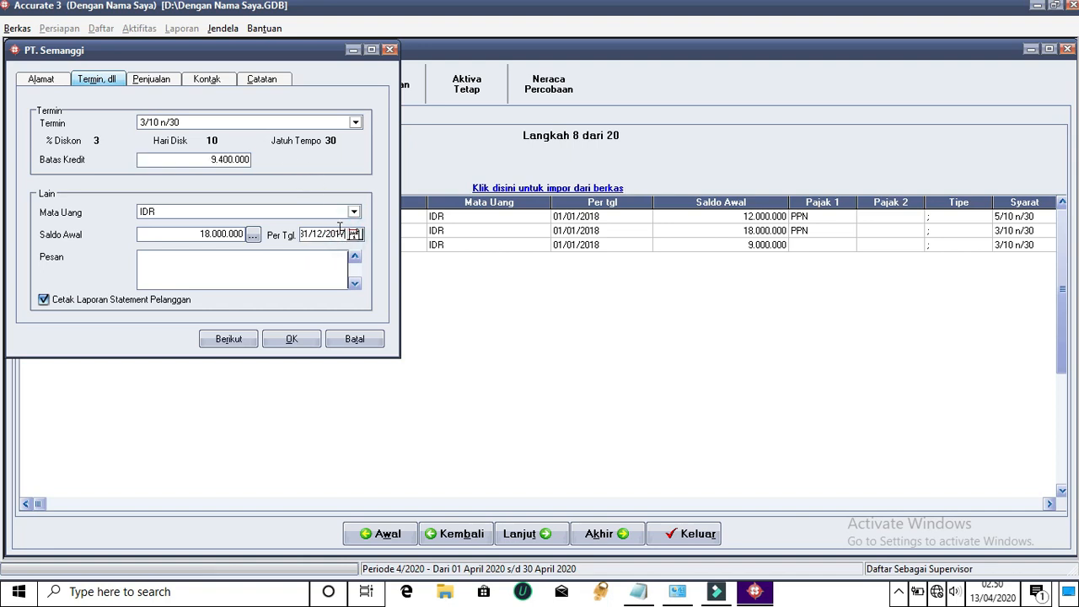
pyautogui.press('BackSpace')
pyautogui.press('BackSpace')
pyautogui.press('BackSpace')
pyautogui.press('BackSpace')
pyautogui.press('BackSpace')
pyautogui.press('BackSpace')
pyautogui.write('01/01/')
pyautogui.write('18')
# Save PT. Semanggi past the credit-limit warning and start the next customer
pyautogui.click(234, 340)
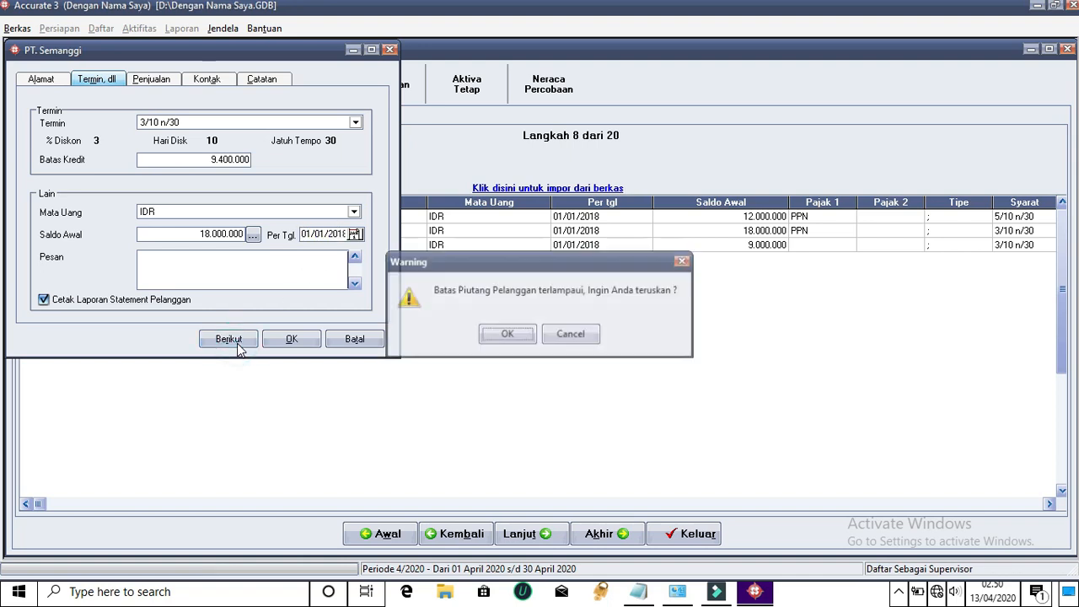
pyautogui.click(504, 335)
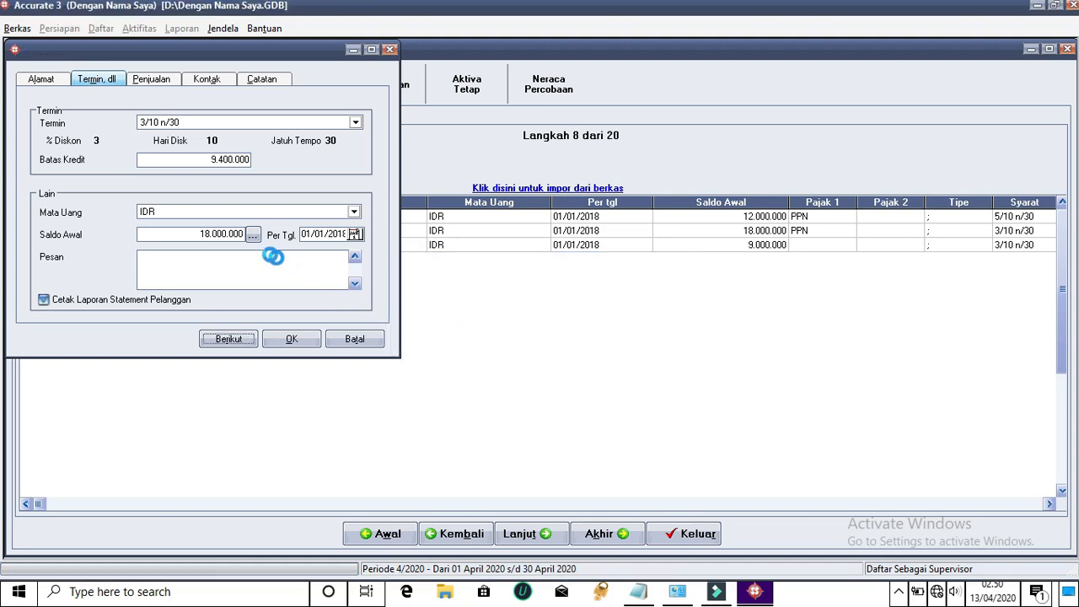
pyautogui.click(173, 132)
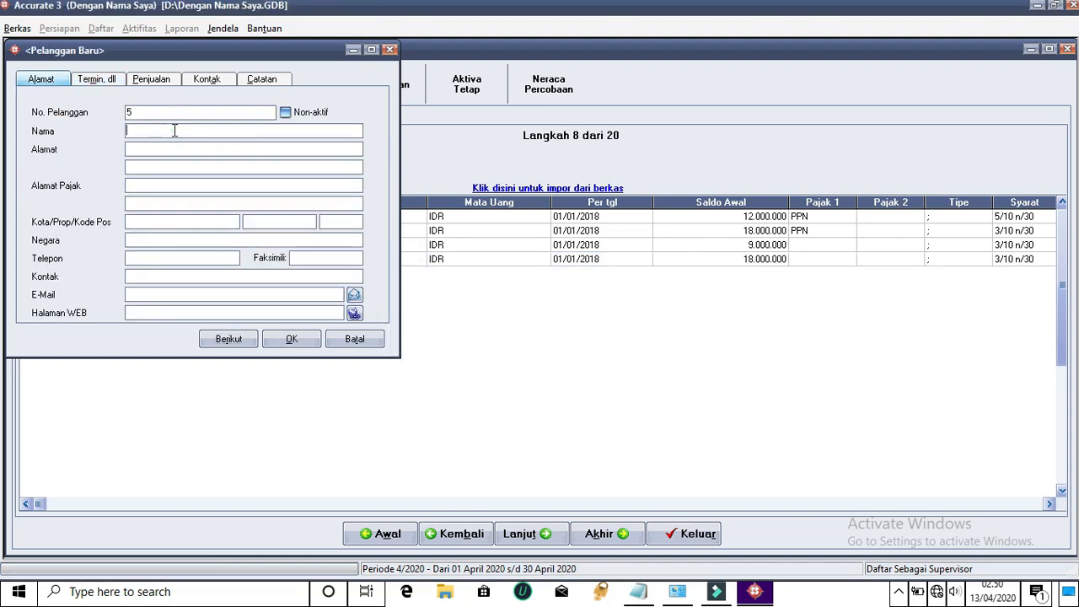
# Create Penjualan Tunai with address 'dimana' and C.O.D payment terms, then save it
pyautogui.write('Penjualan Tunai')
pyautogui.click(173, 146)
pyautogui.write('dimana saja')
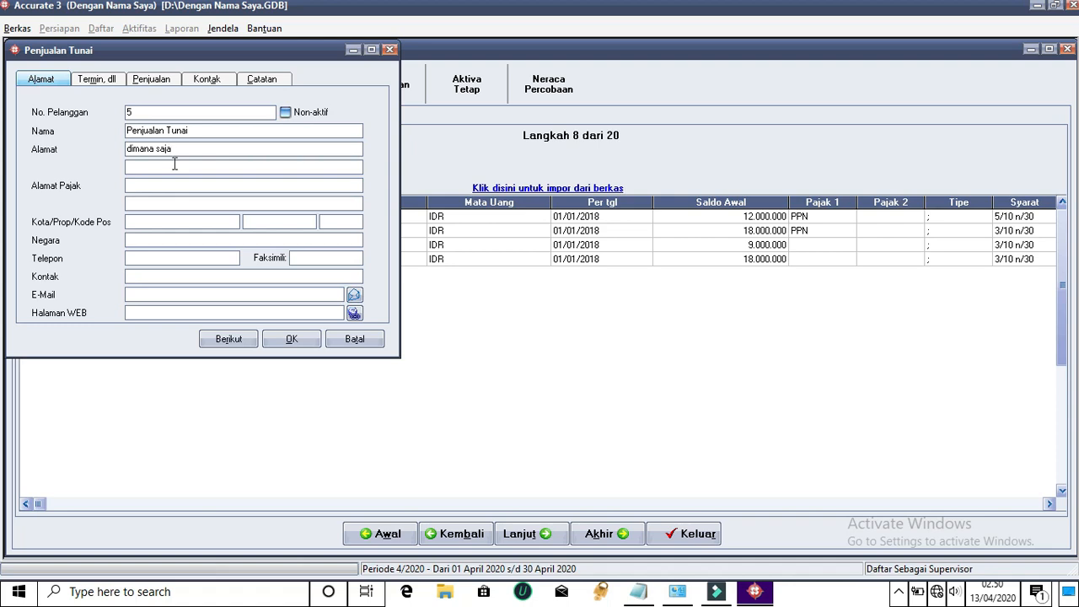
pyautogui.click(114, 83)
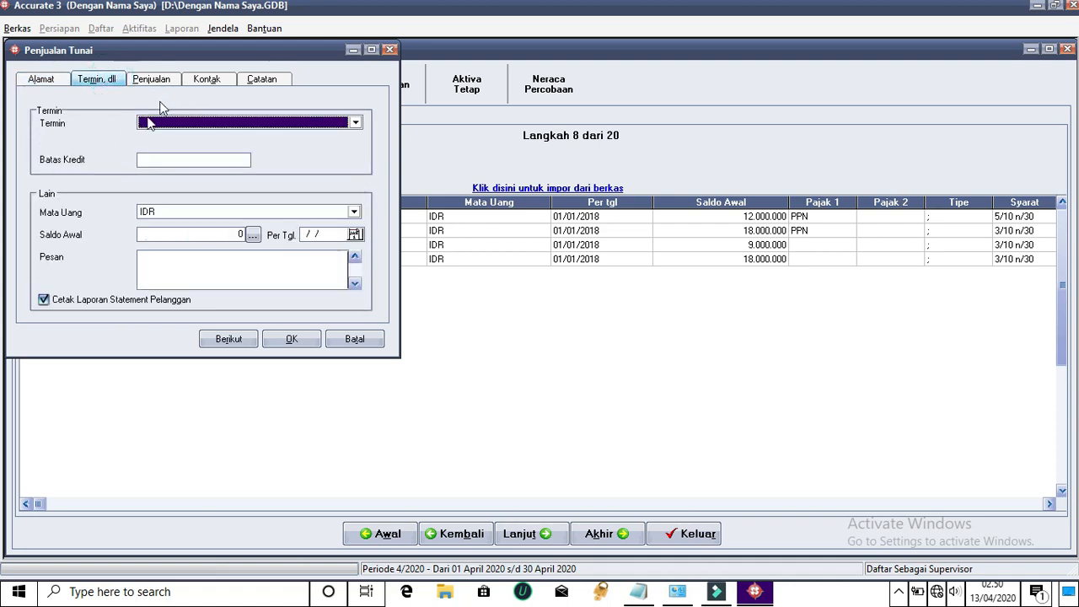
pyautogui.click(357, 123)
pyautogui.click(157, 166)
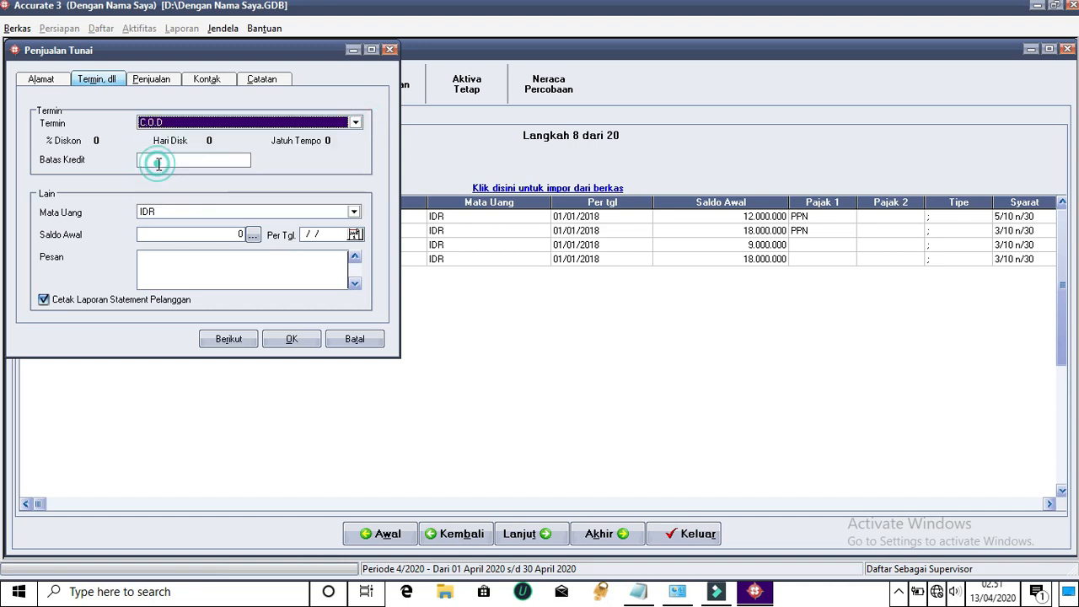
pyautogui.click(167, 162)
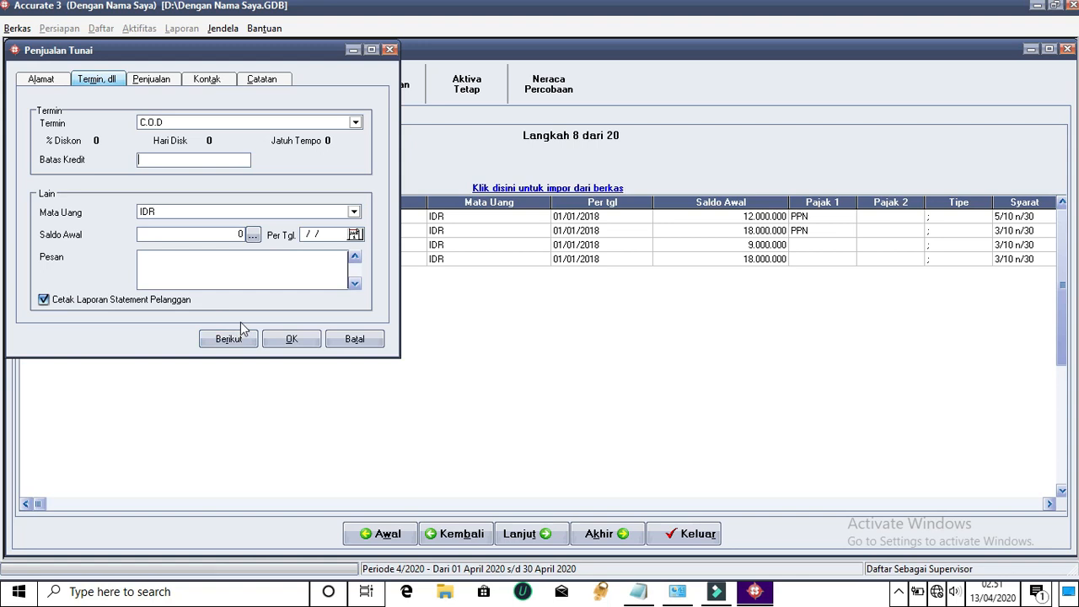
pyautogui.click(297, 339)
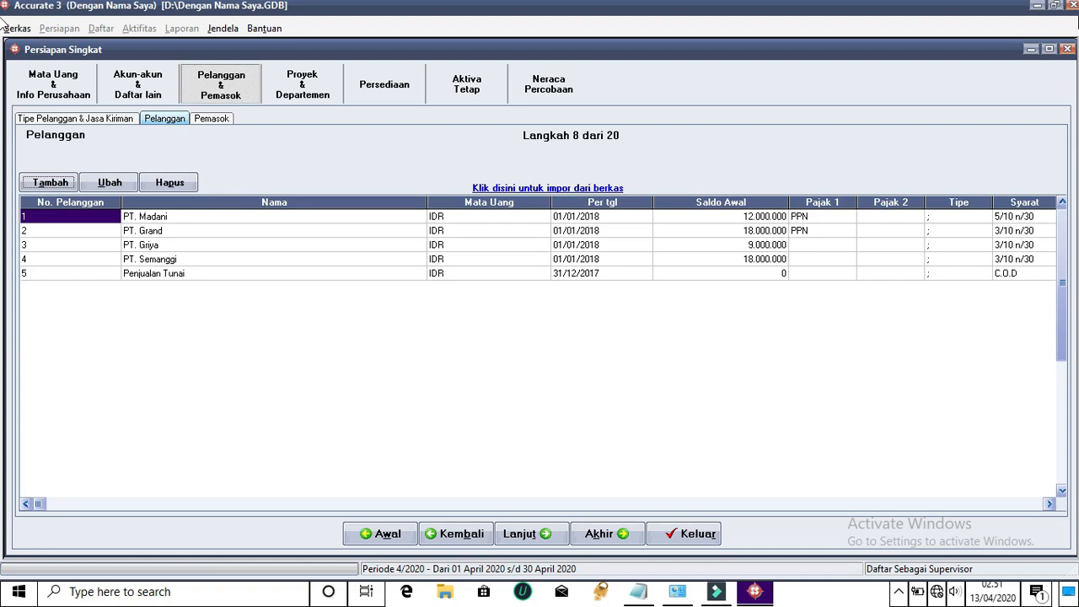
# Set Pajak 1 to PPN for PT. Griya, PT. Semanggi and Penjualan Tunai
pyautogui.click(822, 245)
pyautogui.click(847, 245)
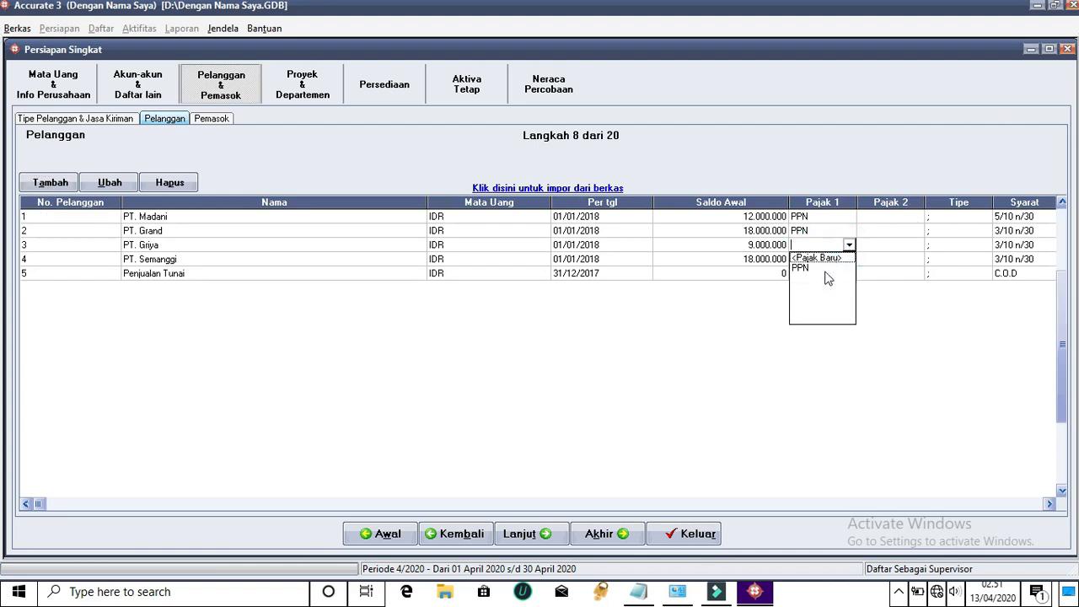
pyautogui.click(805, 268)
pyautogui.click(844, 259)
pyautogui.click(848, 259)
pyautogui.click(848, 259)
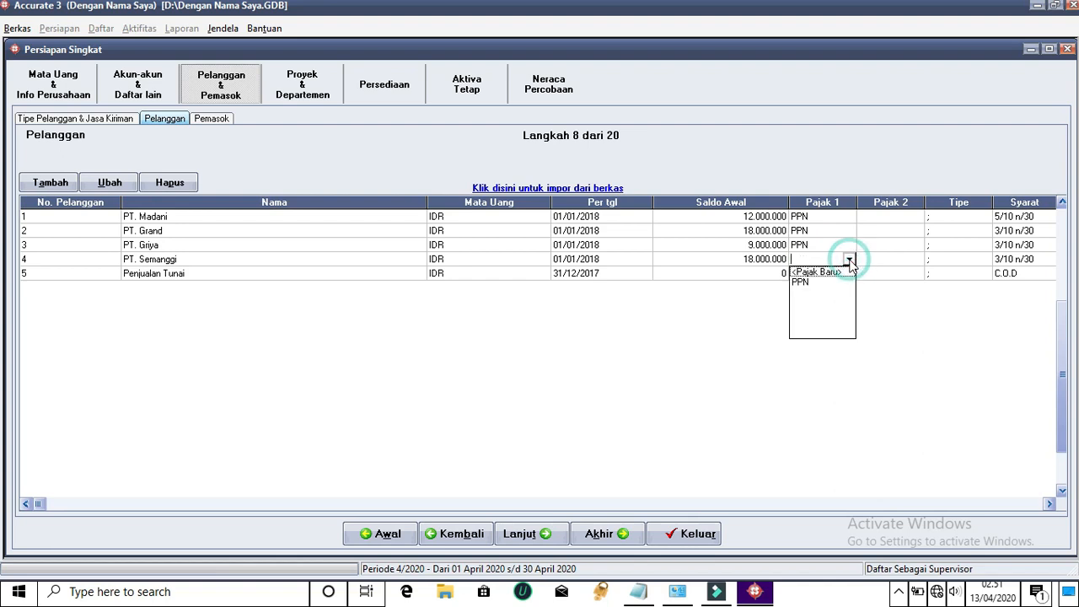
pyautogui.click(801, 287)
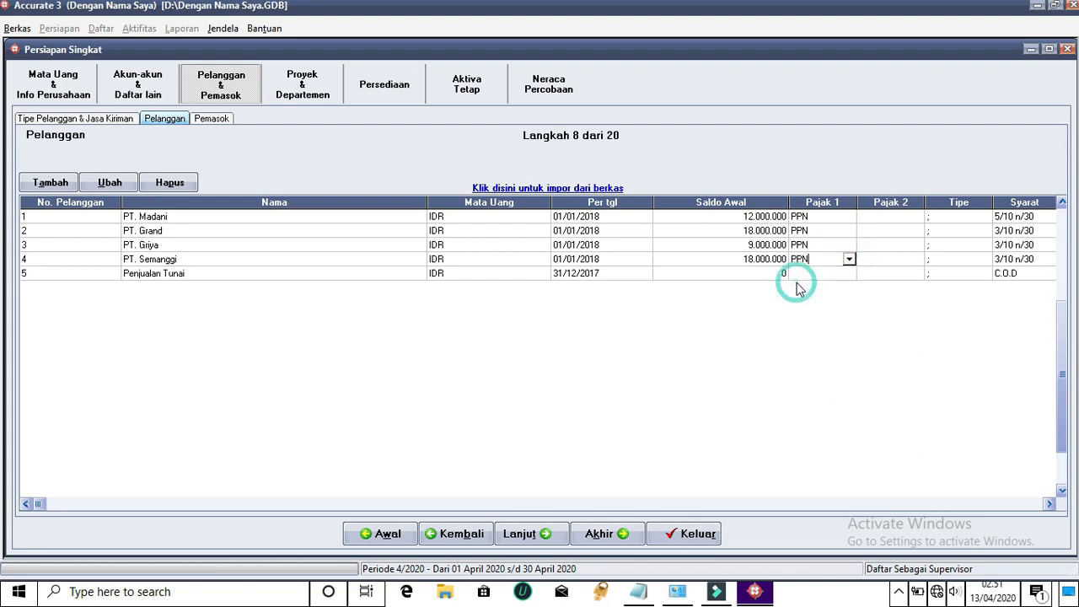
pyautogui.click(843, 273)
pyautogui.click(845, 273)
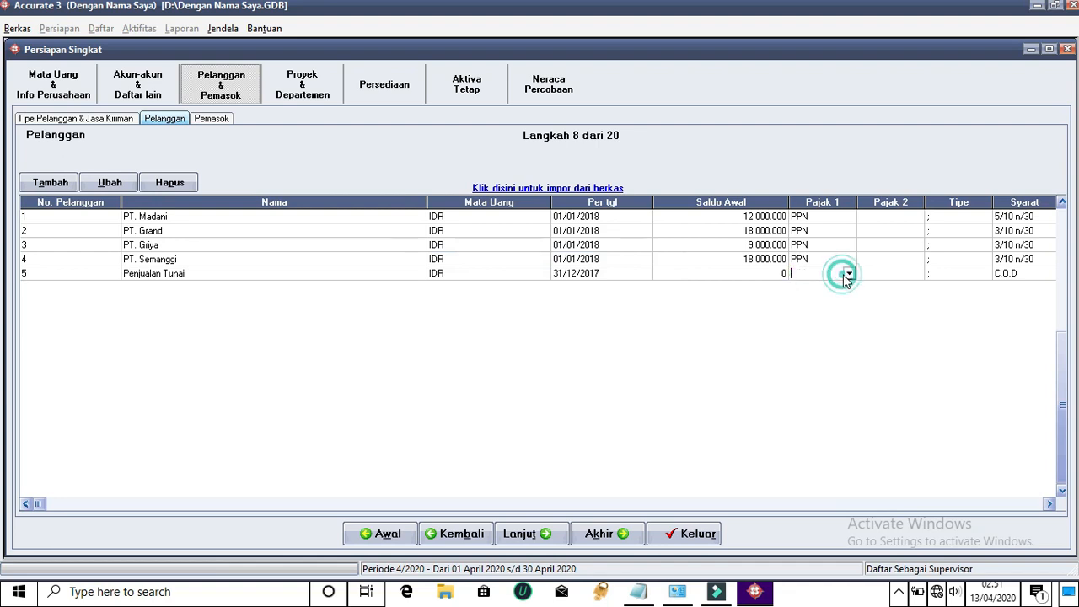
pyautogui.click(848, 274)
pyautogui.click(816, 296)
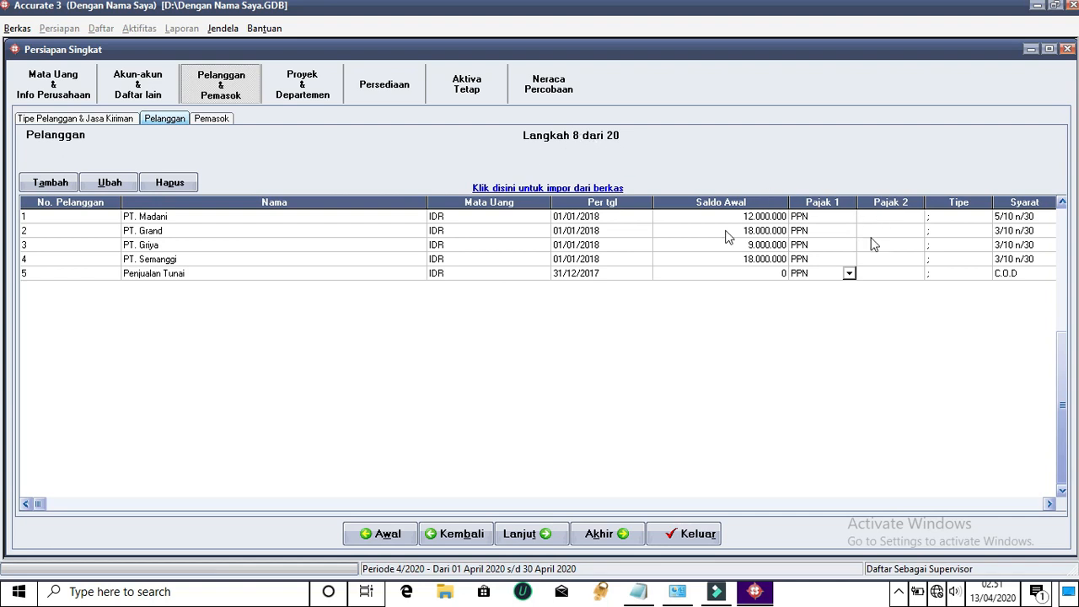
pyautogui.click(856, 216)
pyautogui.click(922, 233)
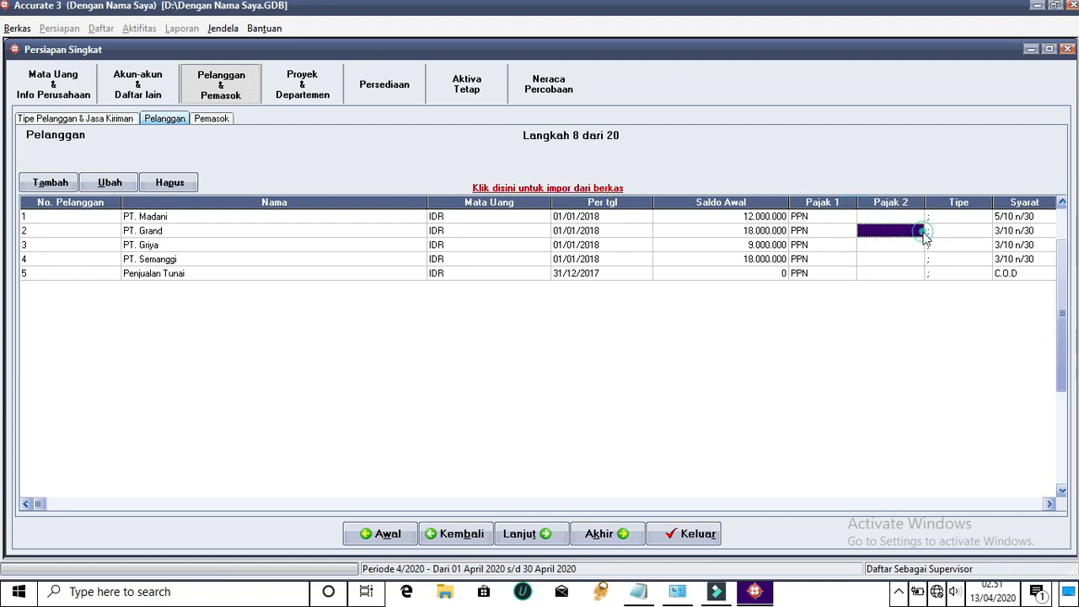
# Review the opening balances of PT. Madani, PT. Grand, PT. Griya and PT. Semanggi
pyautogui.click(735, 217)
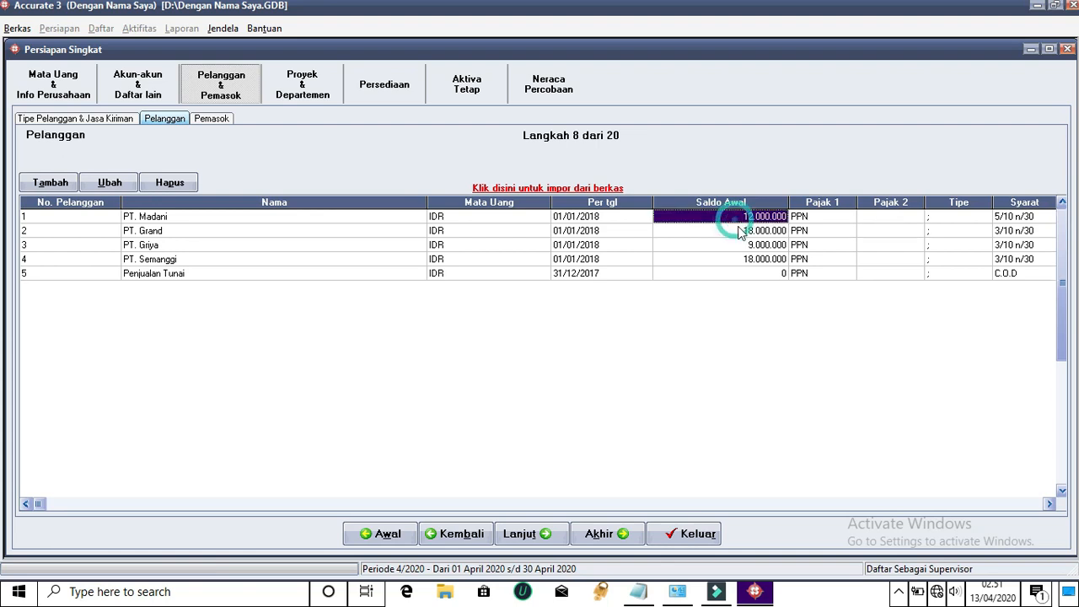
pyautogui.click(735, 231)
pyautogui.click(746, 245)
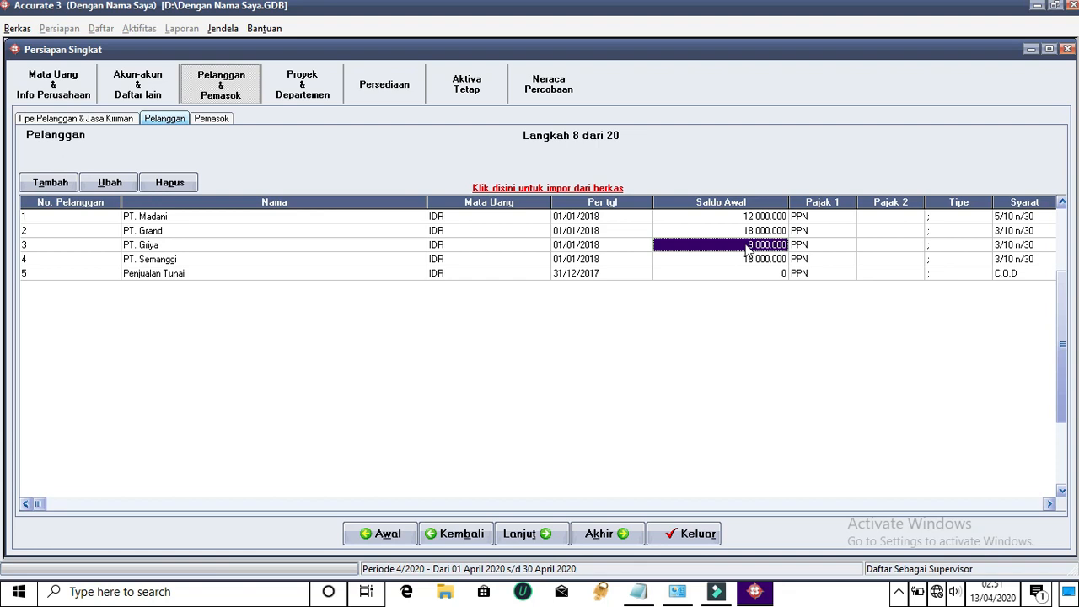
pyautogui.click(733, 259)
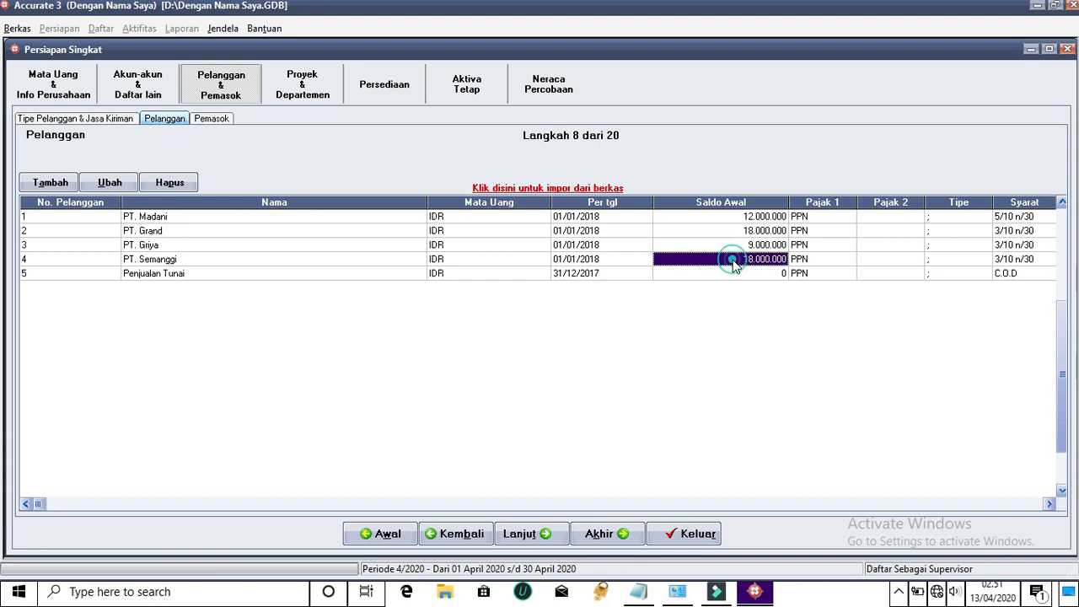
pyautogui.click(1050, 504)
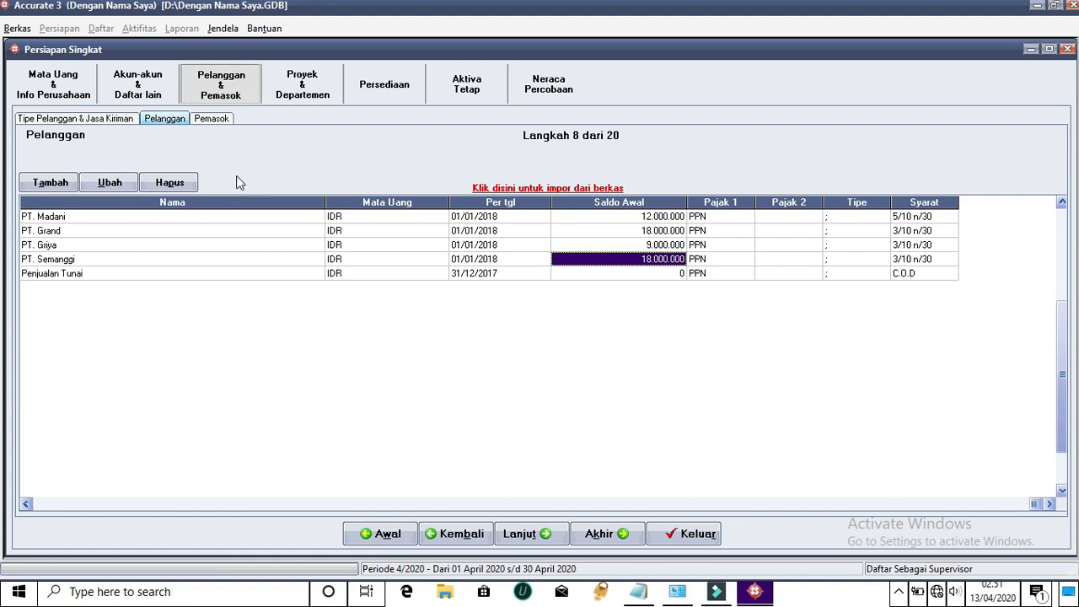
pyautogui.click(832, 218)
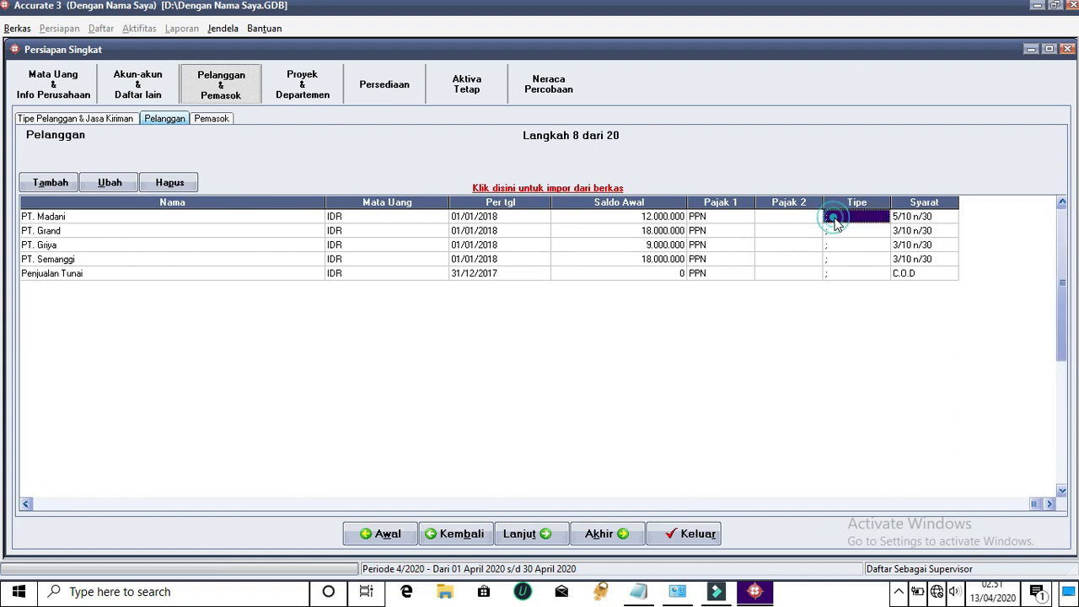
pyautogui.click(860, 219)
pyautogui.click(882, 217)
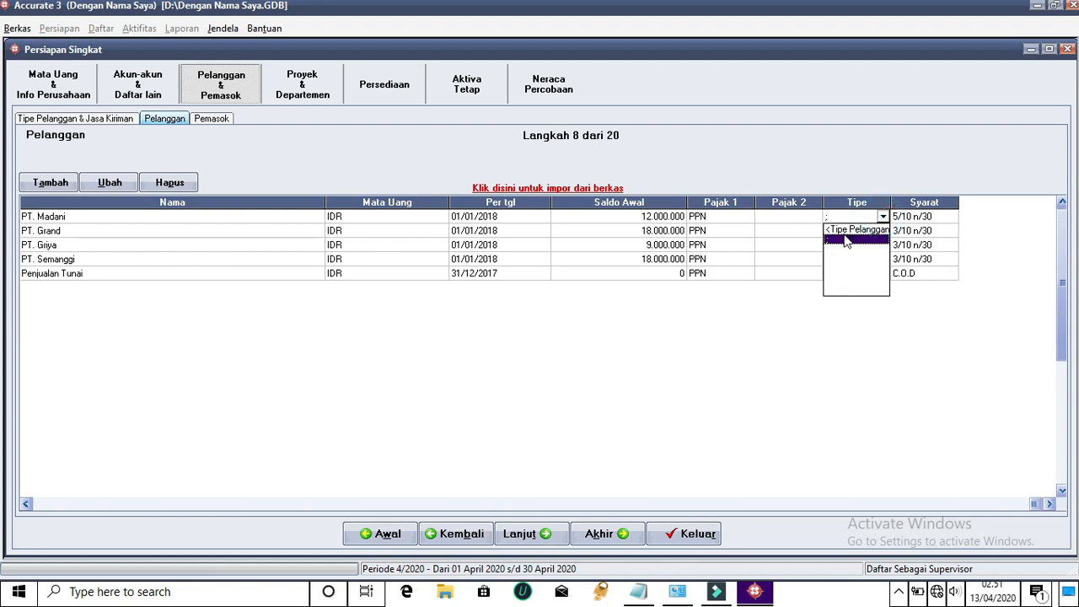
pyautogui.click(848, 232)
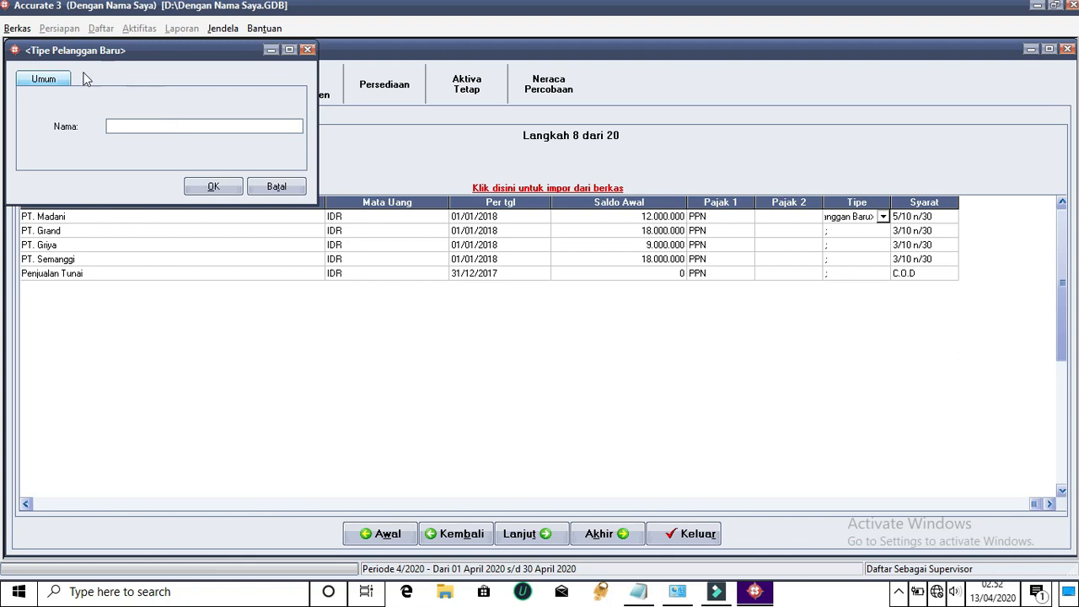
pyautogui.click(233, 188)
pyautogui.click(614, 354)
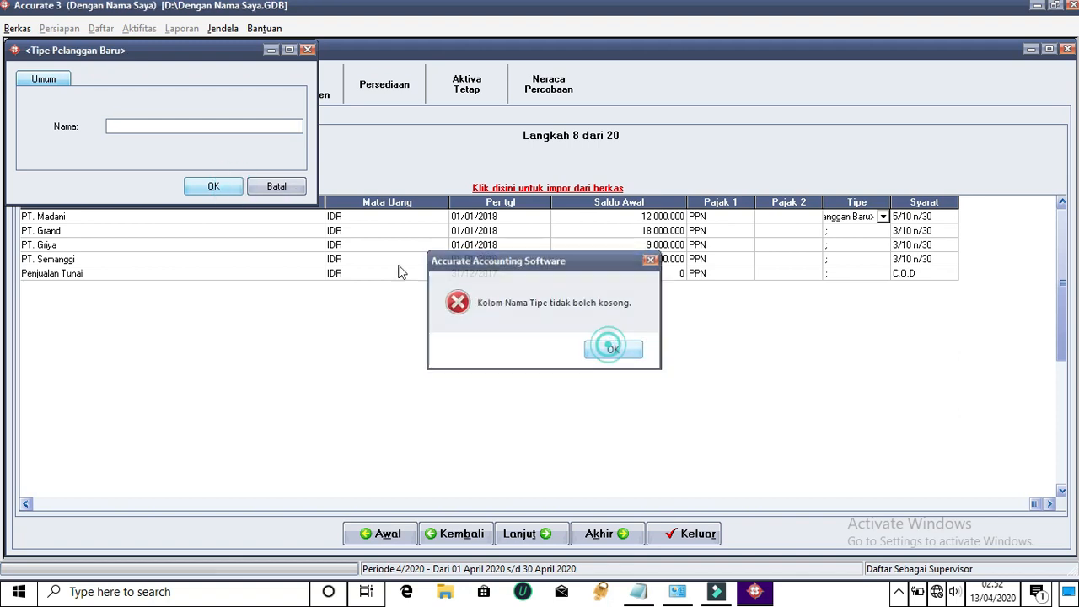
pyautogui.click(287, 187)
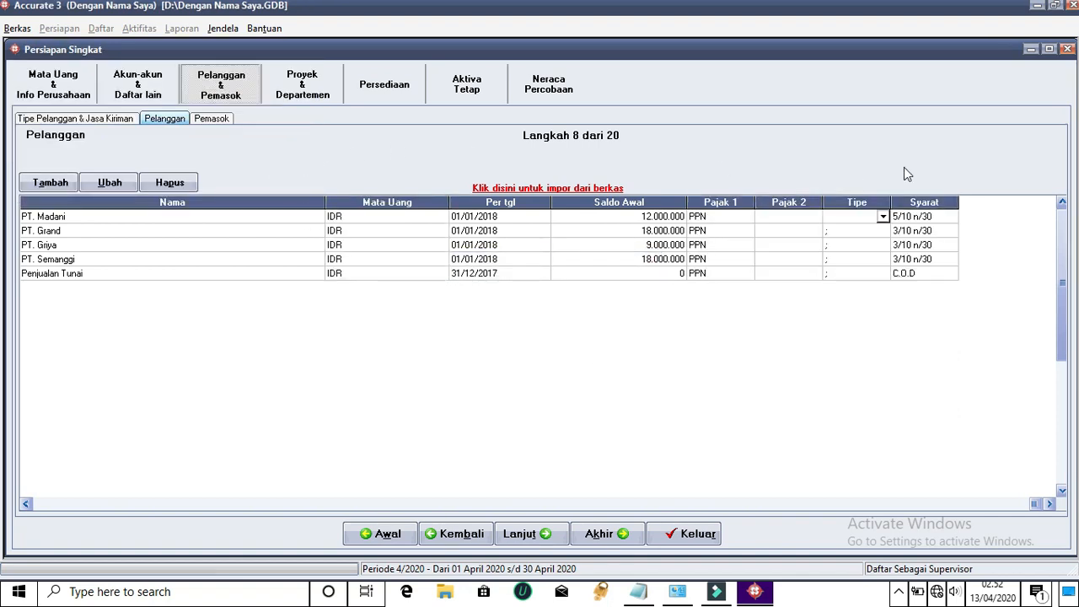
pyautogui.click(883, 216)
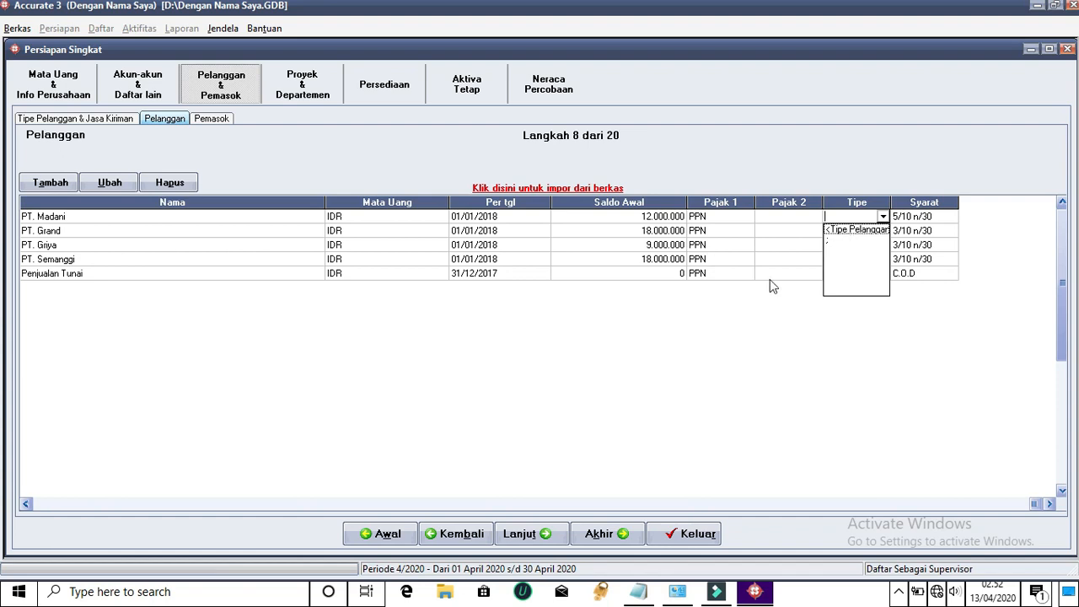
pyautogui.click(728, 300)
# Rename the existing customer type to Umum and return to the customer list
pyautogui.click(84, 119)
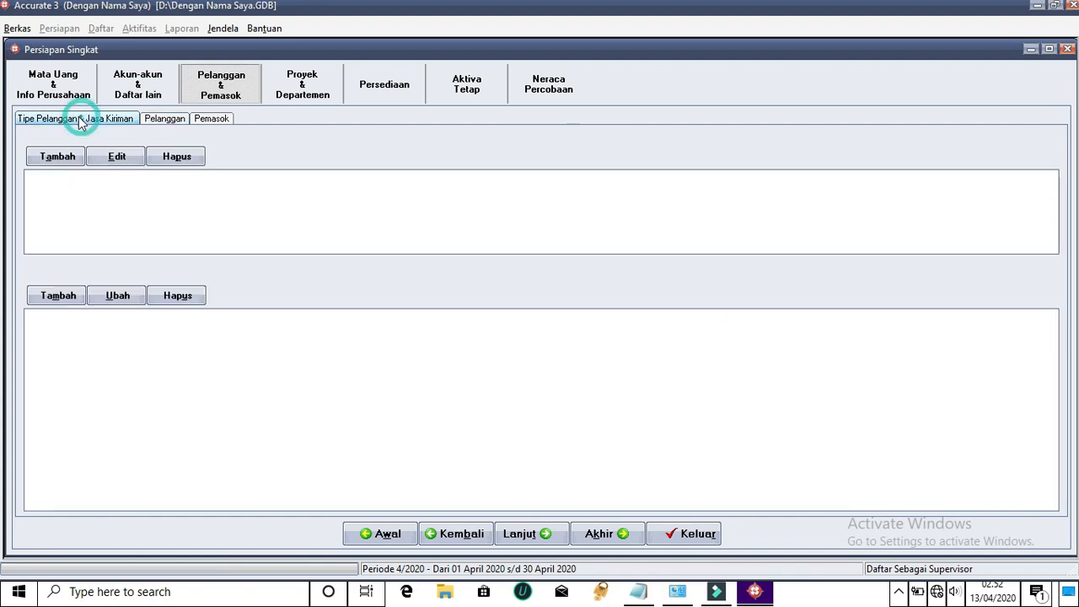
pyautogui.click(659, 261)
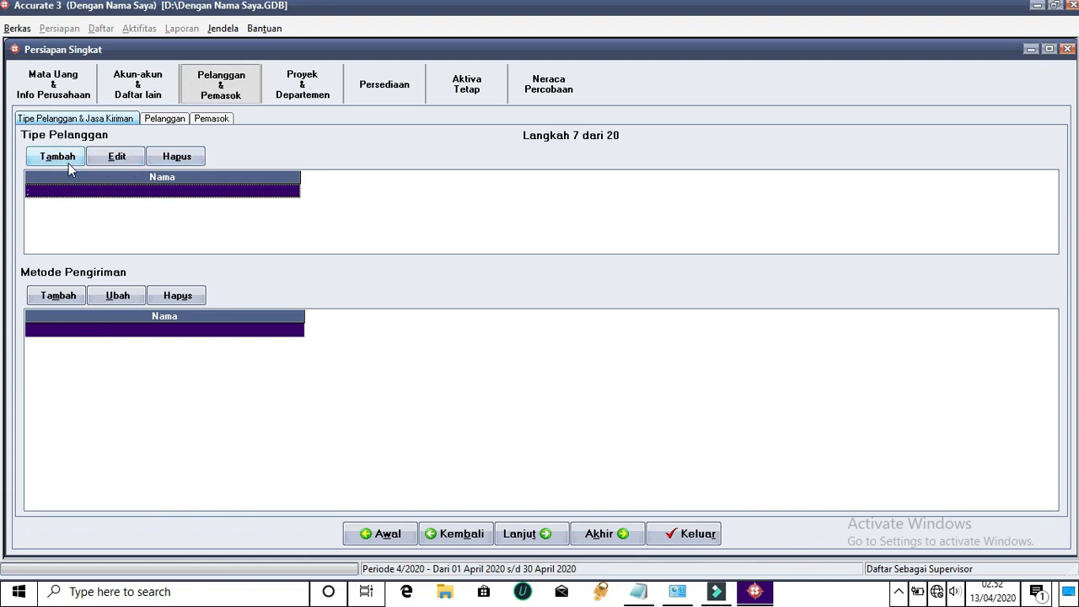
pyautogui.click(117, 158)
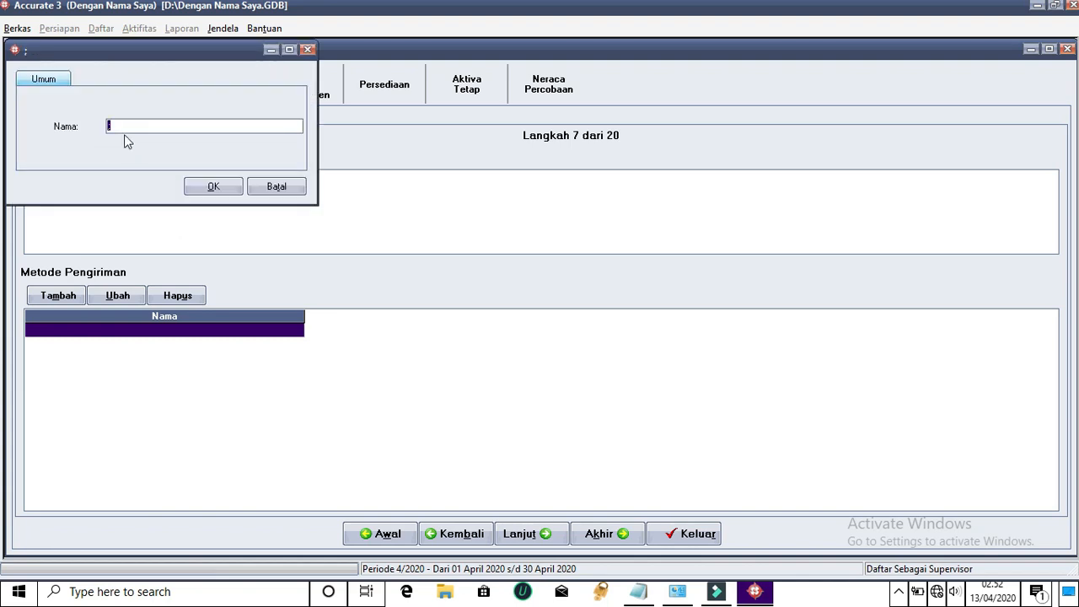
pyautogui.write('Umum')
pyautogui.click(224, 188)
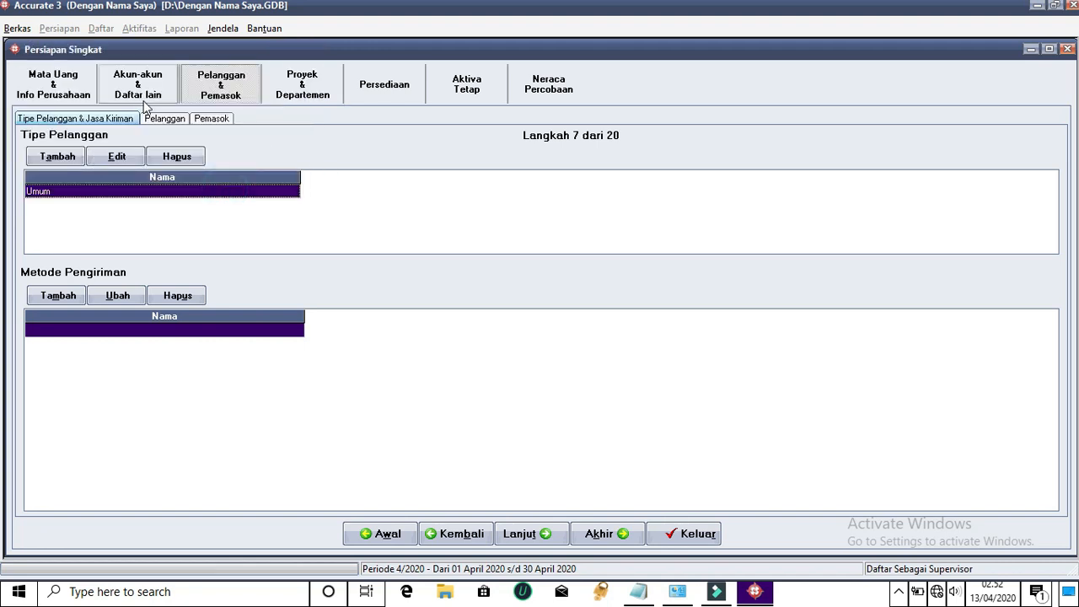
pyautogui.click(171, 120)
pyautogui.click(623, 351)
pyautogui.click(958, 229)
pyautogui.click(621, 350)
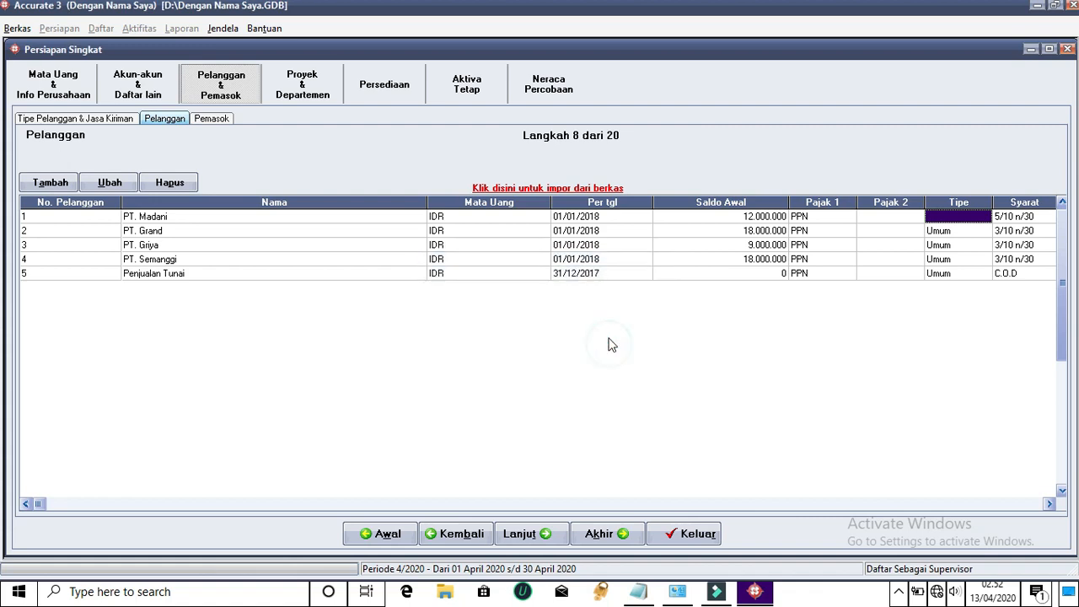
# Set PT. Madani's customer type to Umum, then go to the Pemasok list
pyautogui.click(972, 216)
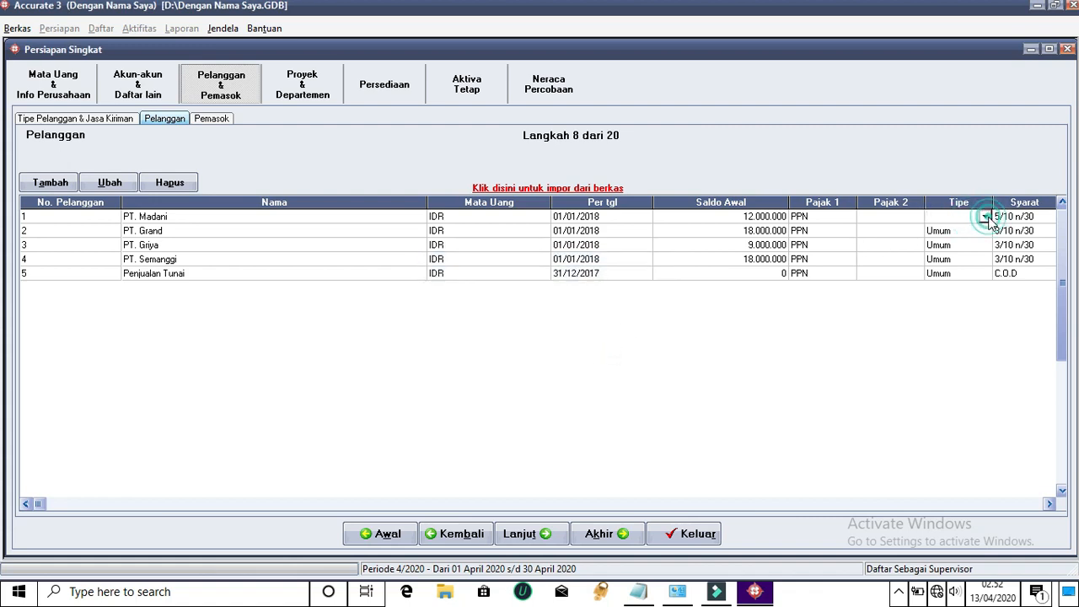
pyautogui.click(984, 217)
pyautogui.click(938, 239)
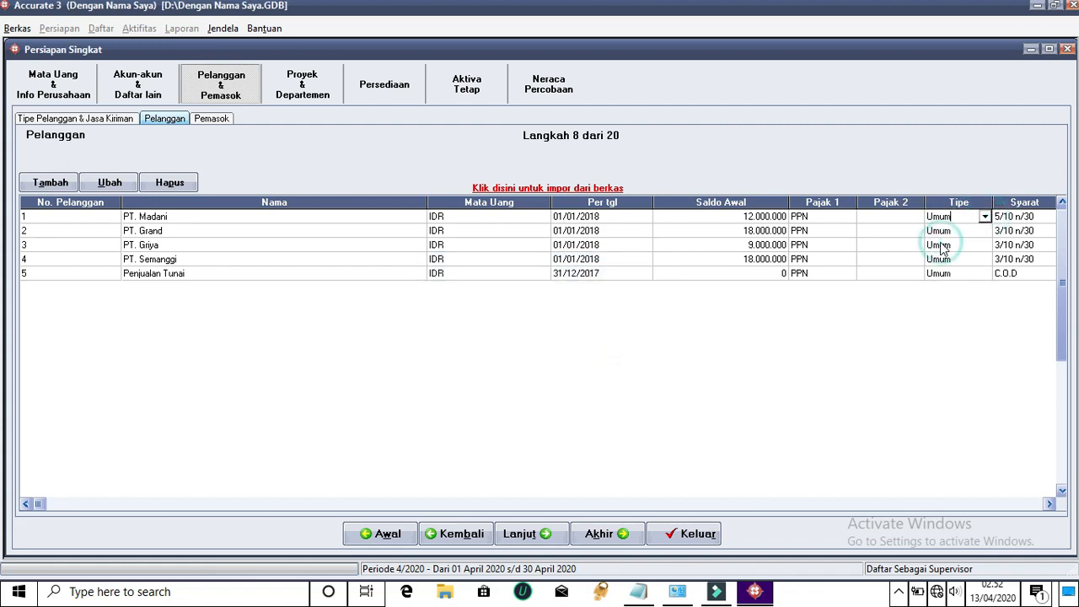
pyautogui.click(609, 218)
pyautogui.click(715, 216)
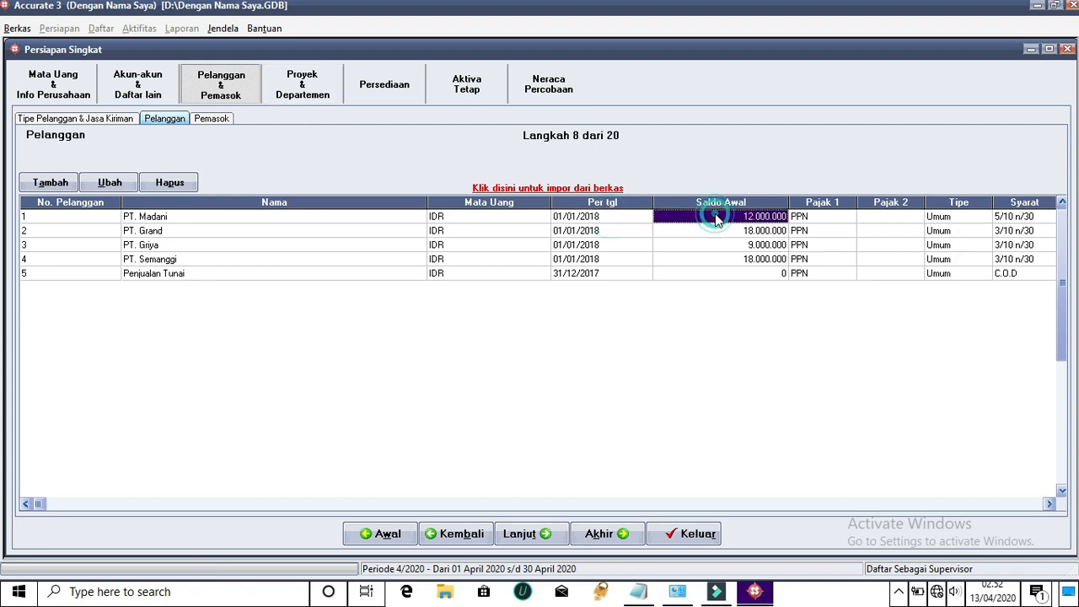
pyautogui.click(206, 119)
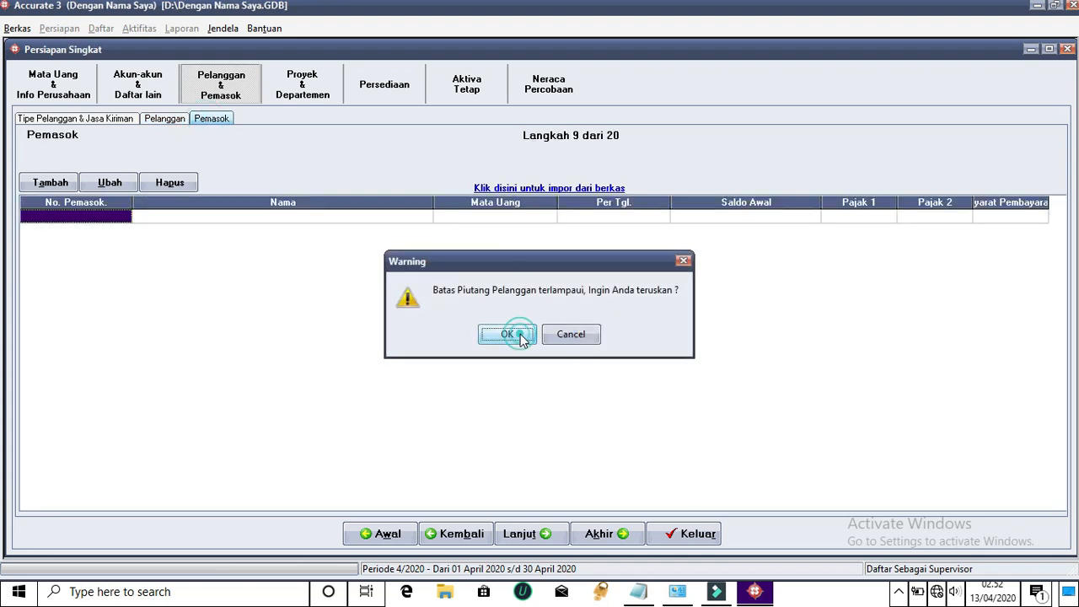
# Dismiss the 'Batas Piutang Pelanggan terlampaui' warning to reach the Pemasok step
pyautogui.click(508, 335)
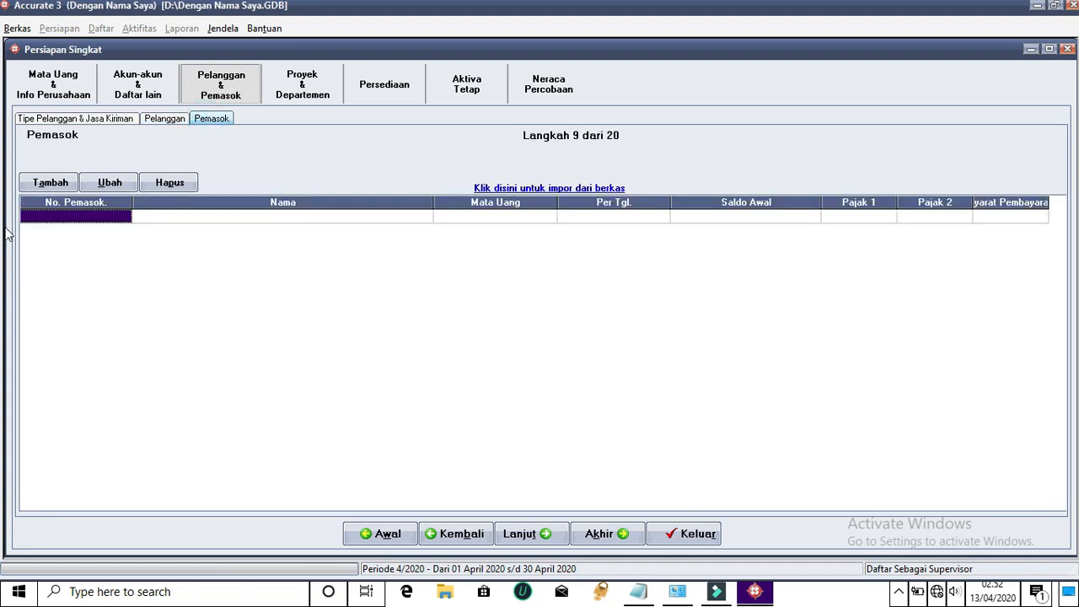
# Add supplier number 1, PT. Jujur, with its street address also copied as the tax address
pyautogui.click(65, 185)
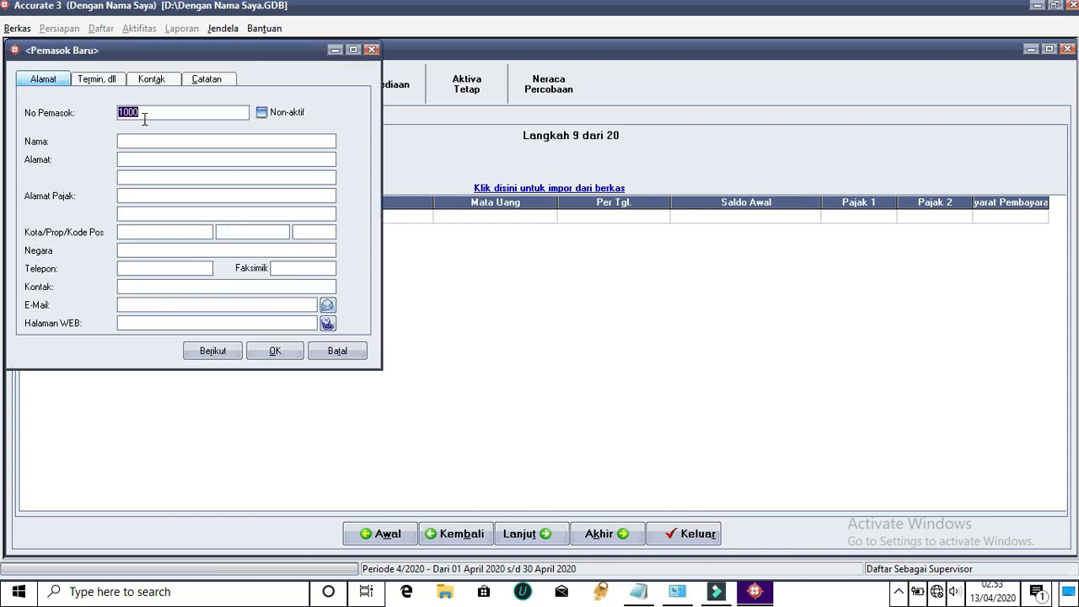
pyautogui.press('BackSpace')
pyautogui.click(150, 135)
pyautogui.click(135, 160)
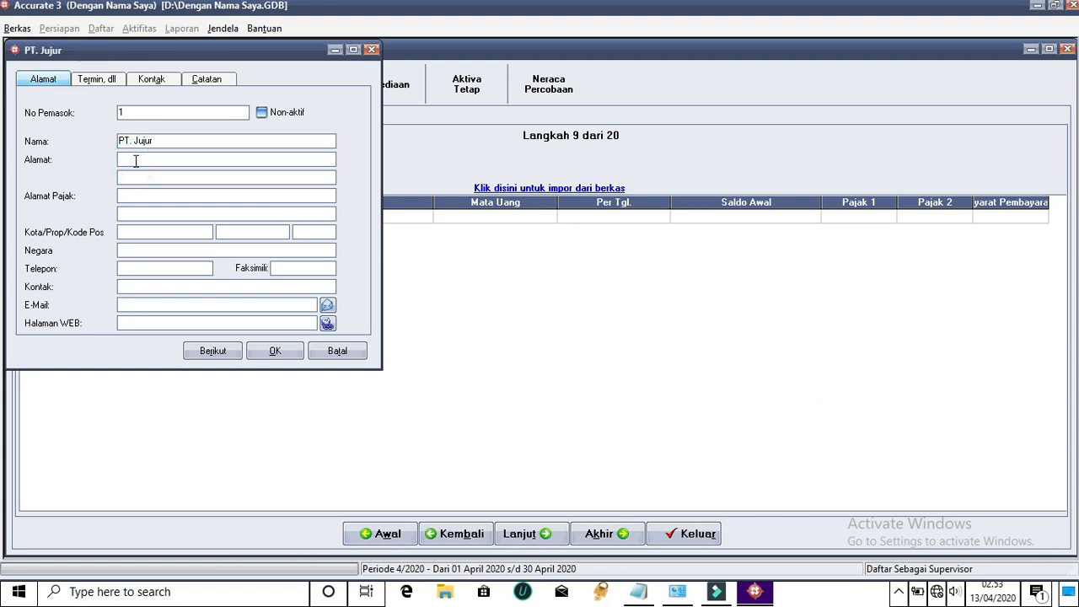
pyautogui.moveTo(200, 159); pyautogui.dragTo(118, 159)
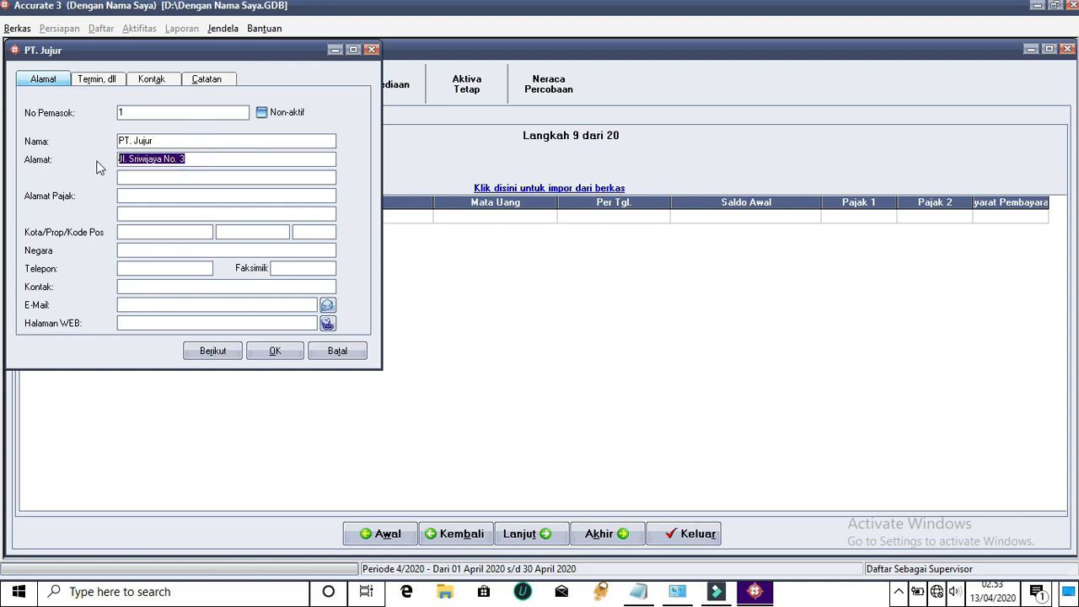
pyautogui.hotkey('ctrl', 'c')
pyautogui.click(162, 196)
pyautogui.hotkey('ctrl', 'v')
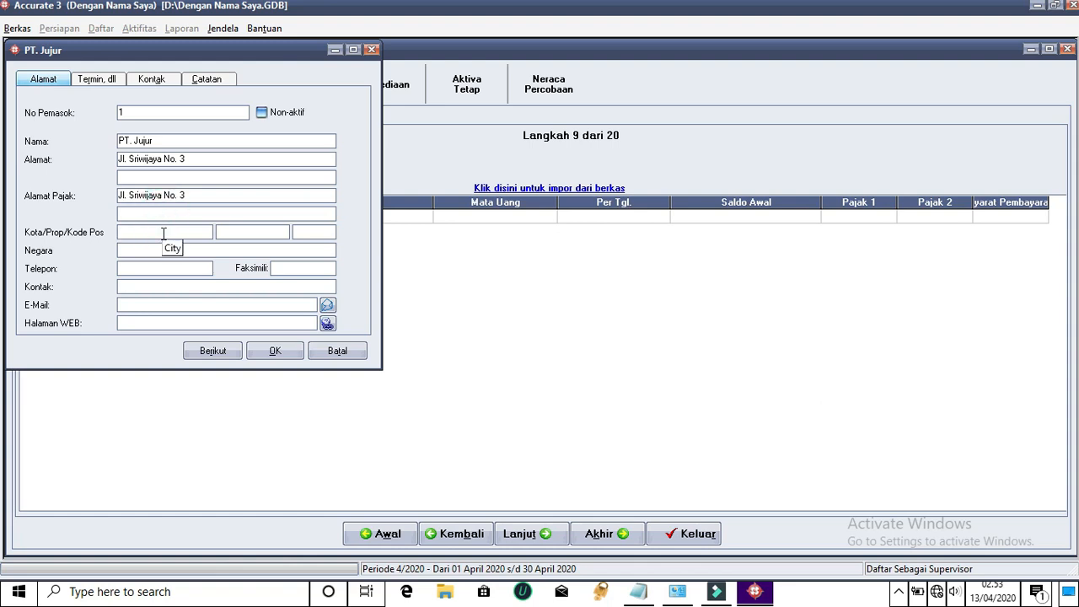
# Enter city Mataram, province NTB, the postal code and country Indonesia
pyautogui.write('Mataram')
pyautogui.click(236, 232)
pyautogui.write('NTB')
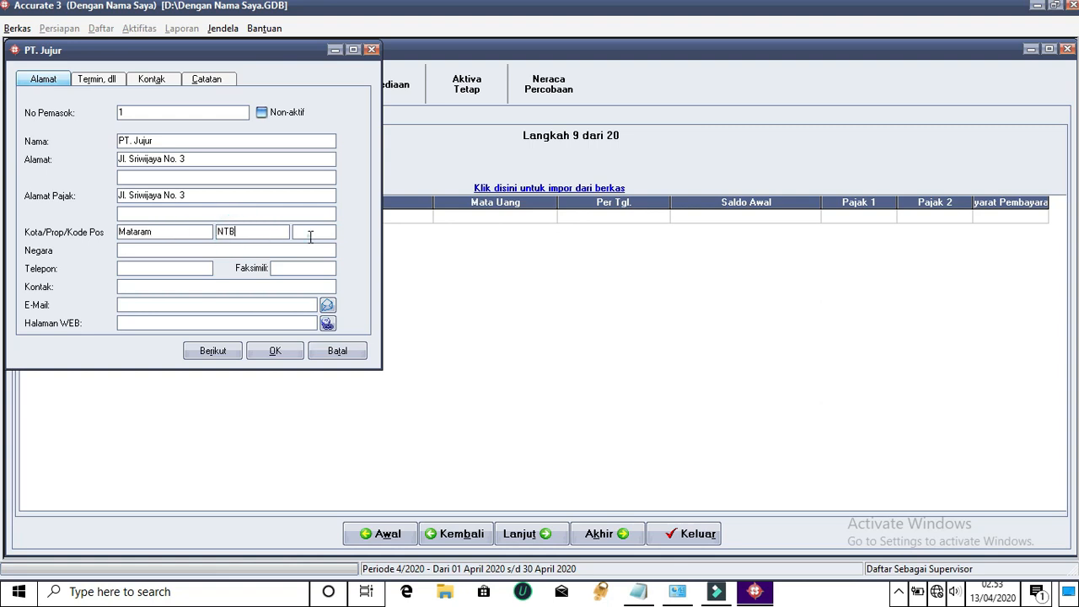
pyautogui.click(310, 236)
pyautogui.write('83425')
pyautogui.click(291, 247)
pyautogui.write('Indonesia')
# Enter the supplier's phone number, reuse it as contact and fax, and add the e-mail address
pyautogui.click(172, 269)
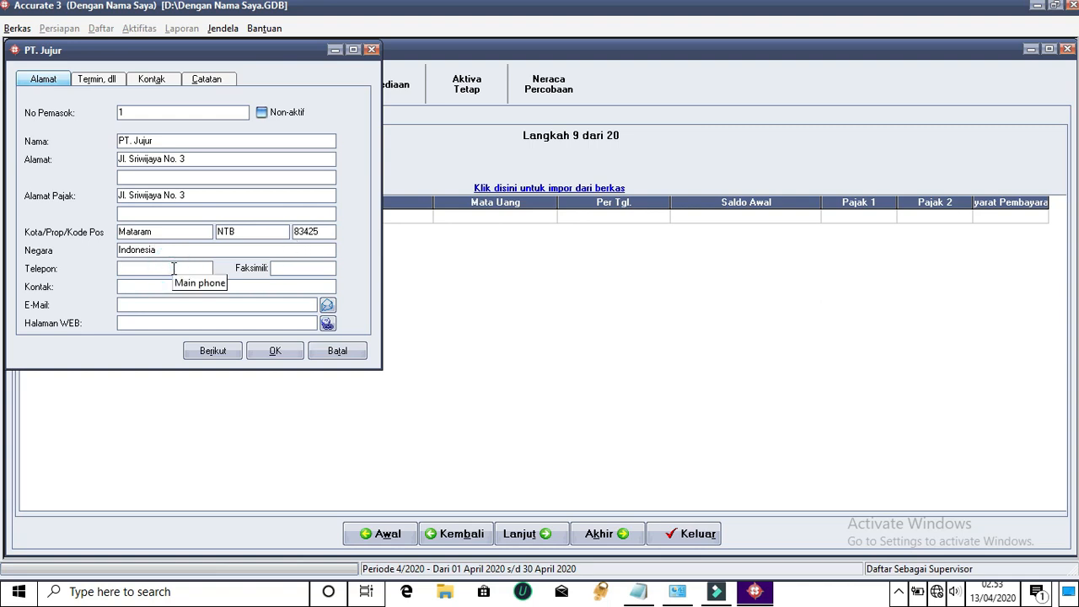
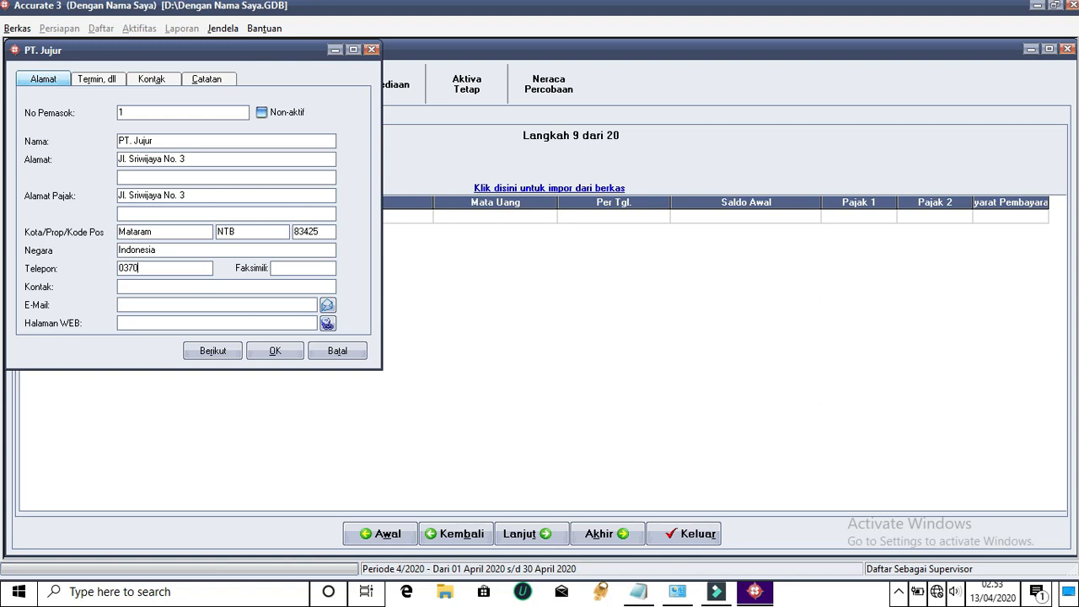
pyautogui.moveTo(173, 267); pyautogui.dragTo(83, 262)
pyautogui.click(166, 291)
pyautogui.hotkey('ctrl', 'v')
pyautogui.click(280, 267)
pyautogui.hotkey('ctrl', 'v')
pyautogui.click(225, 304)
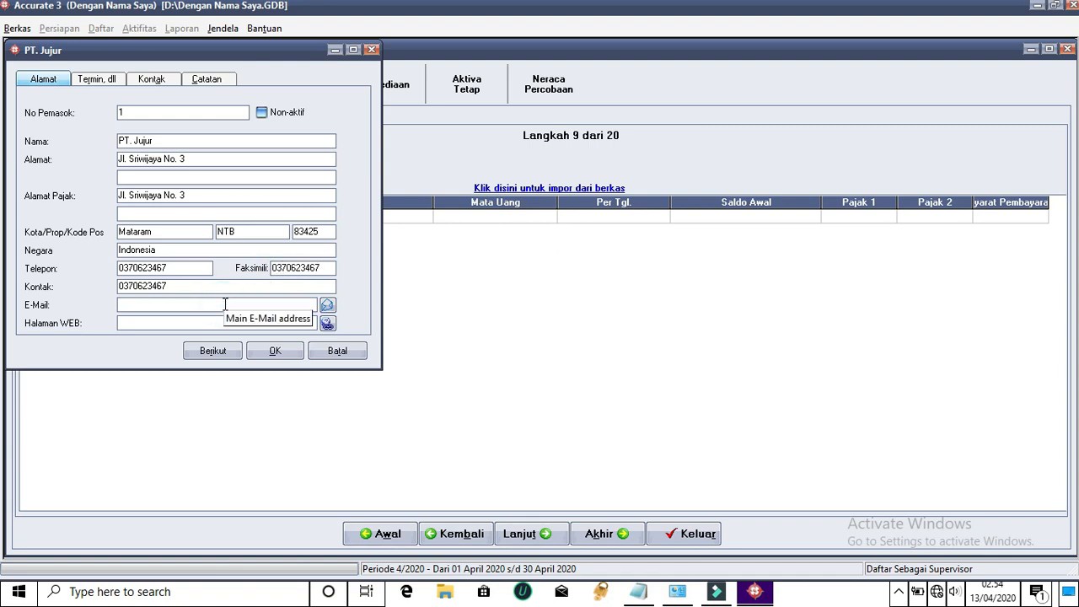
pyautogui.write('juju')
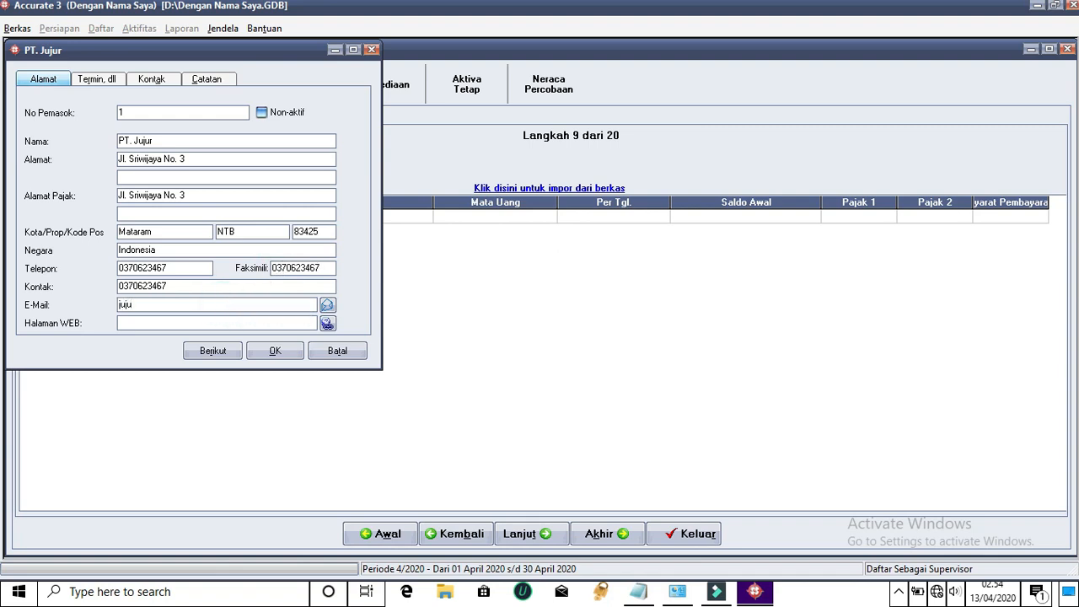
pyautogui.write('r.ac.id')
pyautogui.click(105, 84)
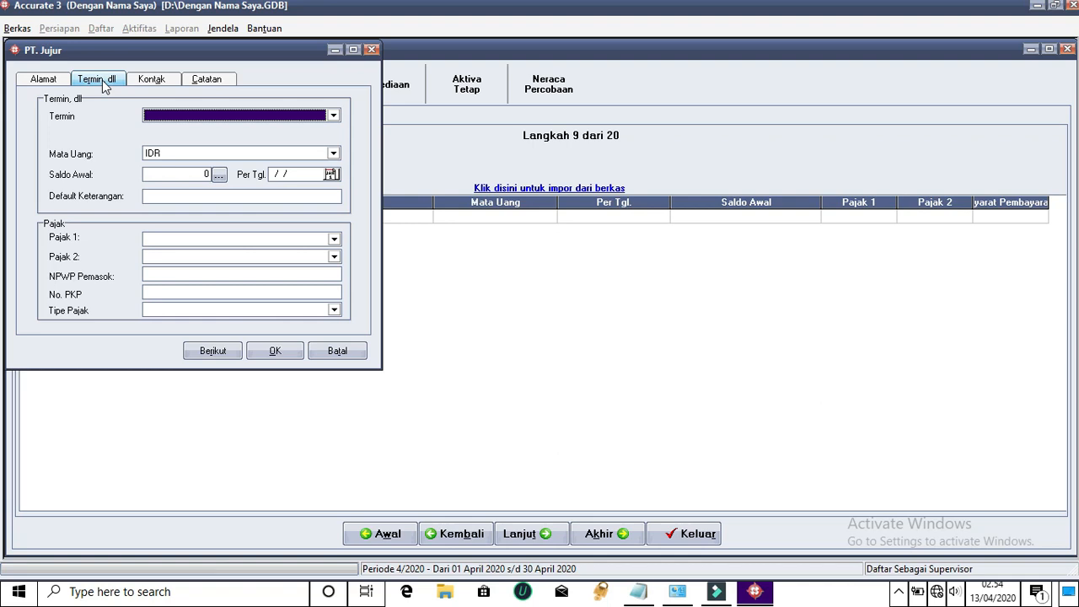
# Set 5/10 n/30 terms and a 28800000 opening balance dated 01/01/2018
pyautogui.click(334, 116)
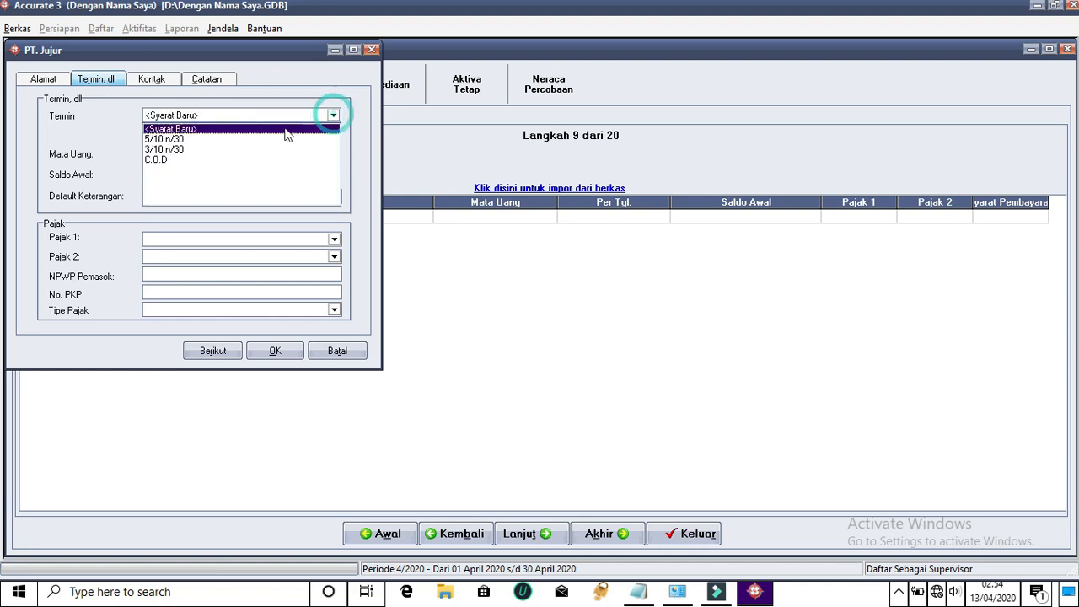
pyautogui.click(173, 138)
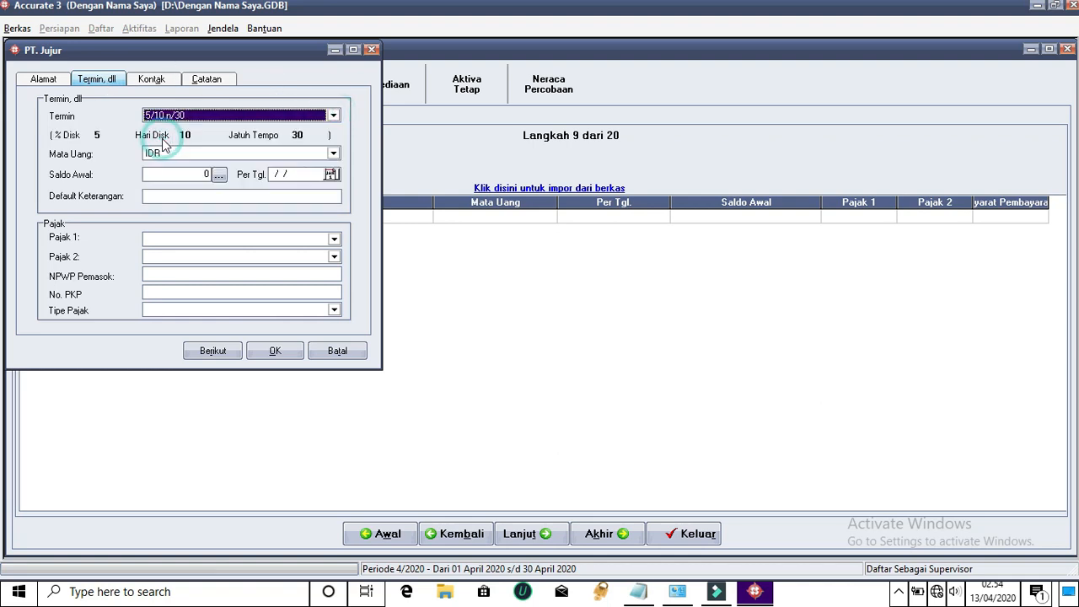
pyautogui.click(206, 174)
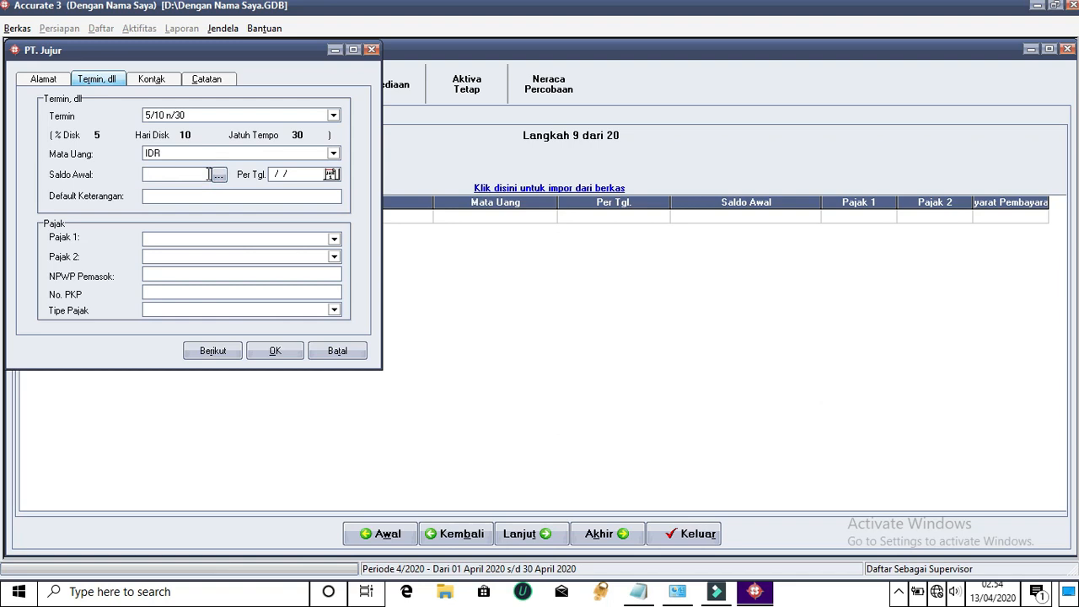
pyautogui.write('28800000')
pyautogui.click(269, 173)
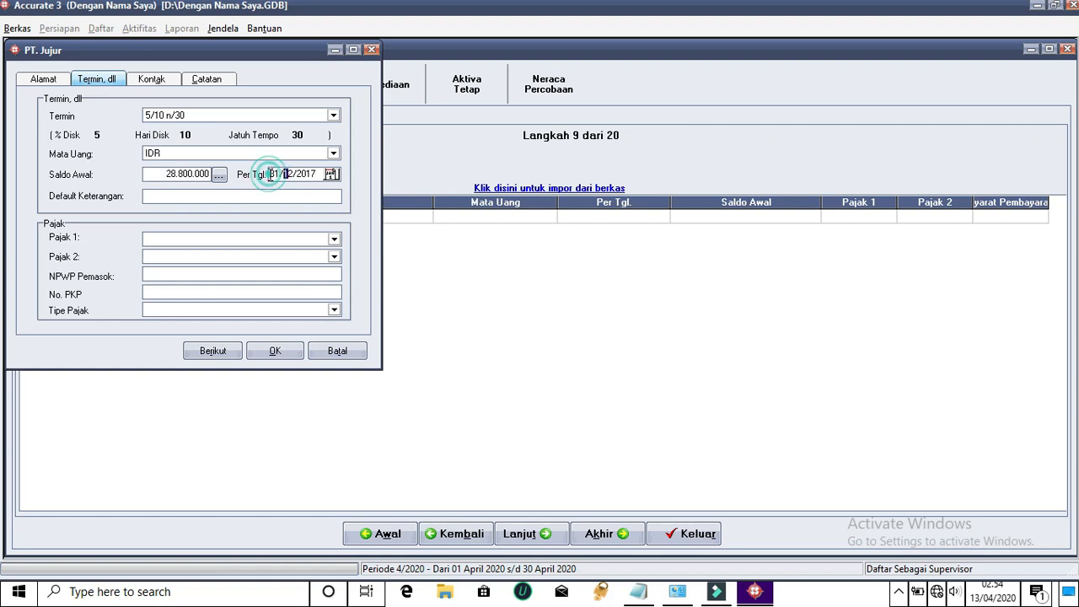
pyautogui.moveTo(323, 173); pyautogui.dragTo(230, 177)
pyautogui.write('01/01/201')
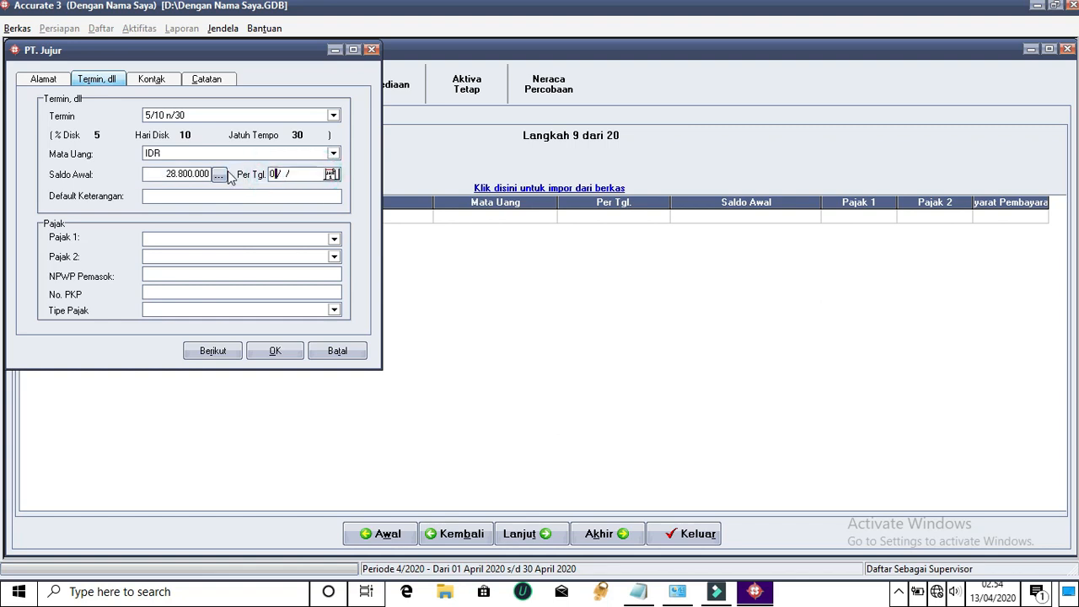
pyautogui.write('8')
# Choose Pajak Pertambahan Nilai as the first tax and save PT. Jujur
pyautogui.click(202, 239)
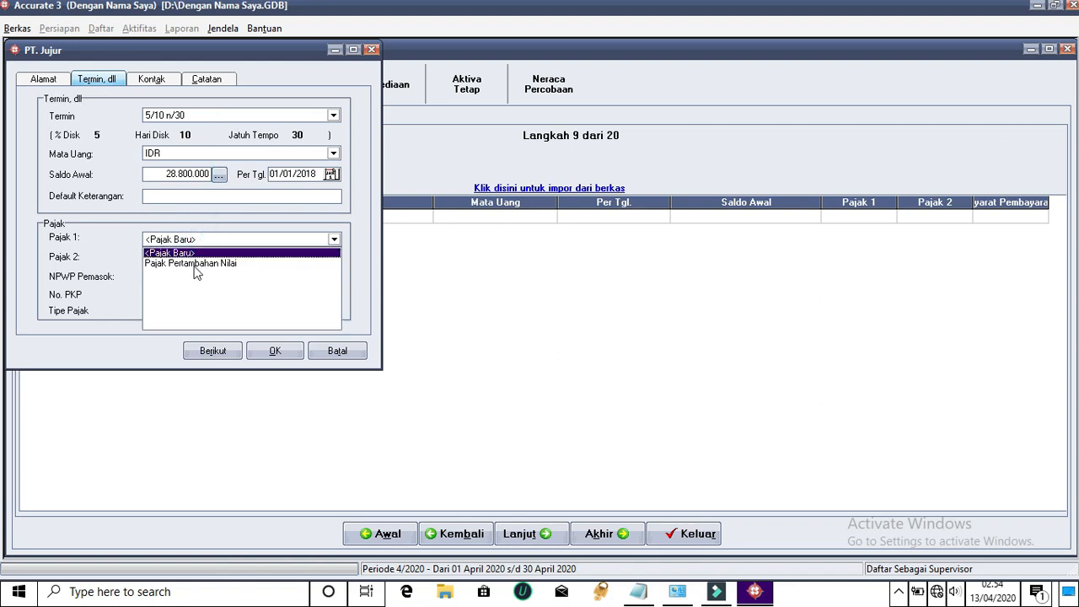
pyautogui.click(194, 263)
pyautogui.click(207, 352)
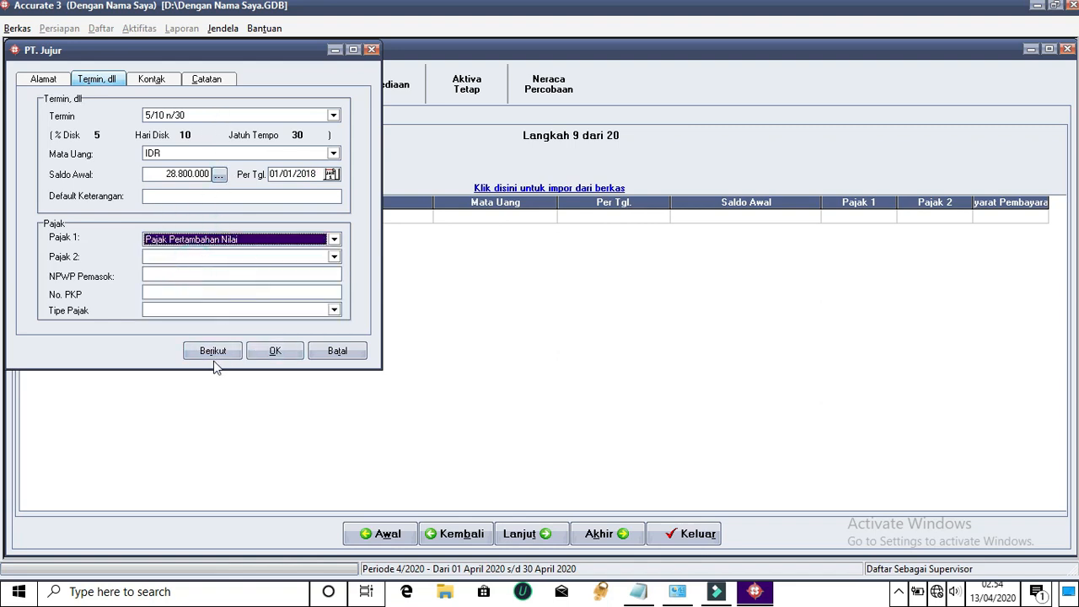
pyautogui.click(135, 81)
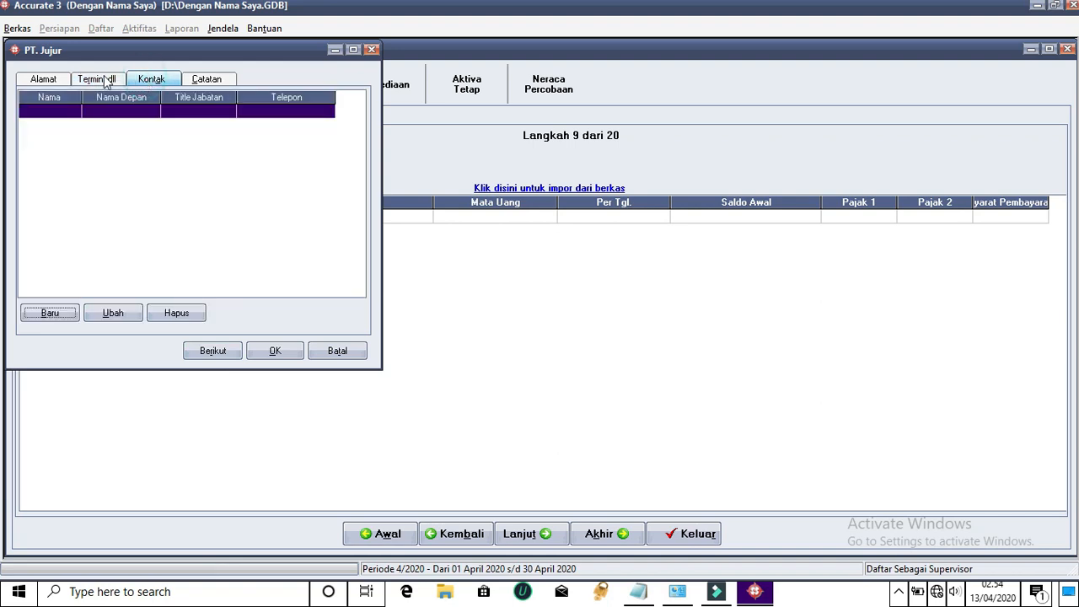
pyautogui.click(106, 80)
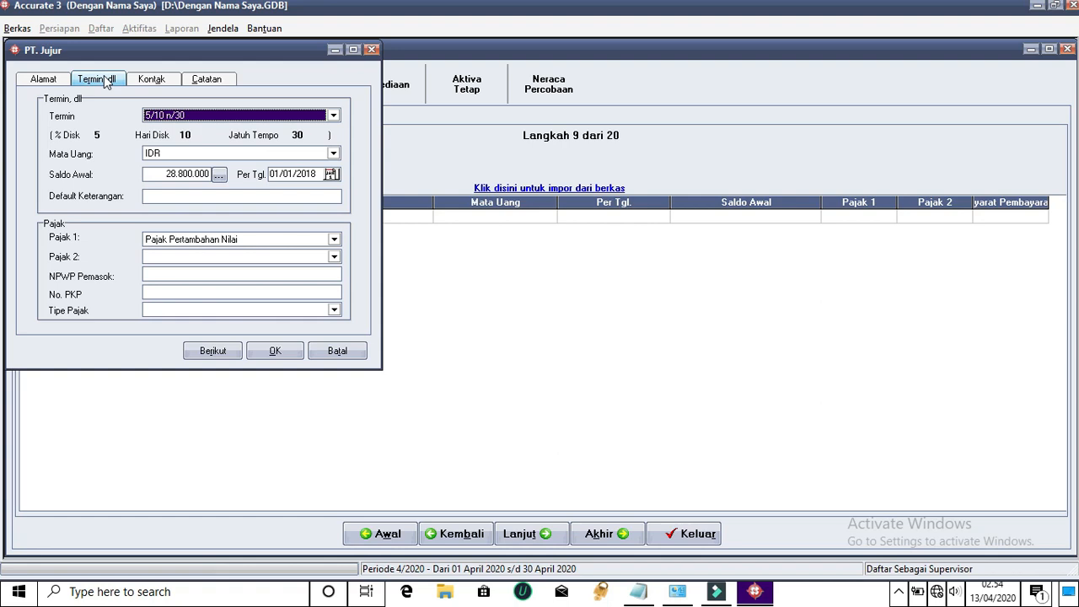
pyautogui.click(212, 351)
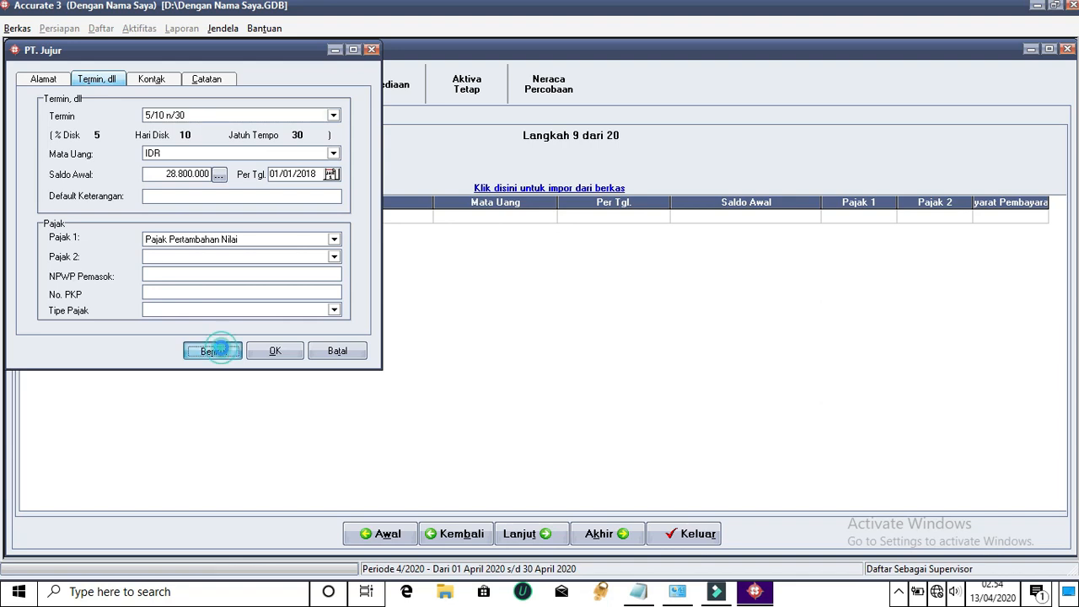
# Enter the name PT Setia and its street address, capitalising the street name
pyautogui.click(140, 143)
pyautogui.write('PYT')
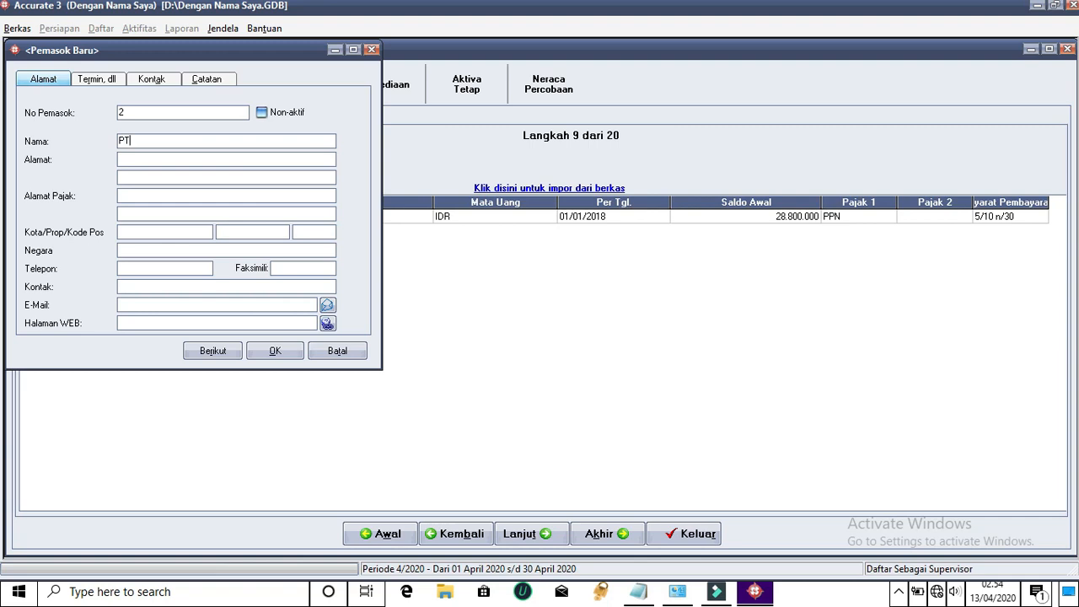
pyautogui.write(' Setia')
pyautogui.click(139, 158)
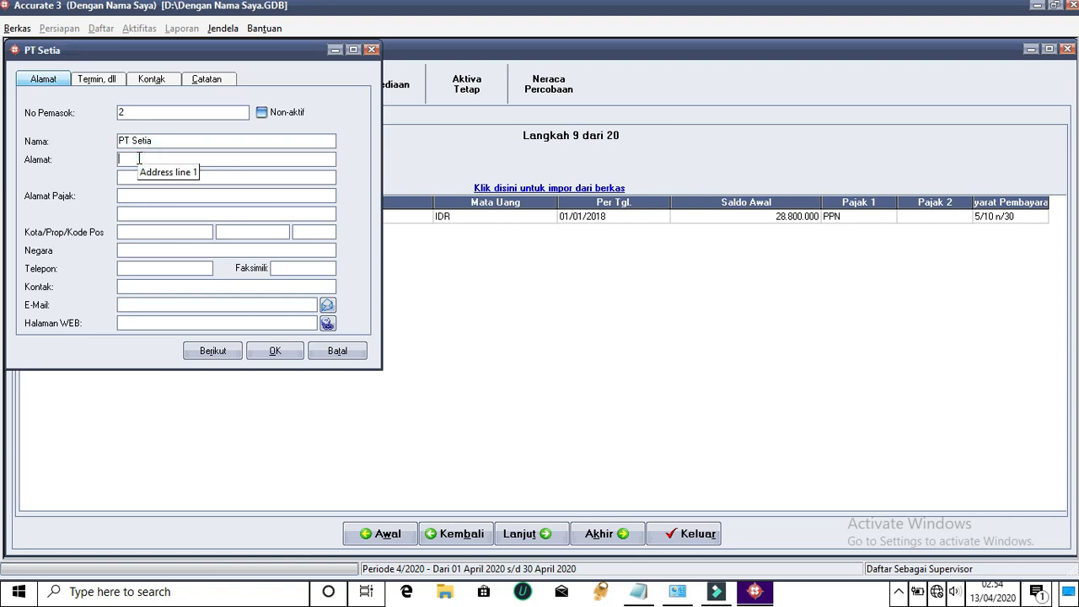
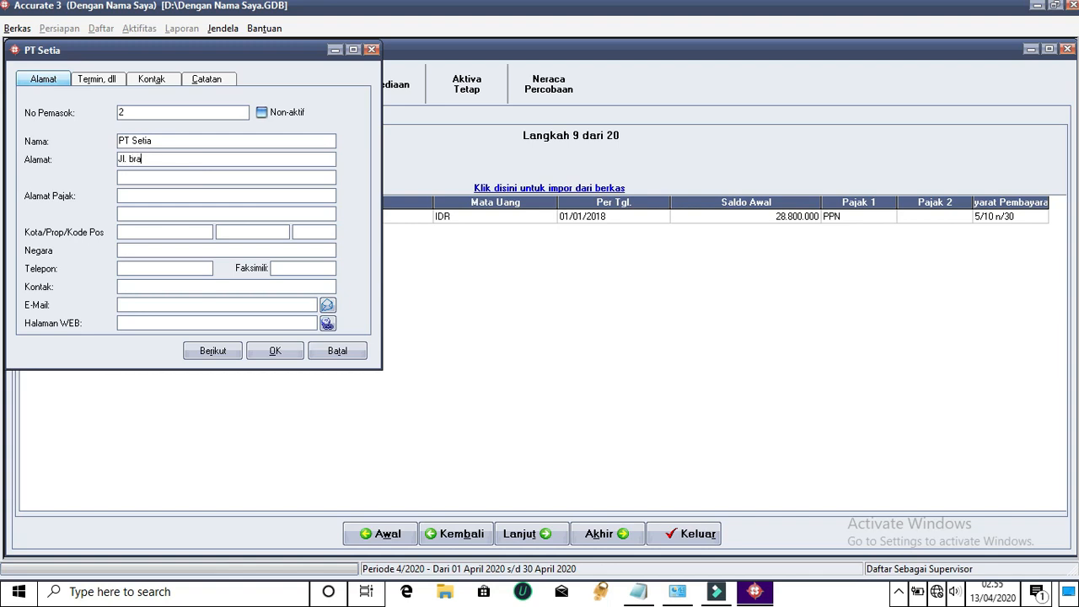
pyautogui.click(133, 160)
pyautogui.press('BackSpace')
pyautogui.write('B')
# Append Lombok Tengah to the address and paste the full address as the tax address
pyautogui.click(165, 198)
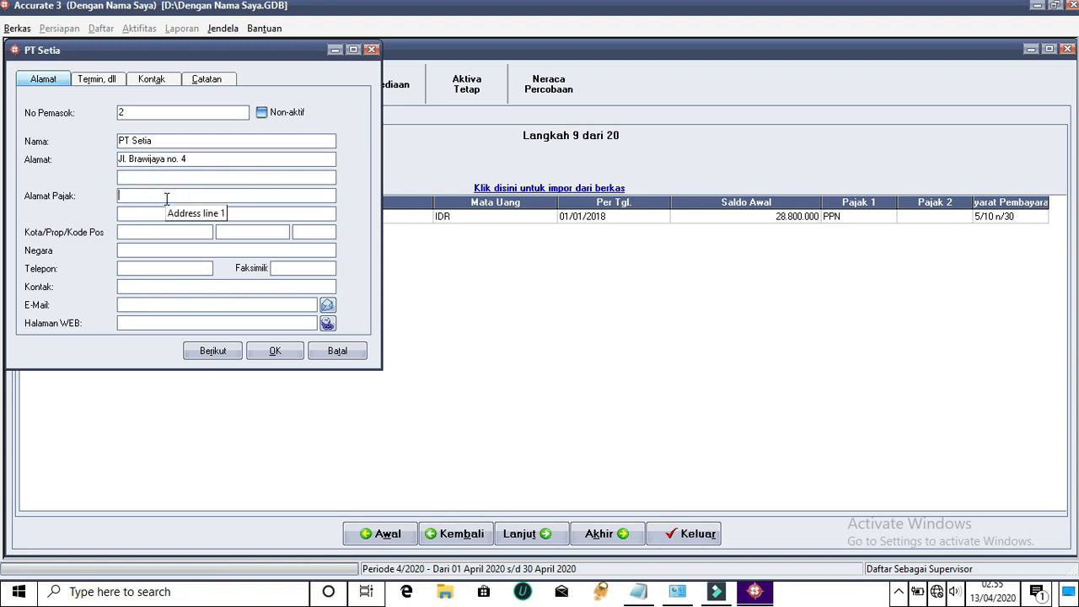
pyautogui.moveTo(214, 159); pyautogui.dragTo(88, 166)
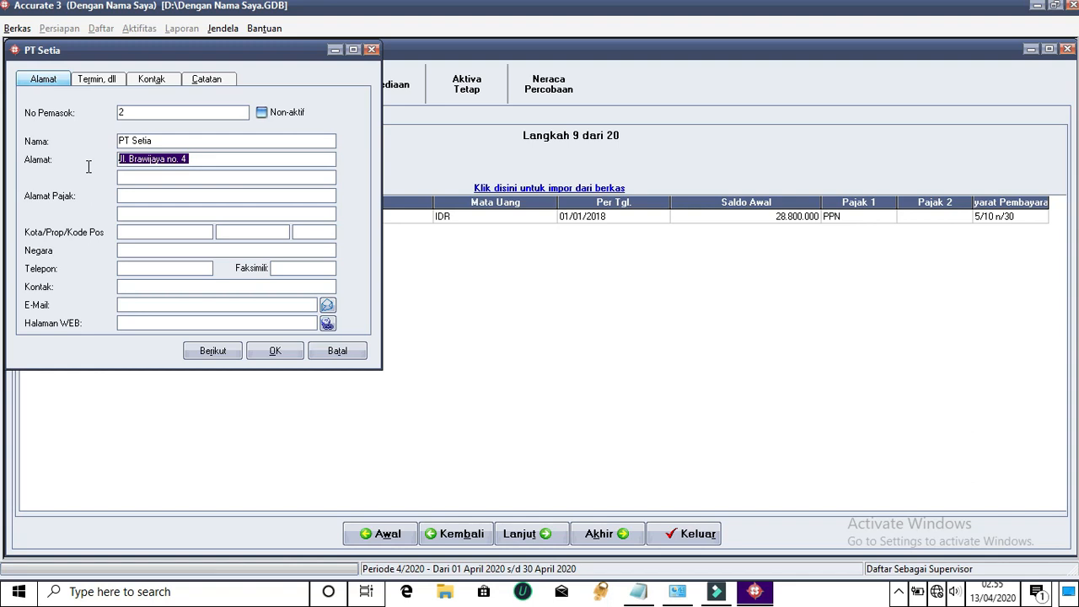
pyautogui.click(238, 158)
pyautogui.write('Lom')
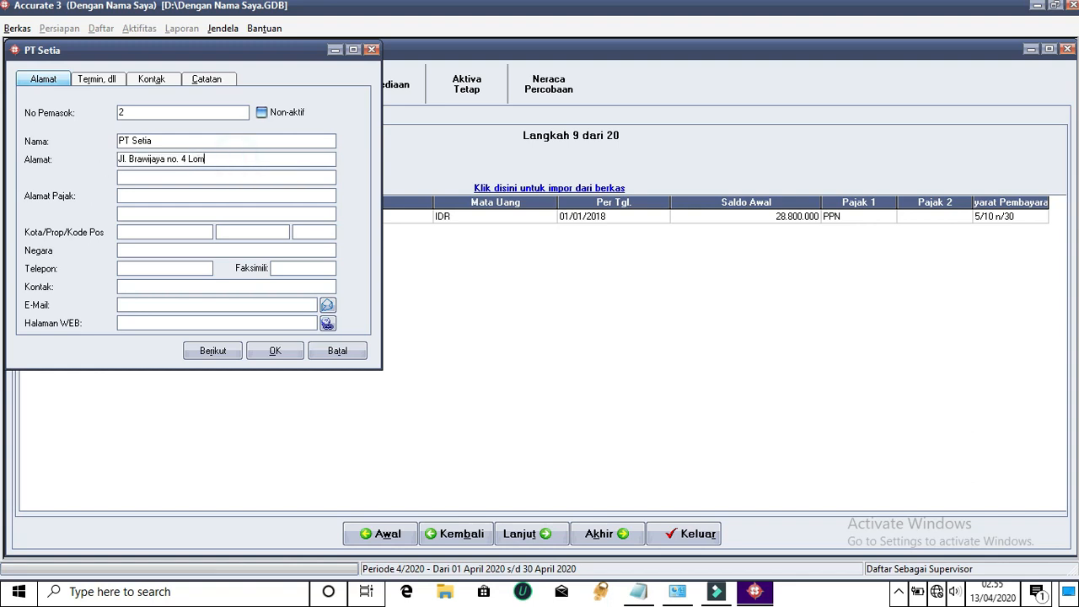
pyautogui.write('bok Tengah')
pyautogui.doubleClick(287, 158)
pyautogui.moveTo(286, 159); pyautogui.dragTo(96, 172)
pyautogui.hotkey('ctrl', 'c')
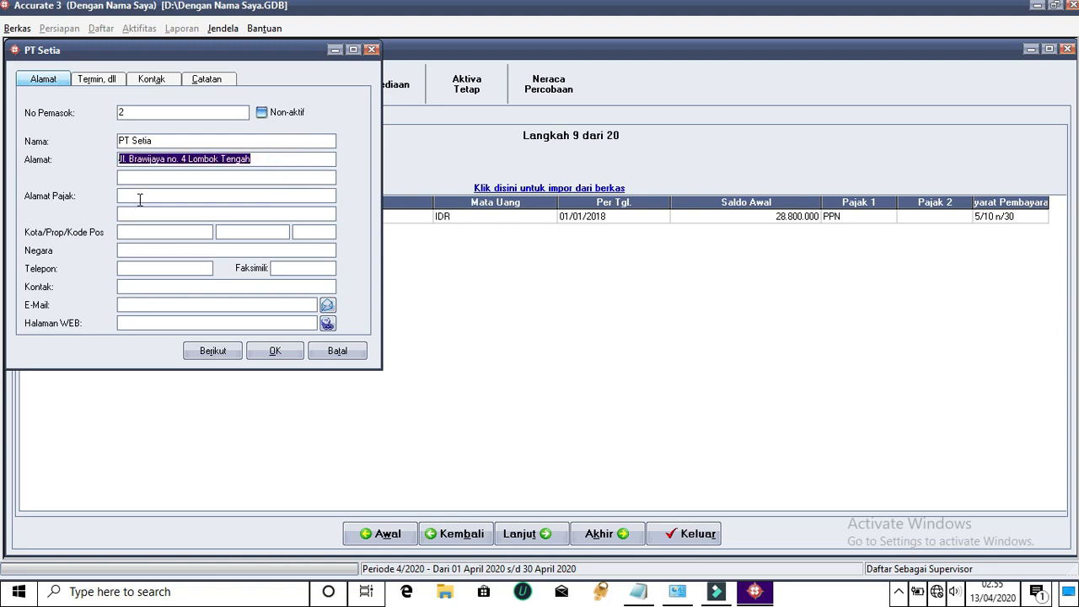
pyautogui.click(139, 196)
pyautogui.hotkey('ctrl', 'v')
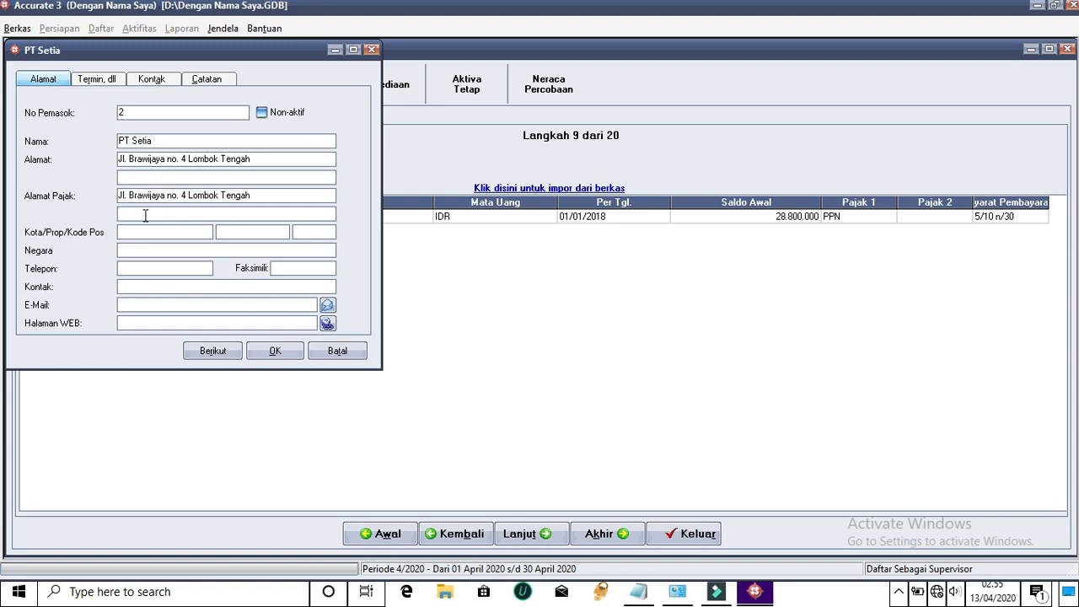
# Enter city Praya, province NTB, postal code 86456 and country Indonesia
pyautogui.click(150, 232)
pyautogui.write('L')
pyautogui.write('raya')
pyautogui.click(249, 229)
pyautogui.write('NTB')
pyautogui.click(315, 232)
pyautogui.write('86456')
pyautogui.click(305, 246)
pyautogui.write('INdonesia')
pyautogui.press('BackSpace')
pyautogui.press('BackSpace')
pyautogui.press('BackSpace')
pyautogui.press('BackSpace')
pyautogui.press('BackSpace')
pyautogui.press('BackSpace')
pyautogui.press('BackSpace')
pyautogui.press('BackSpace')
pyautogui.write('ndonesia')
pyautogui.click(196, 268)
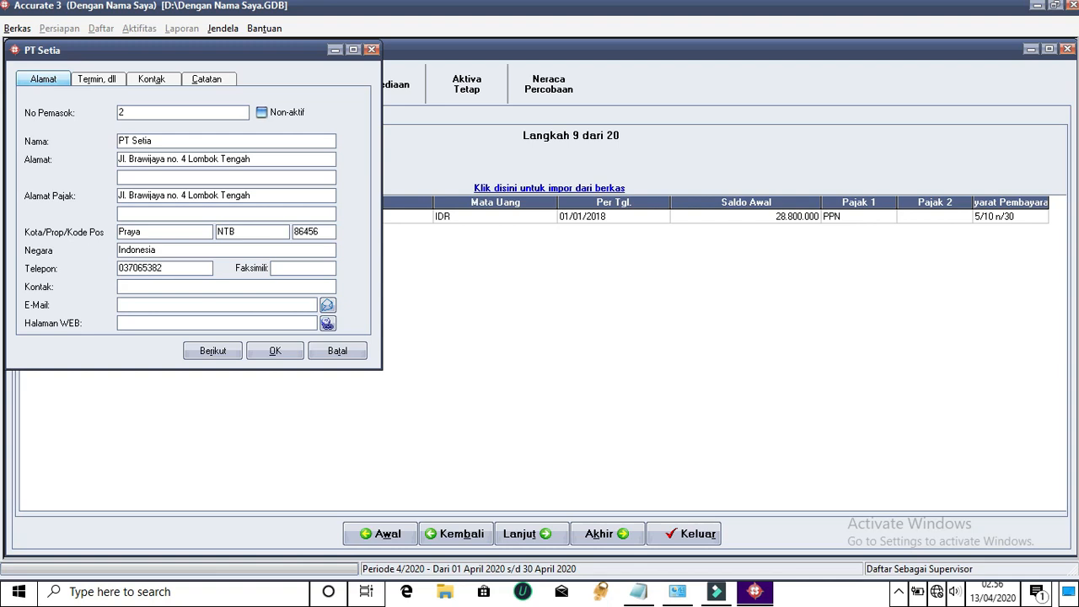
pyautogui.moveTo(180, 268); pyautogui.dragTo(101, 270)
pyautogui.hotkey('ctrl', 'c')
pyautogui.click(306, 267)
pyautogui.hotkey('ctrl', 'v')
pyautogui.click(291, 286)
pyautogui.hotkey('ctrl', 'v')
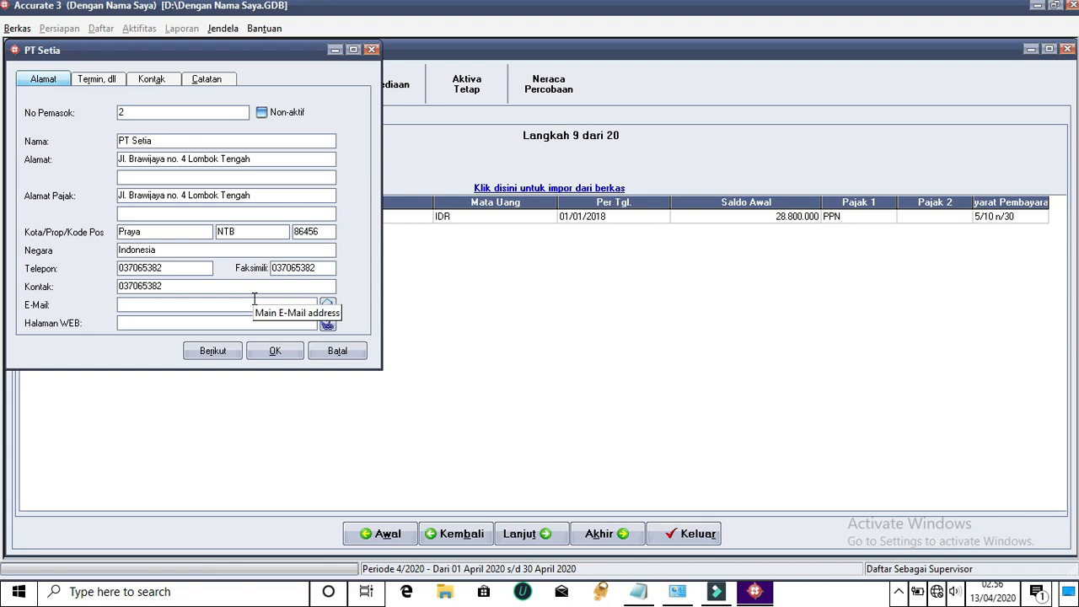
pyautogui.click(253, 305)
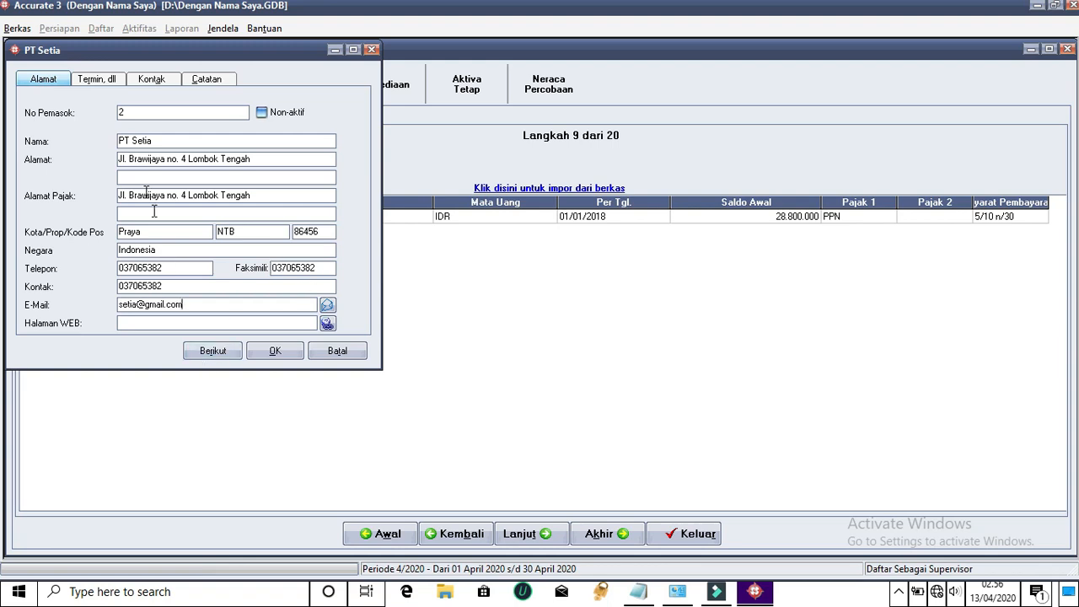
# Set 5/10 n/30 terms and a 19200000 opening balance dated 01/01/2018
pyautogui.click(95, 79)
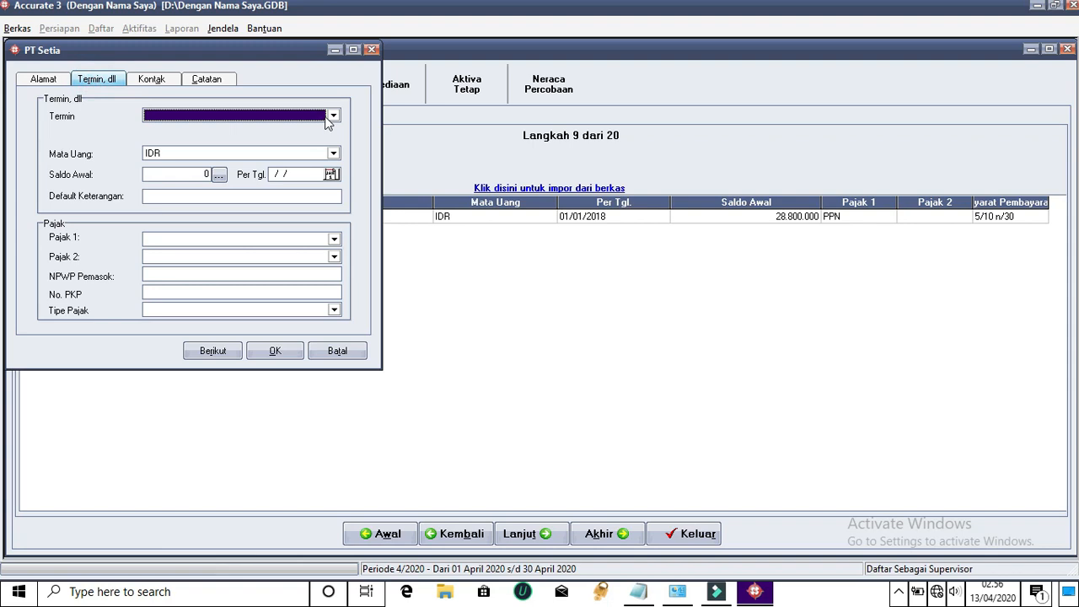
pyautogui.click(333, 116)
pyautogui.click(174, 139)
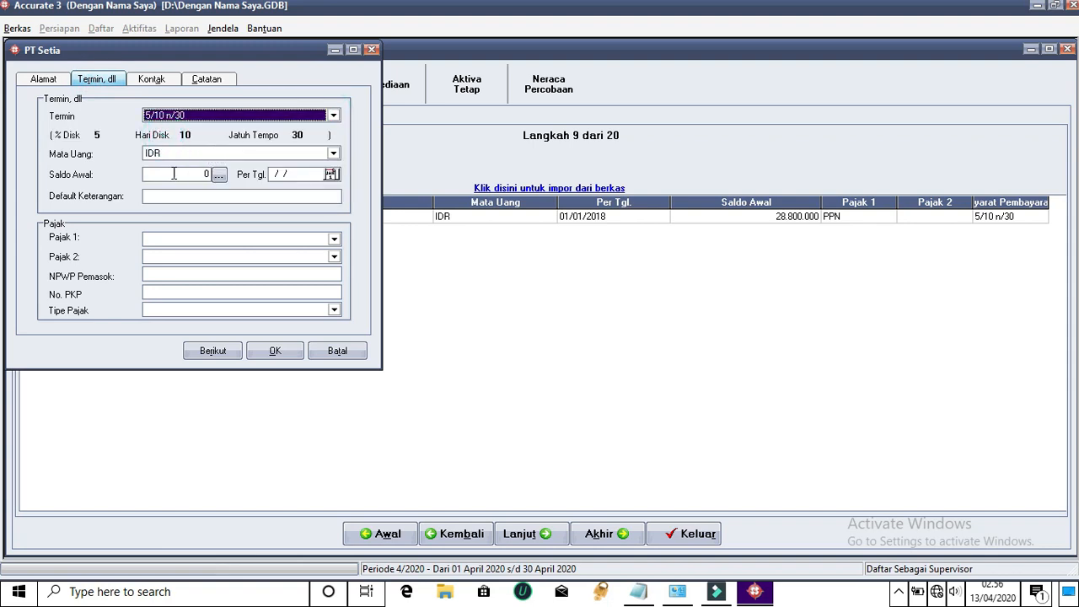
pyautogui.click(207, 175)
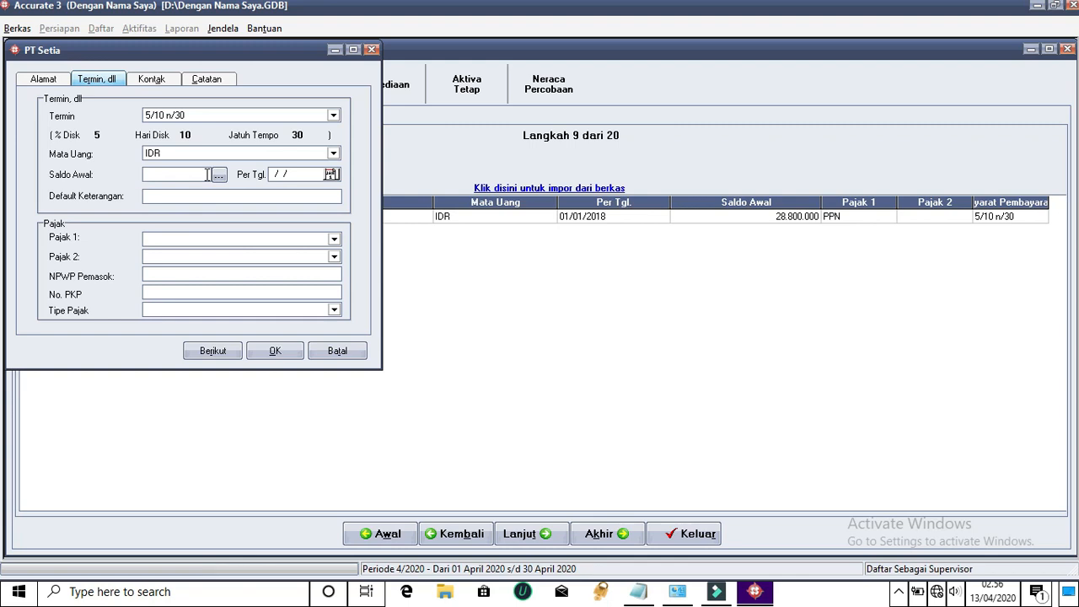
pyautogui.write('19200000')
pyautogui.click(317, 171)
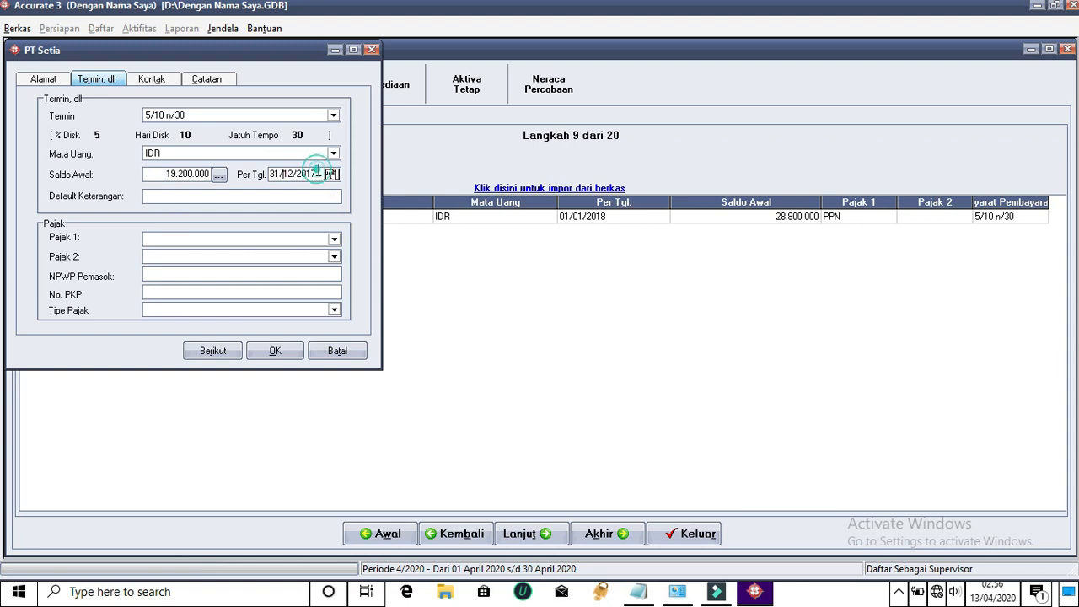
pyautogui.moveTo(271, 175); pyautogui.dragTo(324, 180)
pyautogui.write('01/01/')
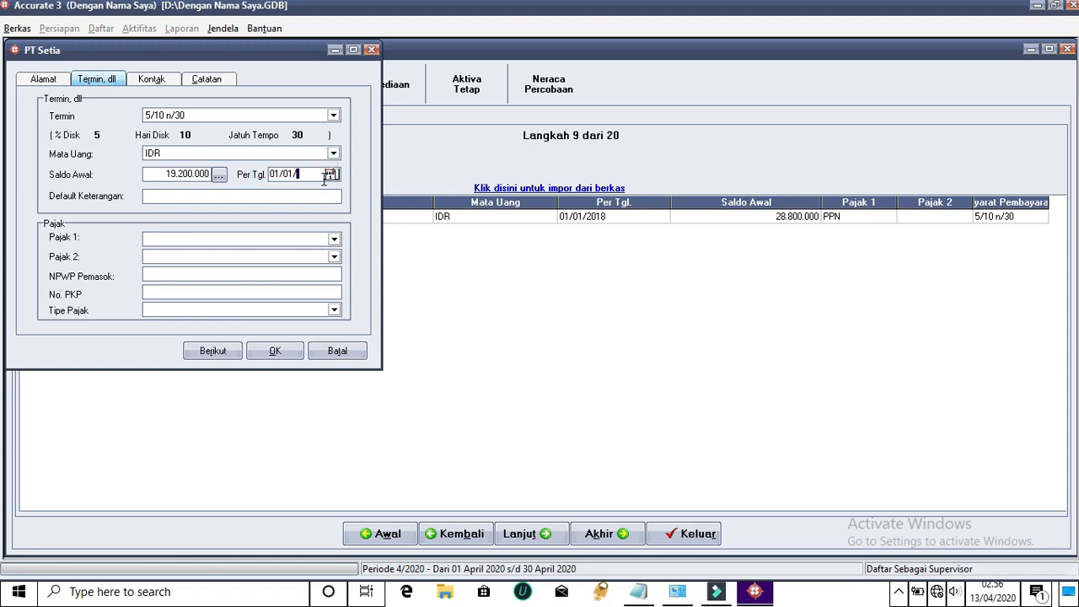
pyautogui.write('2018')
# Choose Pajak Pertambahan Nilai as the first tax and save PT Setia
pyautogui.click(335, 240)
pyautogui.click(202, 264)
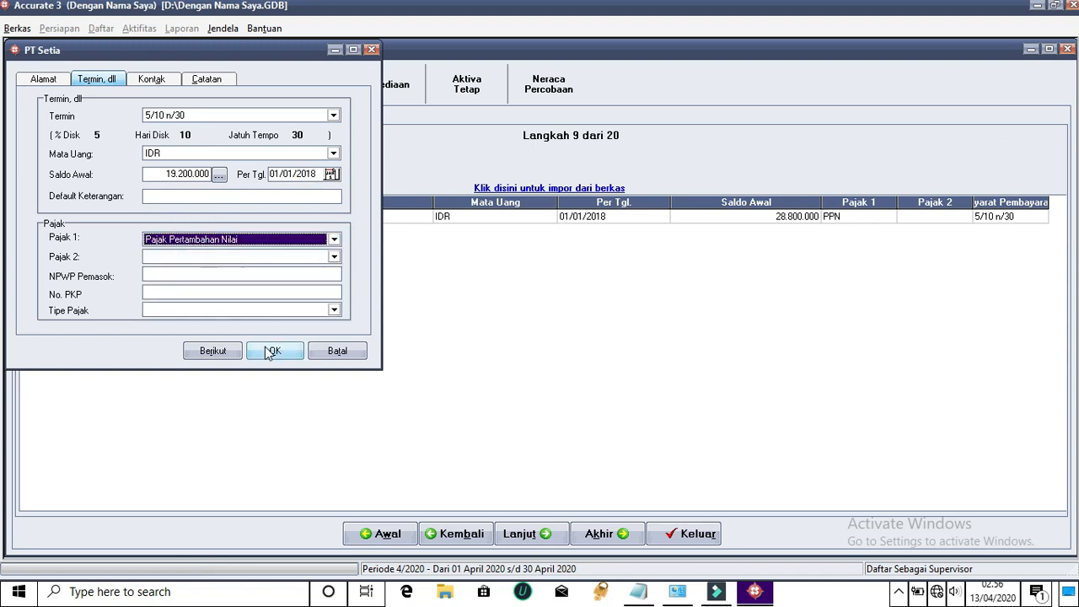
pyautogui.click(221, 353)
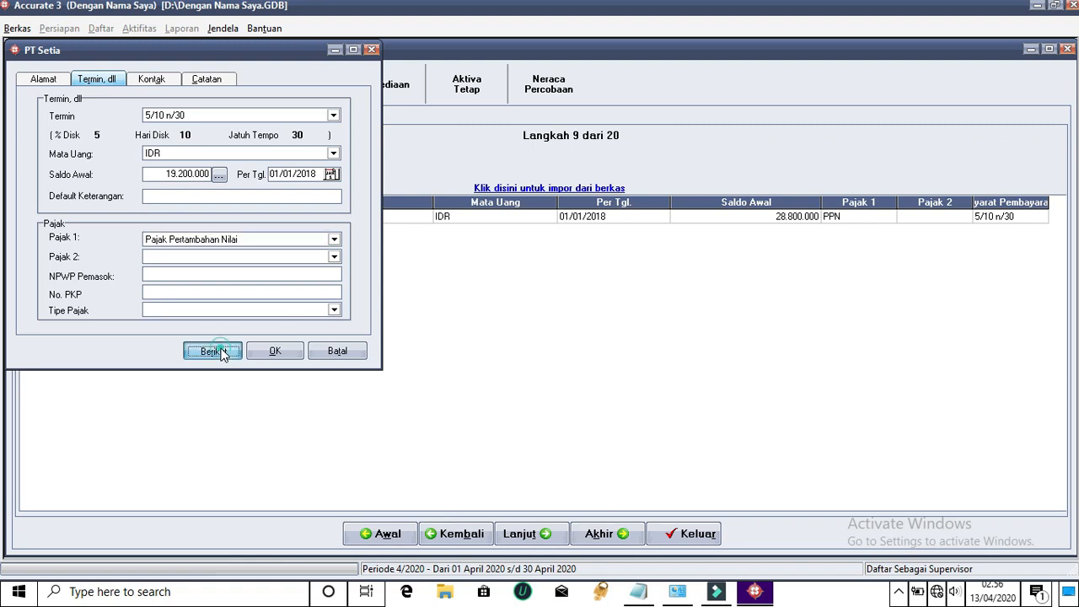
# Enter PT. Selalu's name and street address, copying the address into the tax address
pyautogui.click(140, 142)
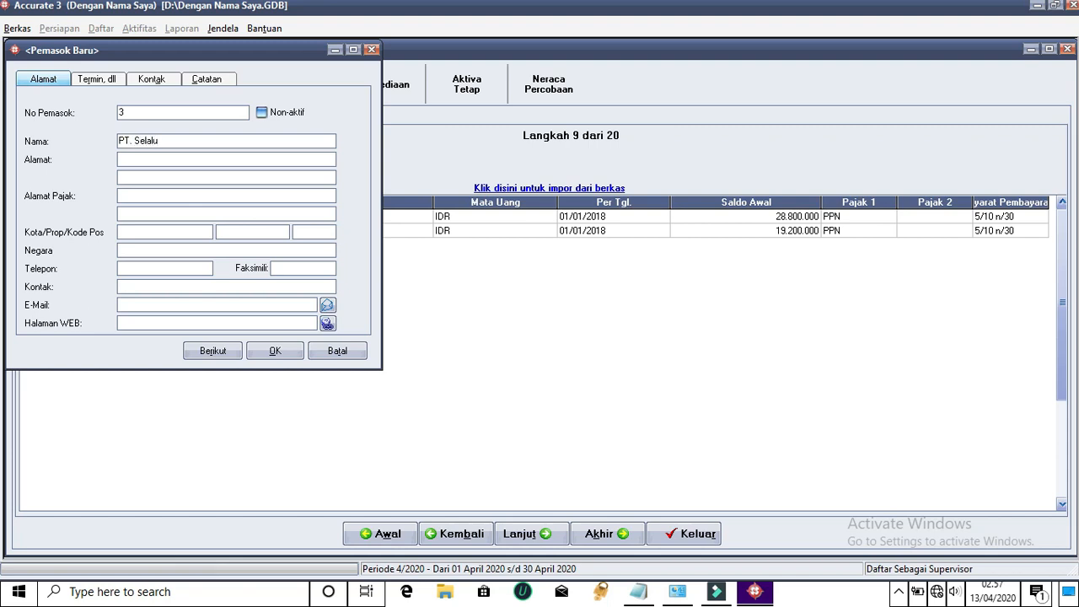
pyautogui.click(129, 158)
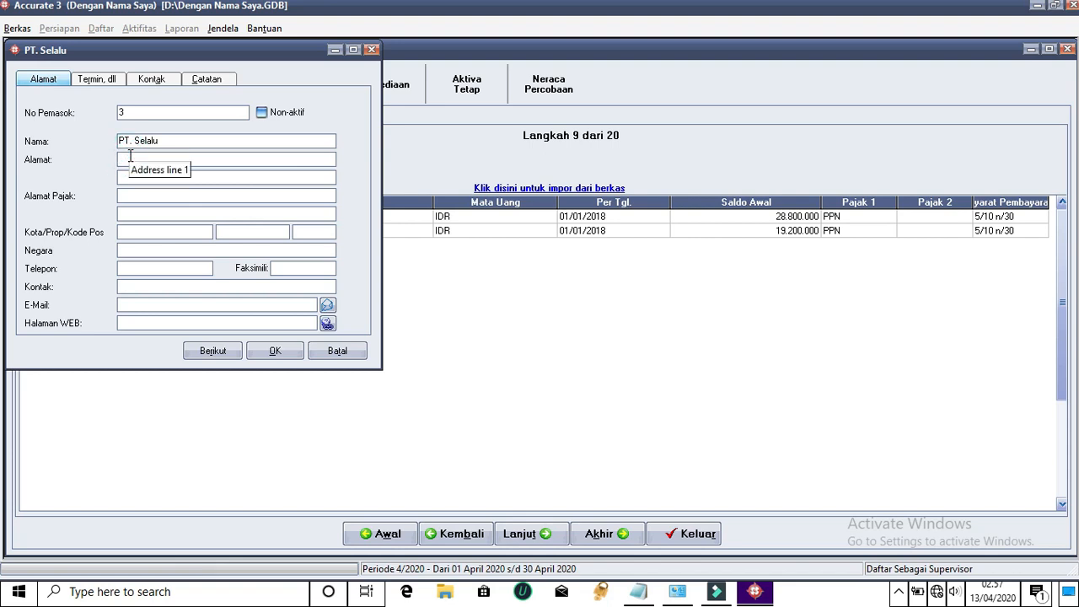
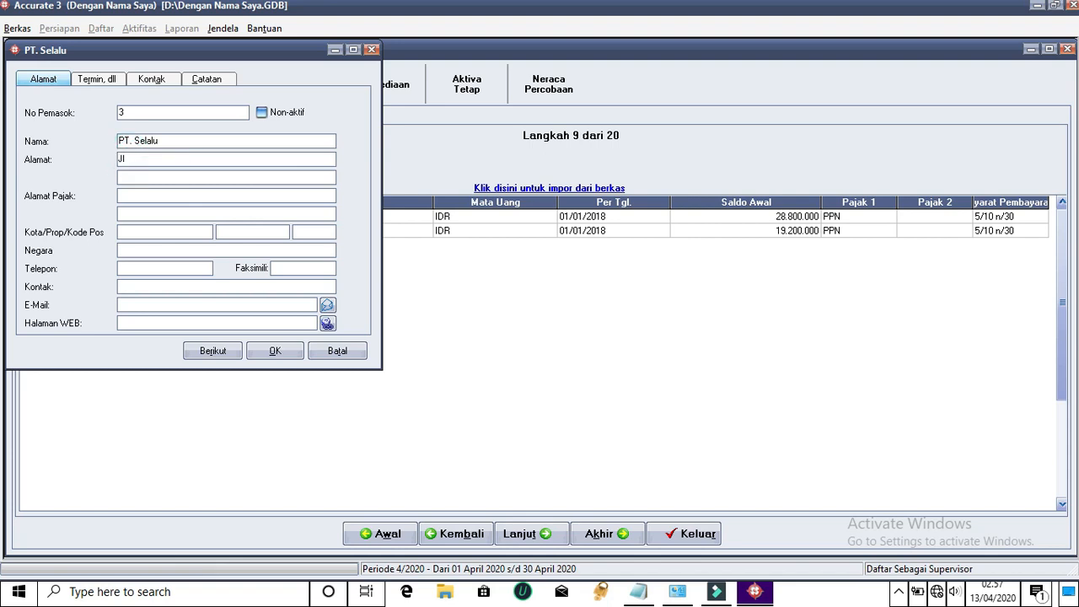
pyautogui.click(118, 159)
pyautogui.moveTo(154, 165); pyautogui.dragTo(265, 176)
pyautogui.hotkey('ctrl', 'c')
pyautogui.click(236, 197)
pyautogui.hotkey('ctrl', 'v')
# Fill in city Lotim, province NTB, postal code 86425 and country Indonesia
pyautogui.click(179, 226)
pyautogui.write('L')
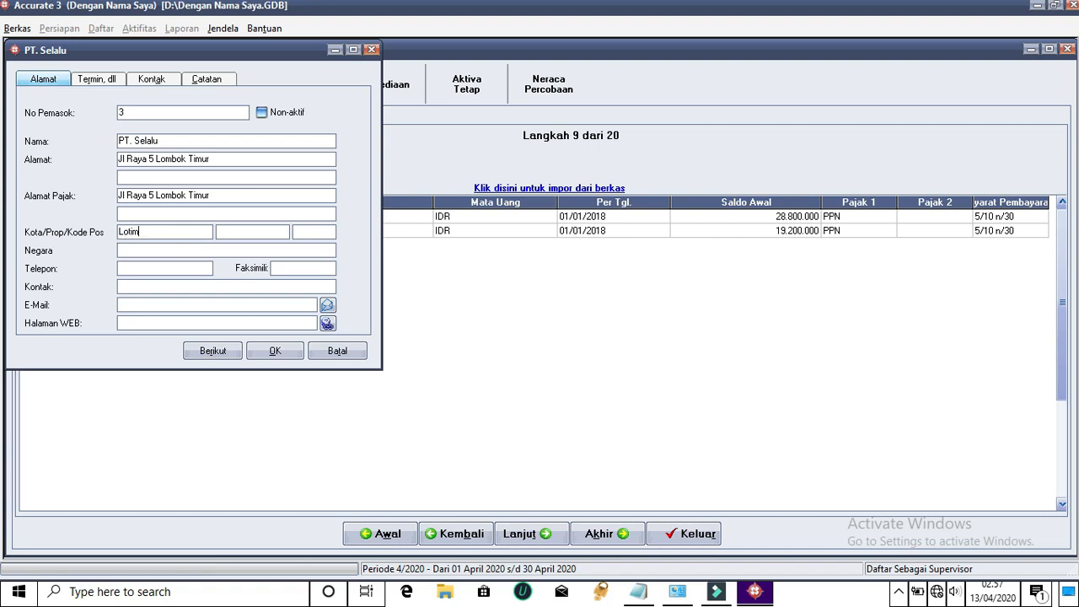
pyautogui.click(227, 233)
pyautogui.write('NTB')
pyautogui.click(318, 227)
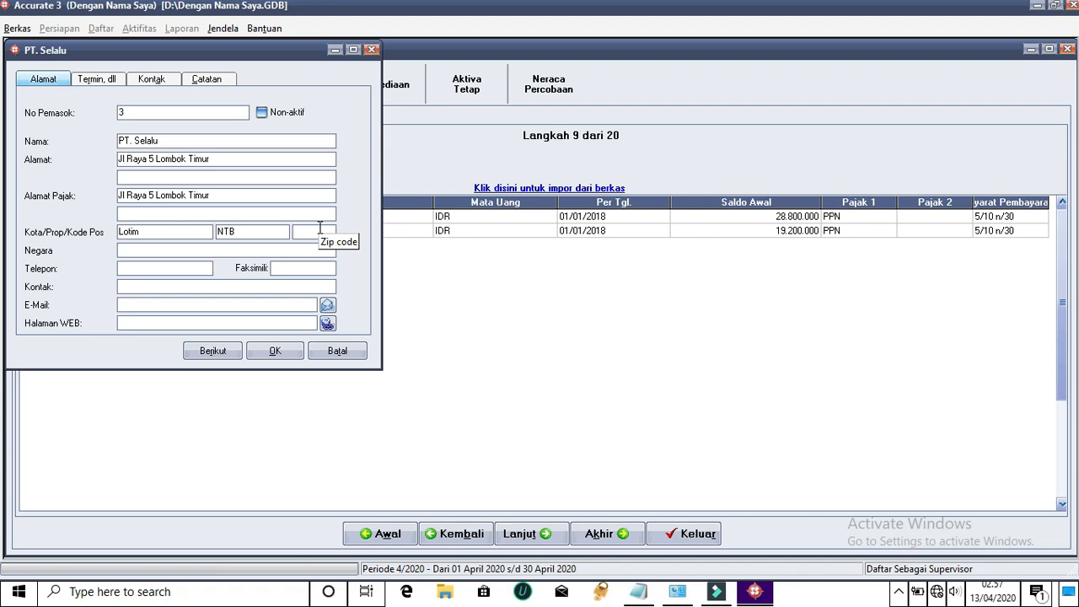
pyautogui.write('86425')
pyautogui.click(303, 250)
pyautogui.write('Indonesia')
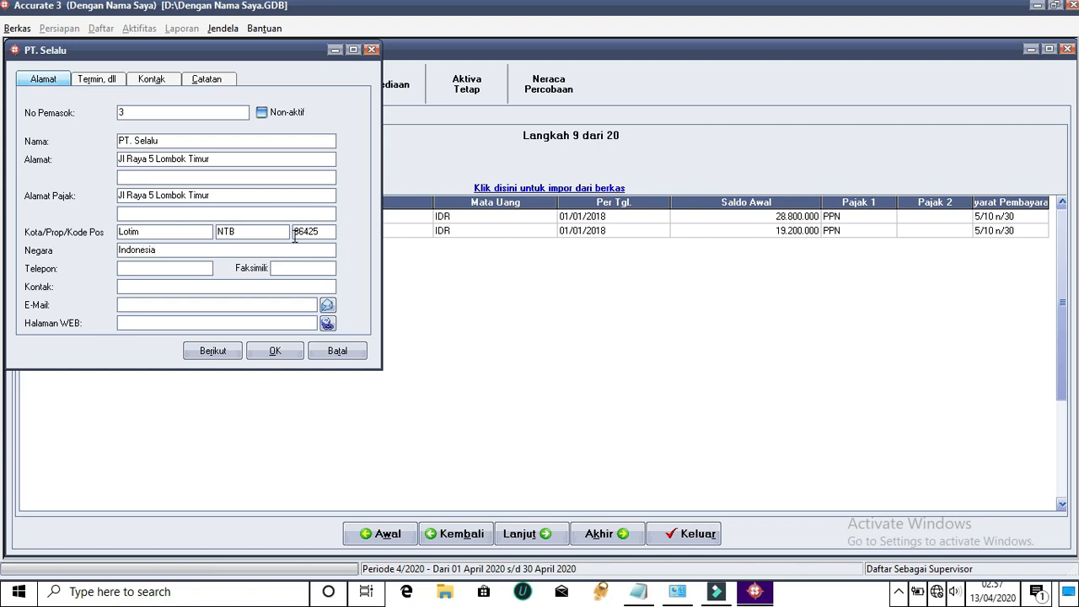
# Enter the phone number, reuse it as fax and contact, and add the e-mail address
pyautogui.click(201, 268)
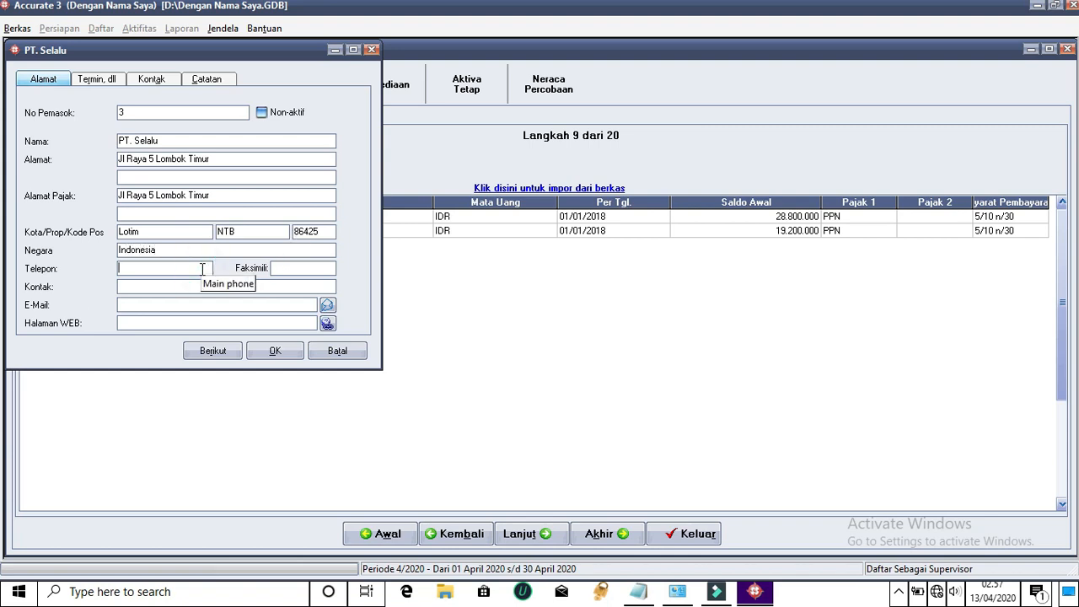
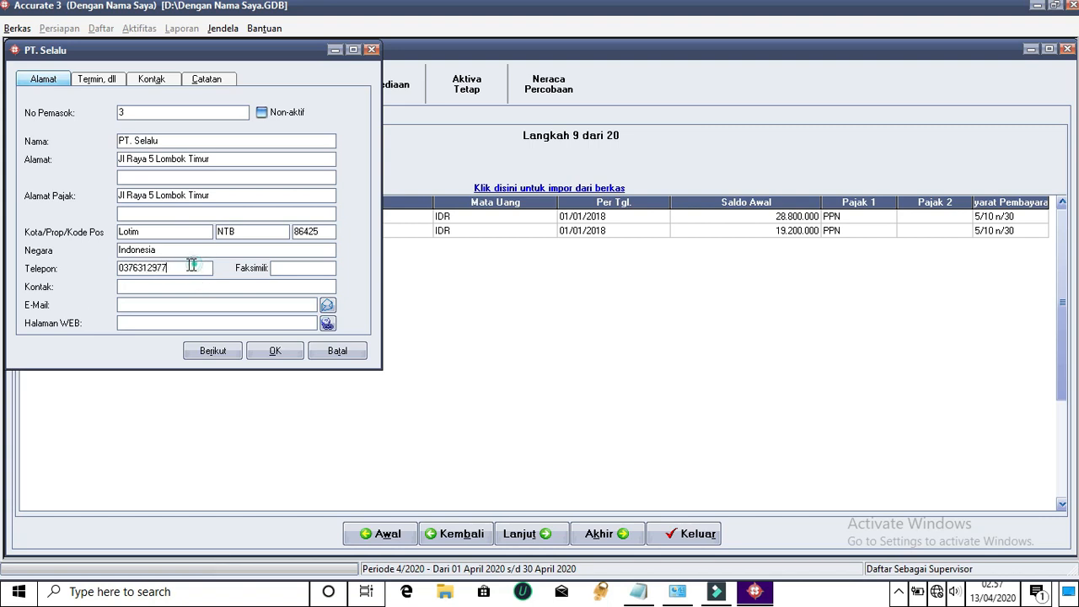
pyautogui.moveTo(193, 267); pyautogui.dragTo(104, 268)
pyautogui.hotkey('ctrl', 'c')
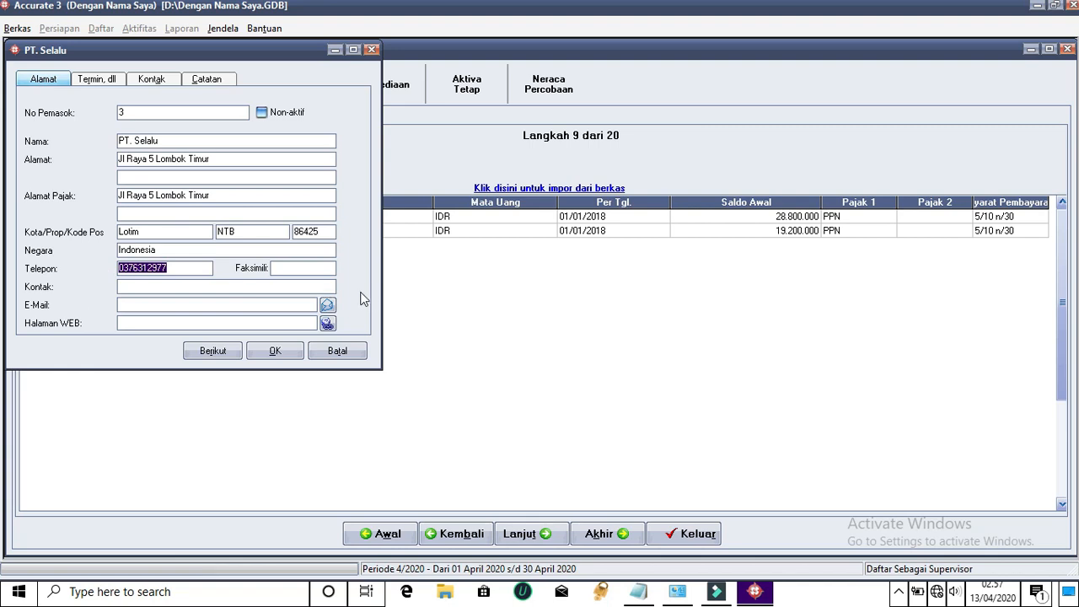
pyautogui.click(279, 267)
pyautogui.hotkey('ctrl', 'v')
pyautogui.click(266, 284)
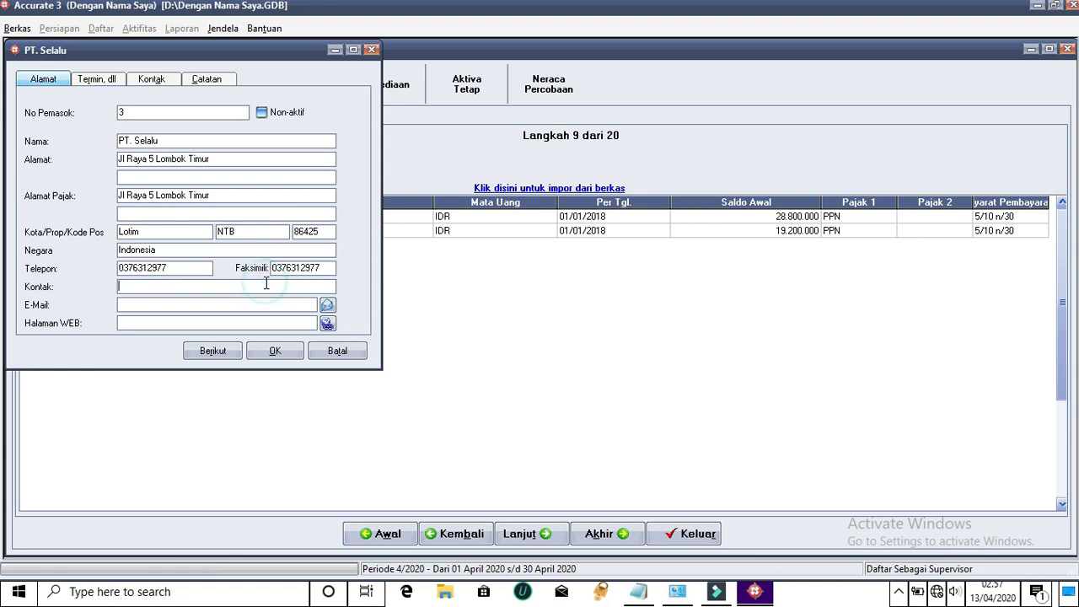
pyautogui.hotkey('ctrl', 'v')
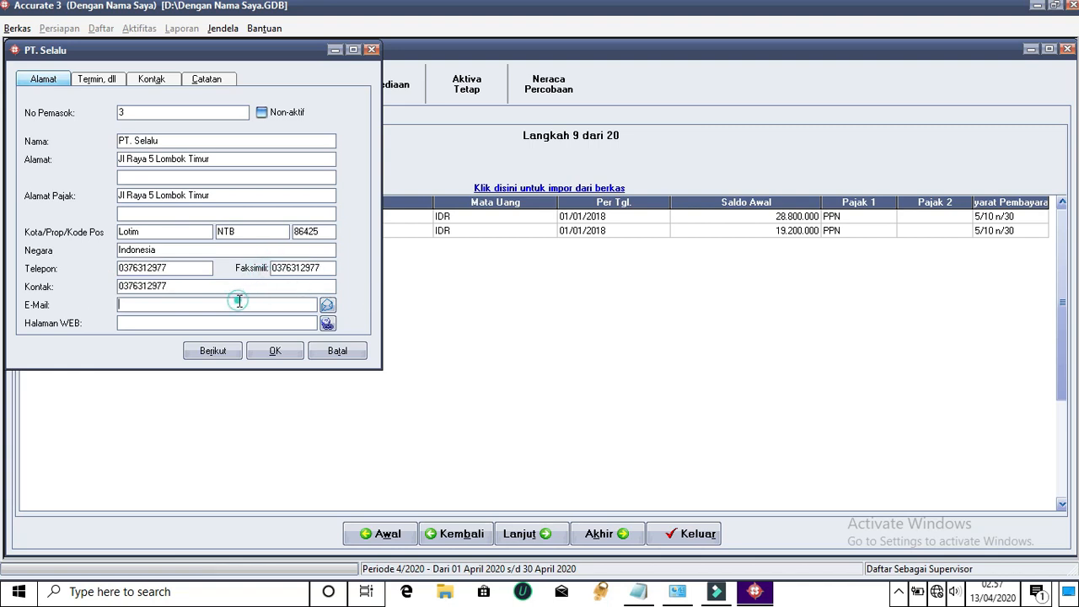
pyautogui.click(174, 305)
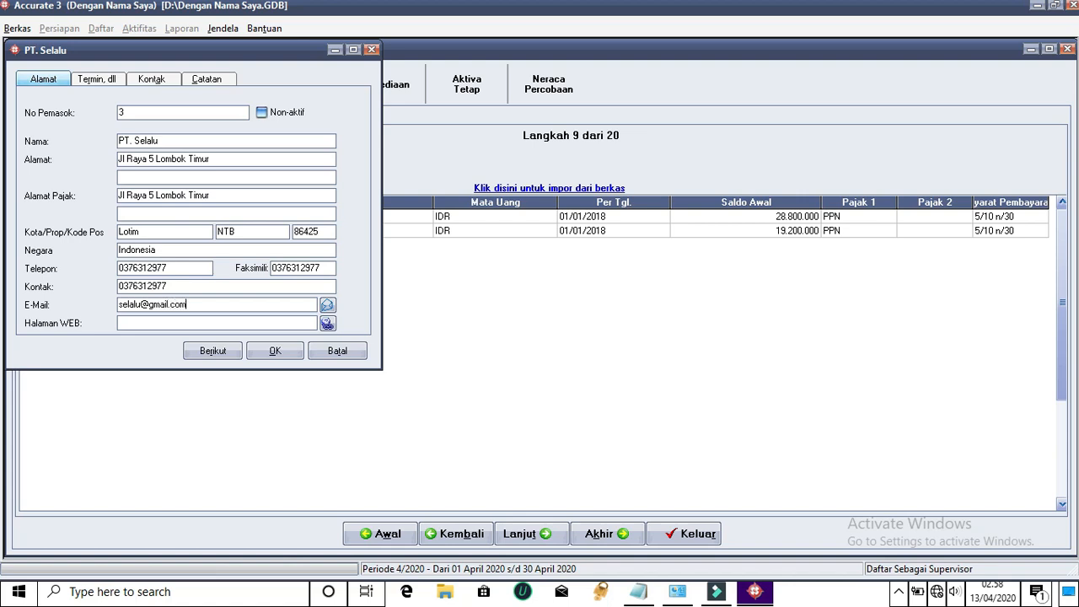
# Set 5/10 n/30 terms and the 42.000.000 opening balance dated 01/01/2018
pyautogui.click(97, 78)
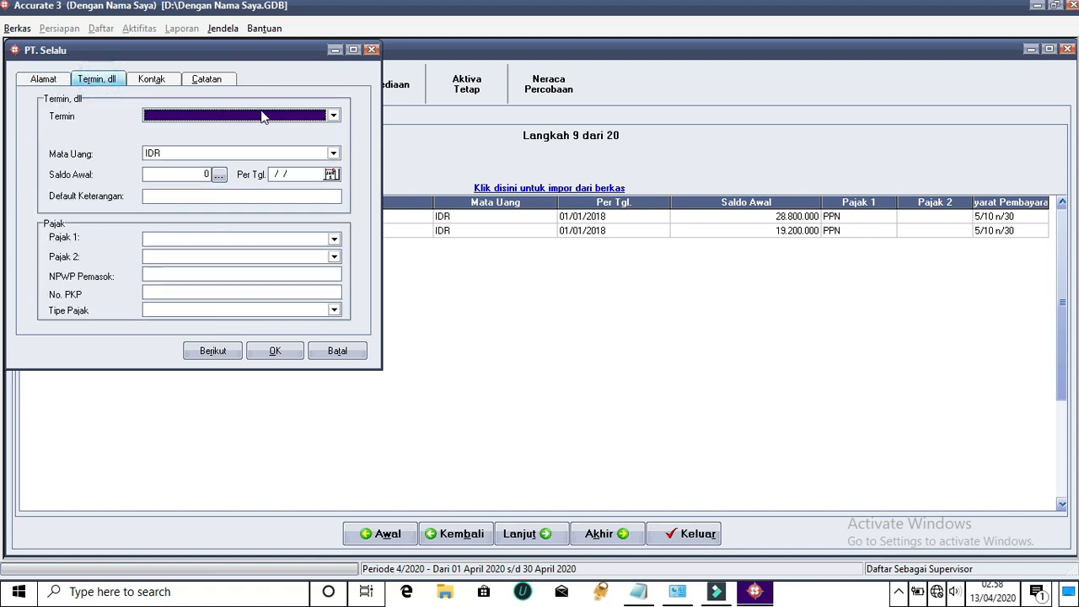
pyautogui.click(332, 118)
pyautogui.click(180, 140)
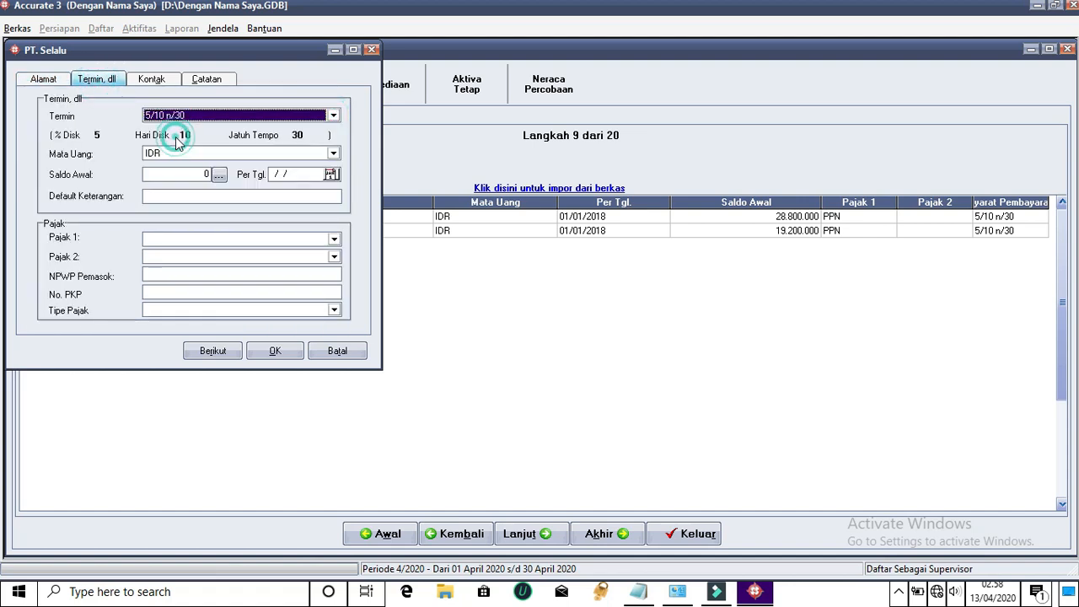
pyautogui.click(202, 175)
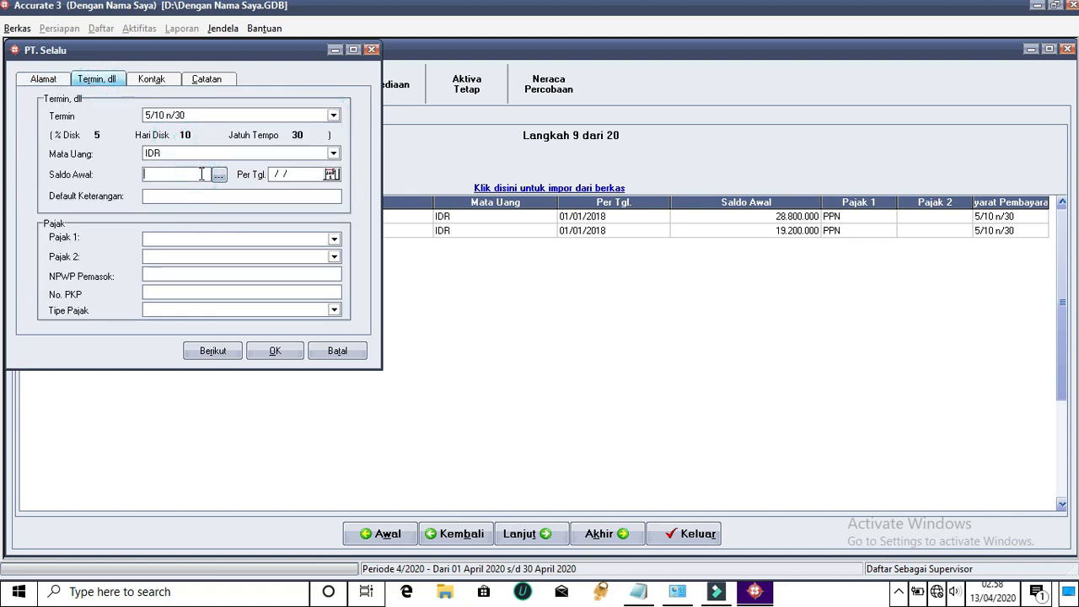
pyautogui.write('42000000')
pyautogui.click(331, 174)
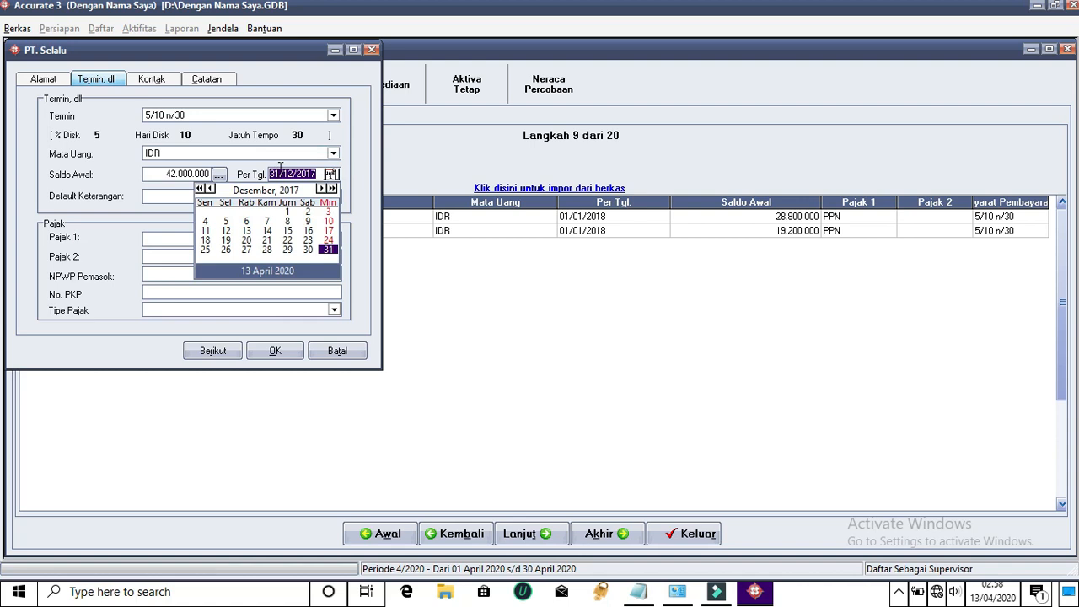
pyautogui.click(311, 174)
pyautogui.moveTo(317, 174); pyautogui.dragTo(248, 168)
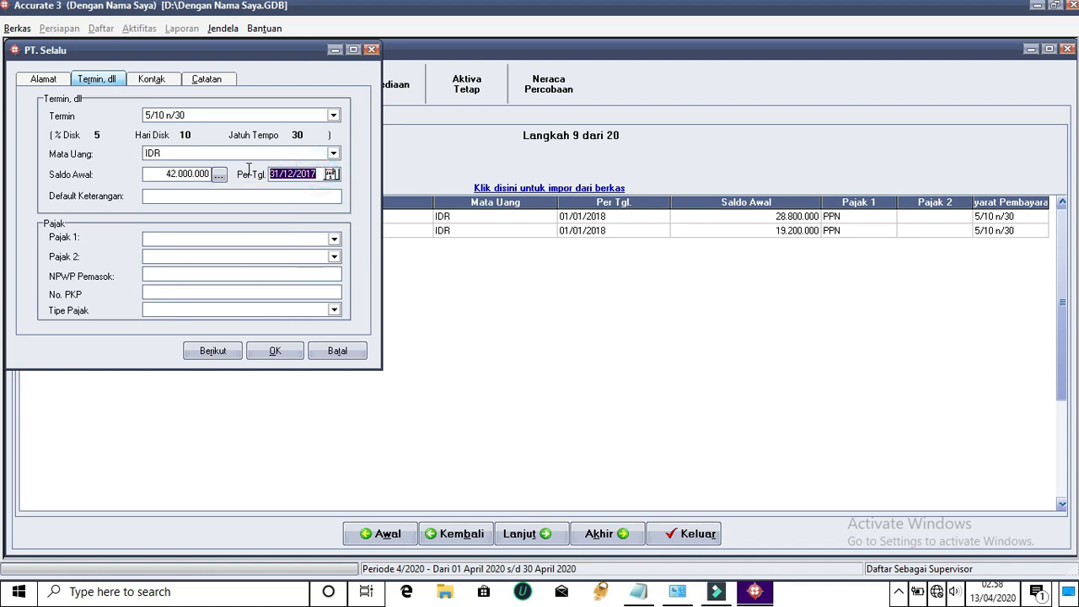
pyautogui.write('01/01/18')
# Choose Pajak Pertambahan Nilai as the first tax and save PT. Selalu
pyautogui.click(334, 239)
pyautogui.click(221, 264)
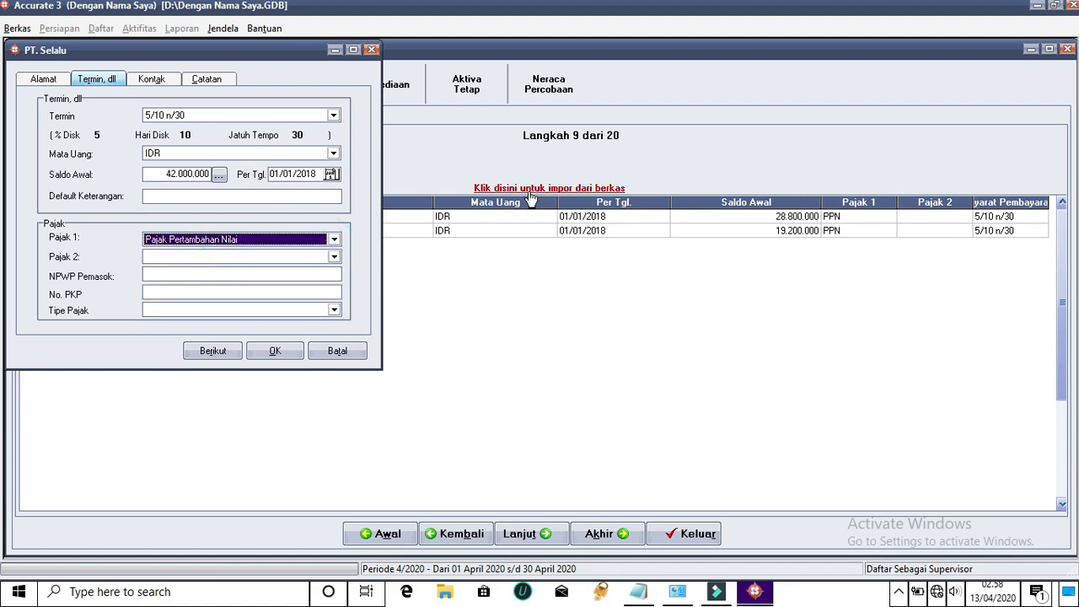
pyautogui.click(276, 352)
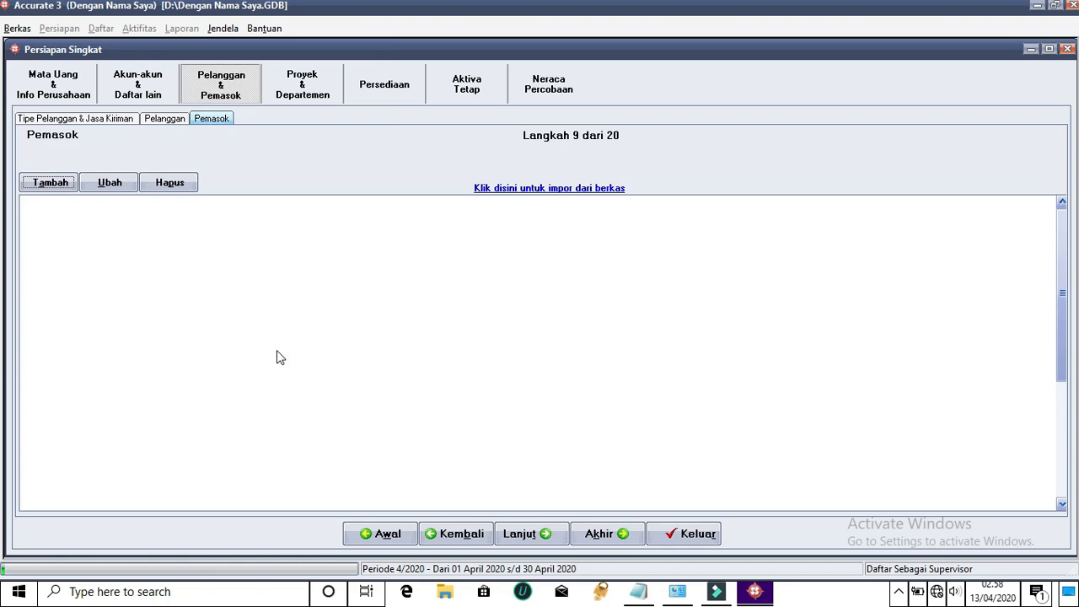
# Review the PT. Selalu and PT. Jujur rows in the supplier list
pyautogui.click(145, 245)
pyautogui.click(171, 217)
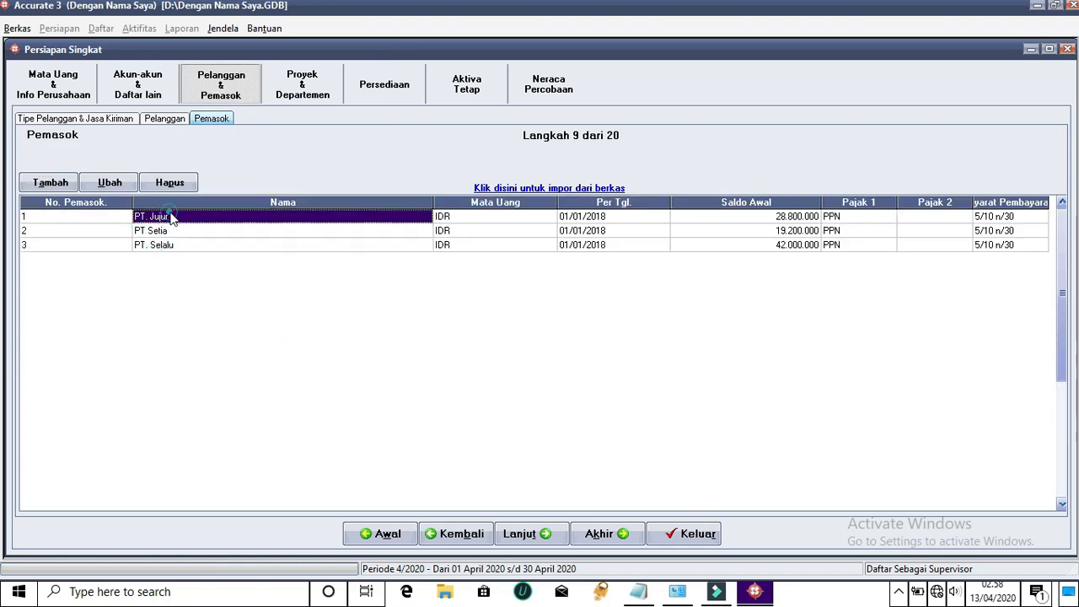
pyautogui.click(257, 246)
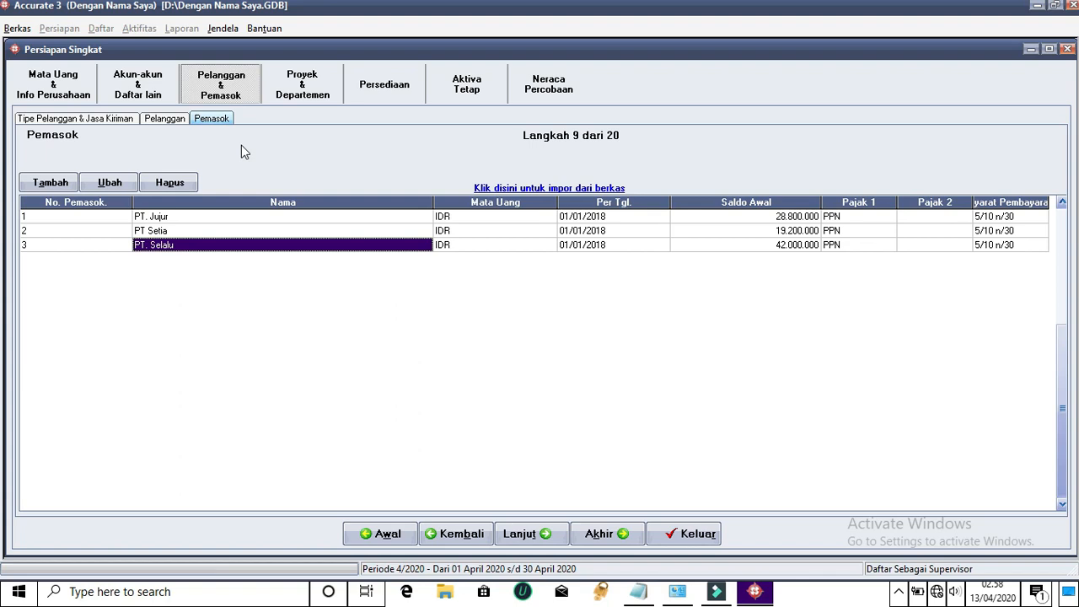
# Move past Proyek & Departemen into Persediaan and show the Akun Def. Barang page
pyautogui.click(302, 89)
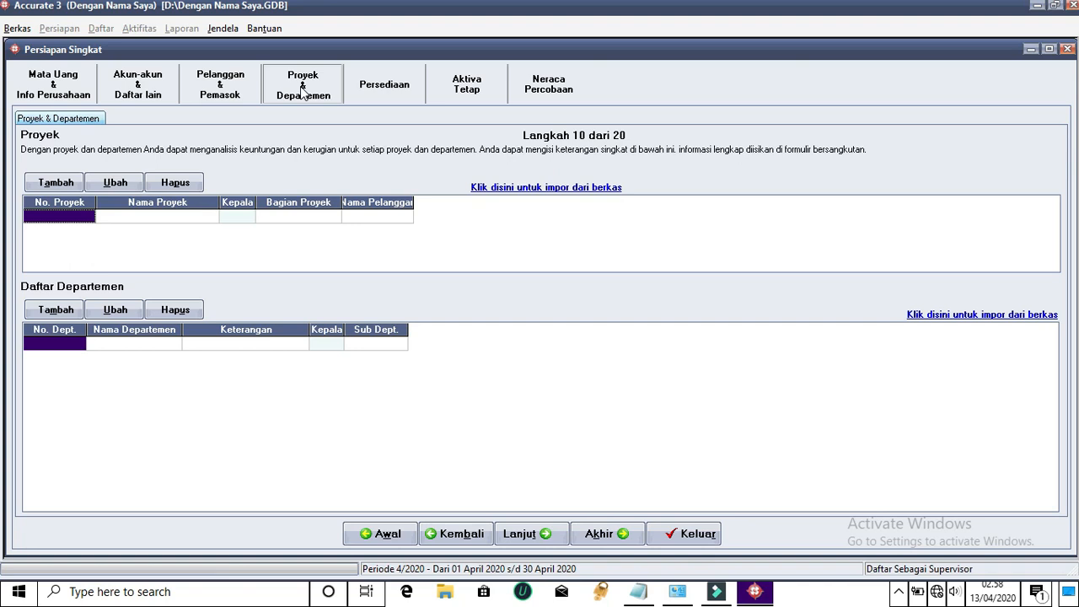
pyautogui.click(376, 87)
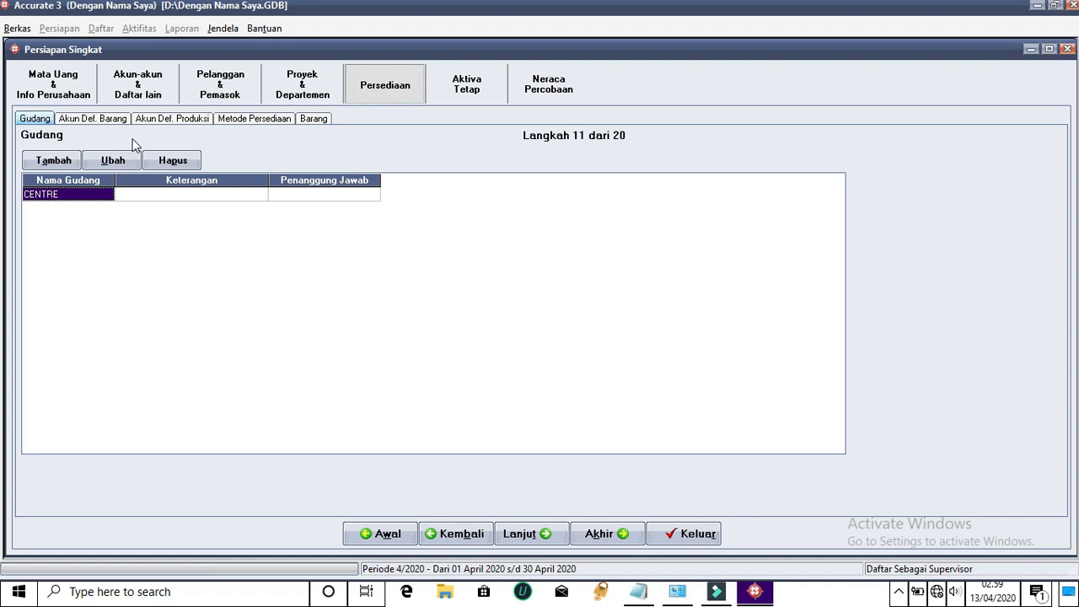
pyautogui.click(87, 122)
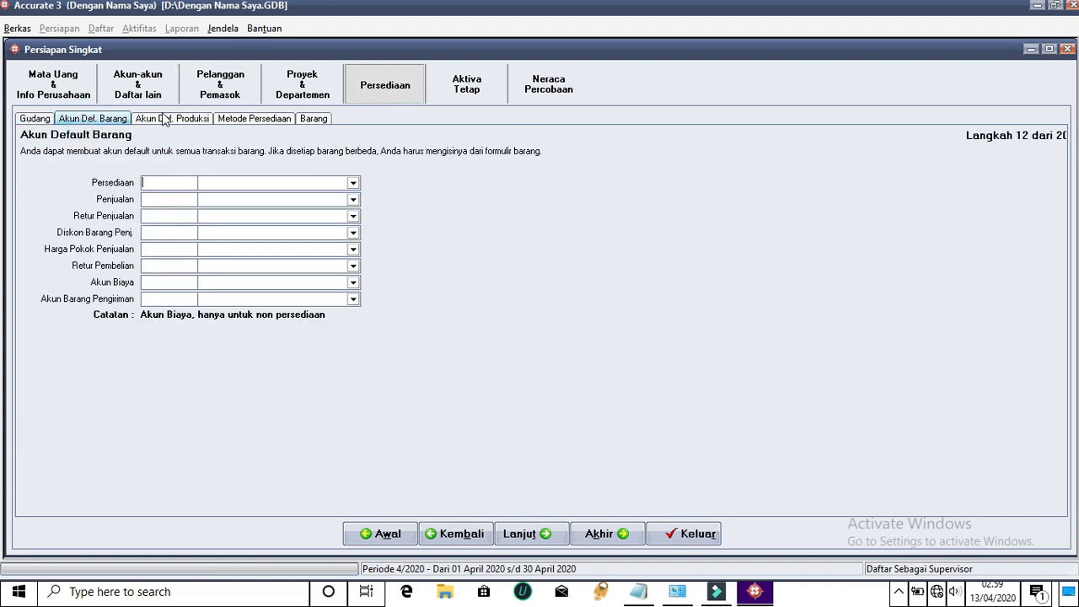
# Set Persediaan 2-1150, Penjualan Peralatan Kantor, Retur Penjualan, Potongan Penjualan and the cost-of-goods-sold account
pyautogui.click(352, 182)
pyautogui.click(217, 208)
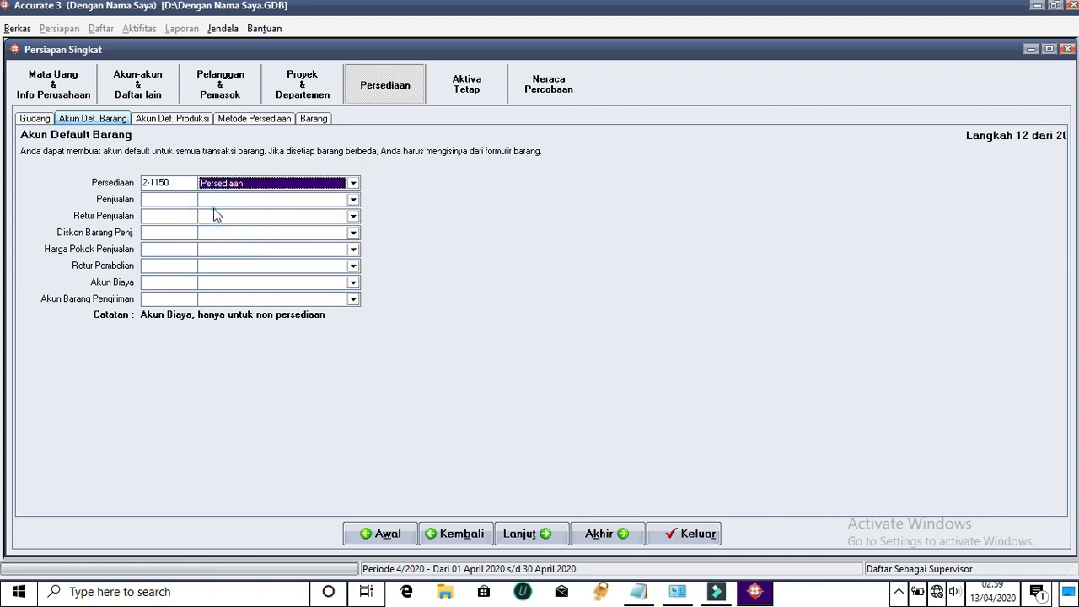
pyautogui.click(352, 200)
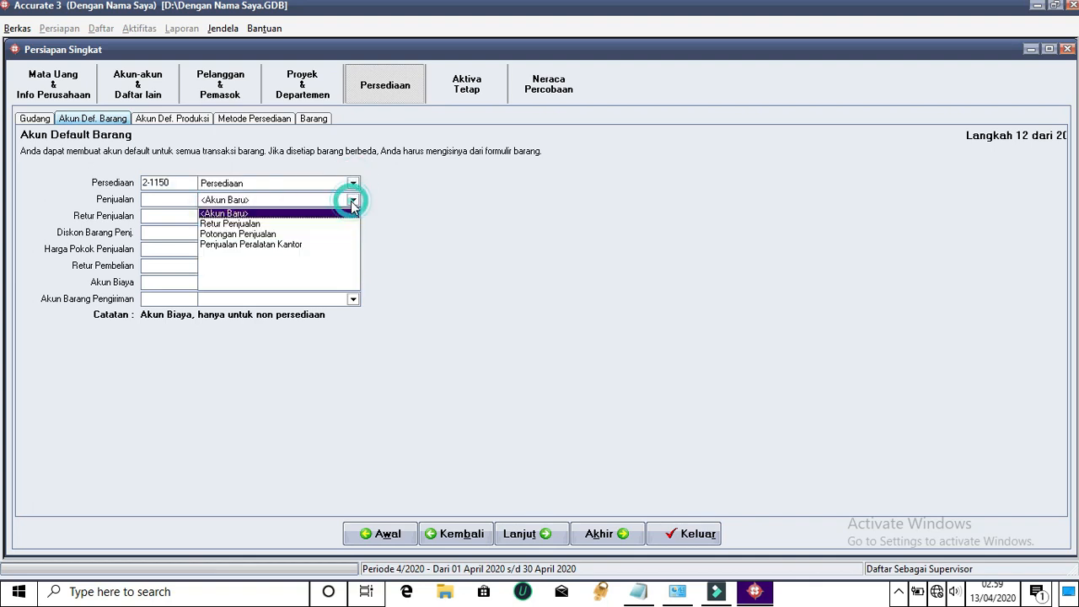
pyautogui.click(244, 245)
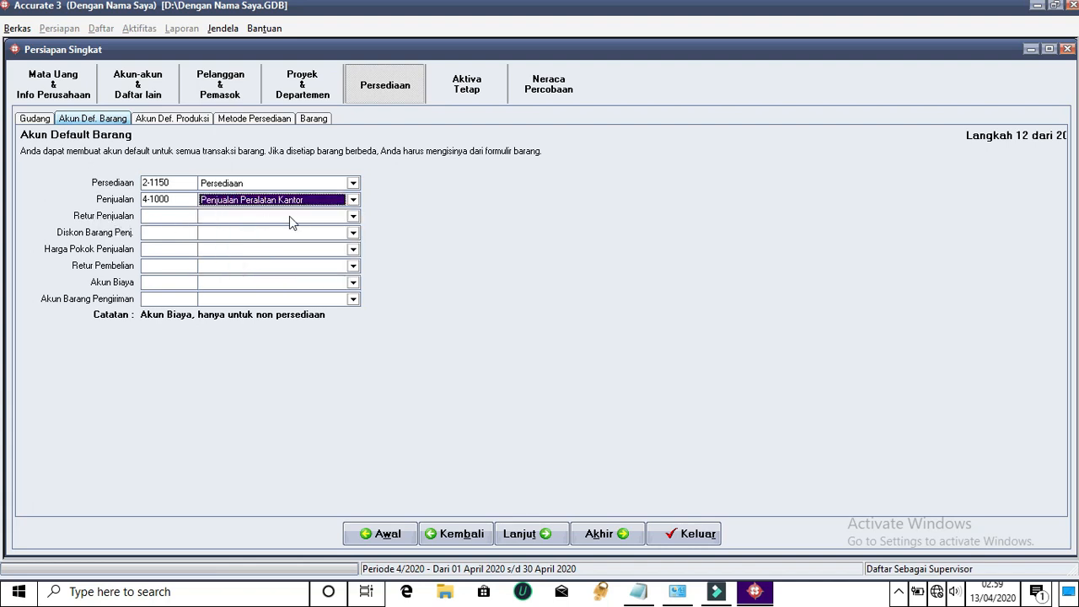
pyautogui.click(353, 217)
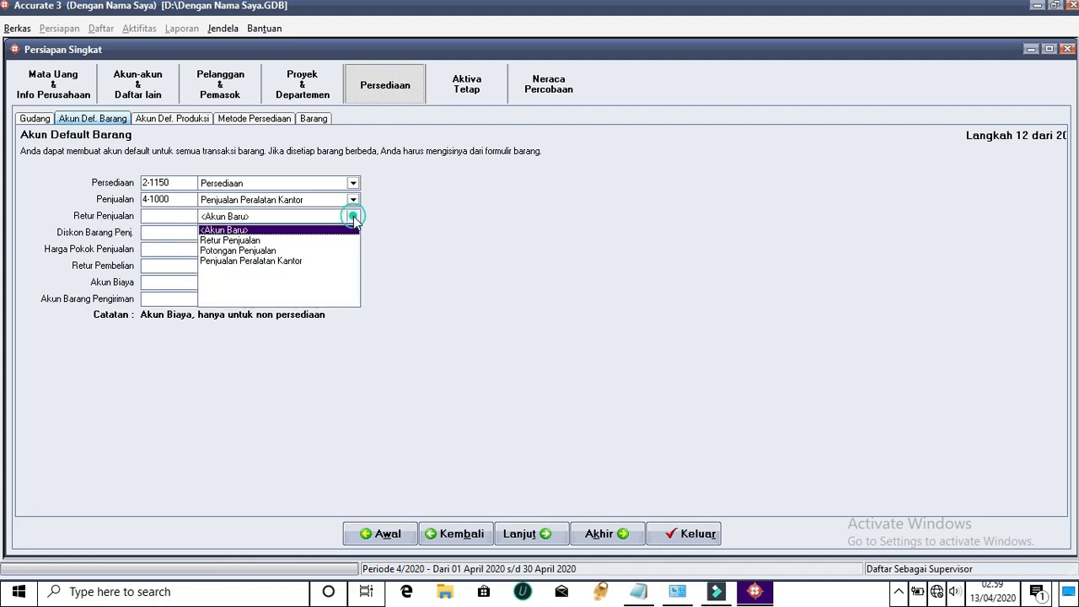
pyautogui.click(231, 241)
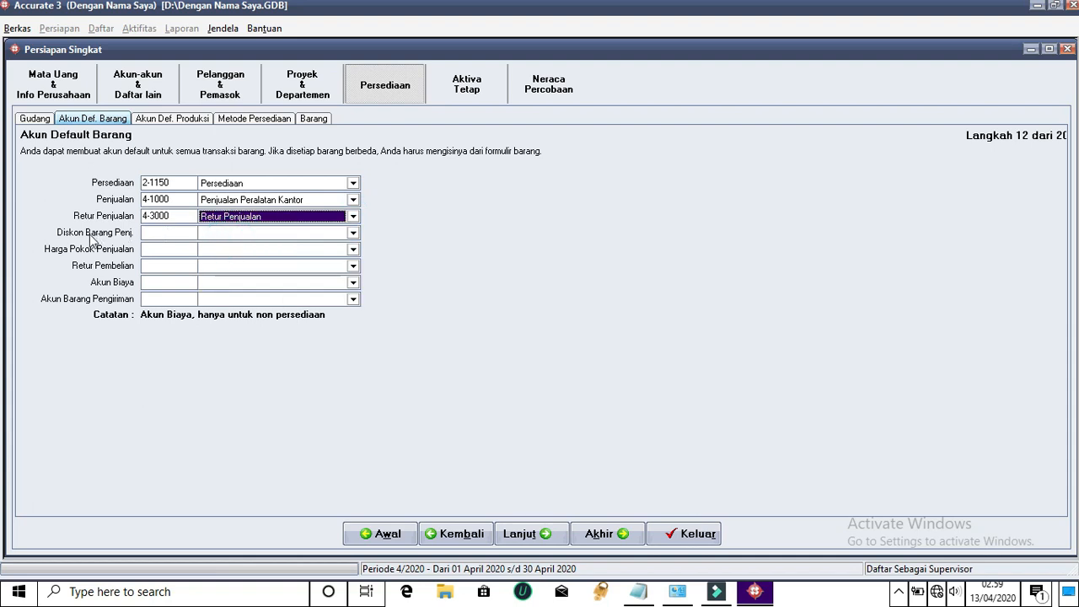
pyautogui.click(353, 233)
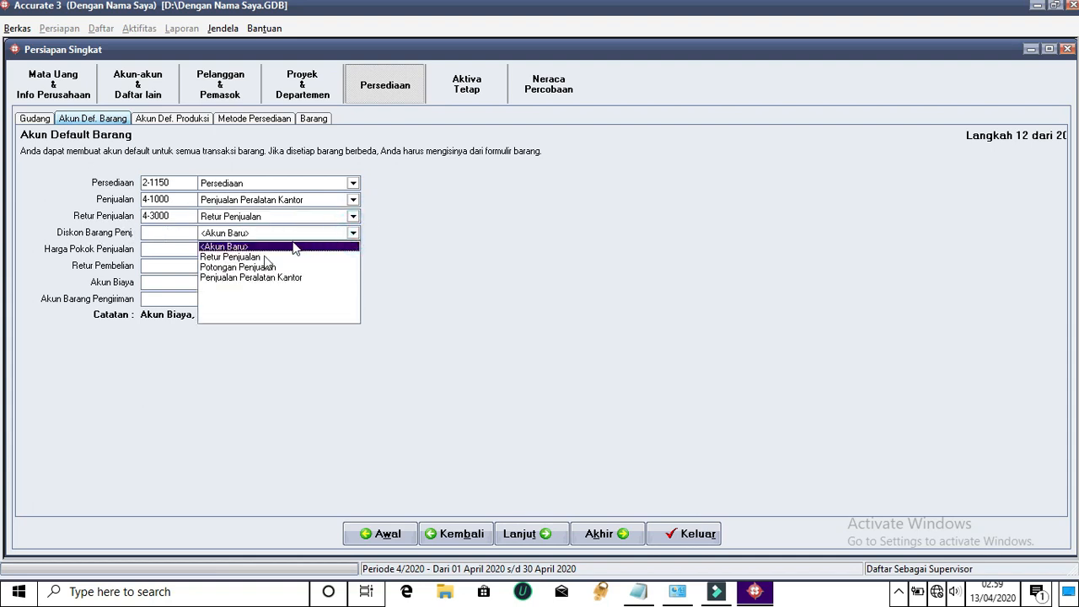
pyautogui.click(242, 268)
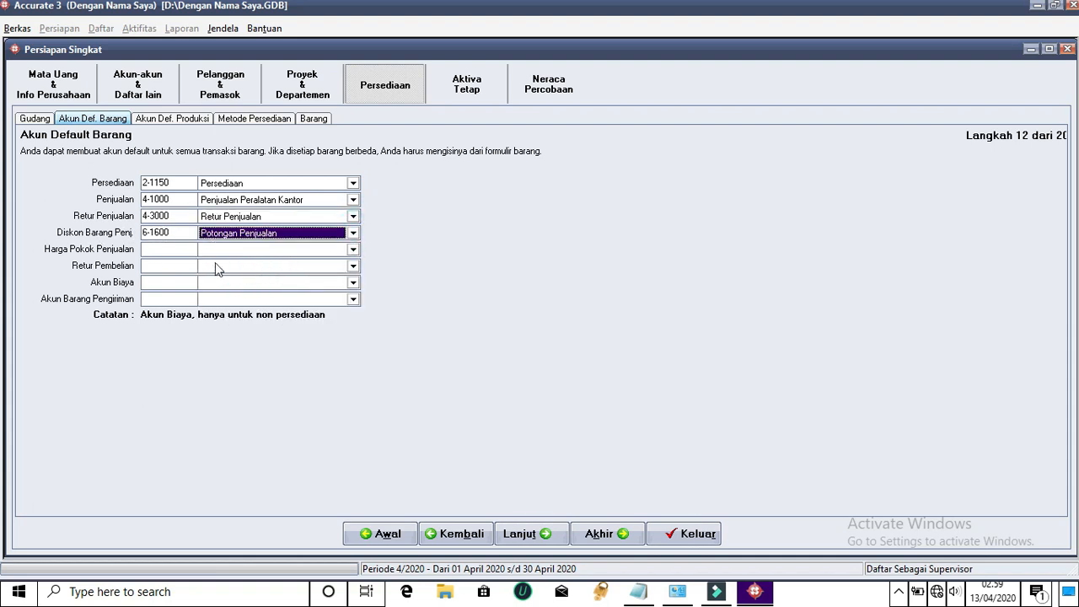
pyautogui.click(353, 251)
pyautogui.click(244, 274)
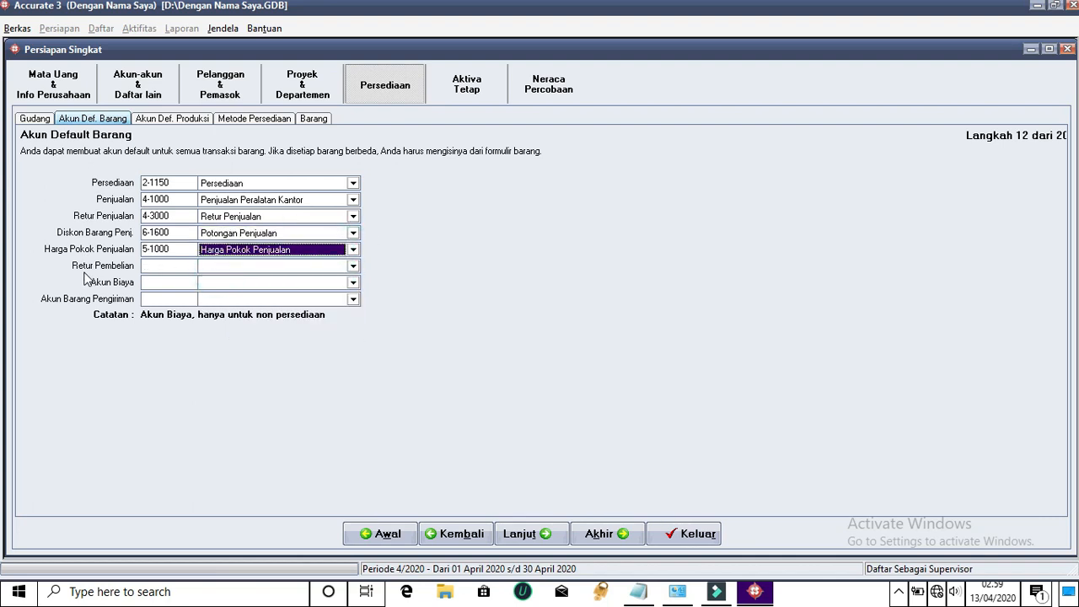
# Set Retur Pembelian to Persediaan, Akun Biaya to Harga Pokok Penjualan, and shipping to 2-1120 Utang Dagang
pyautogui.click(354, 266)
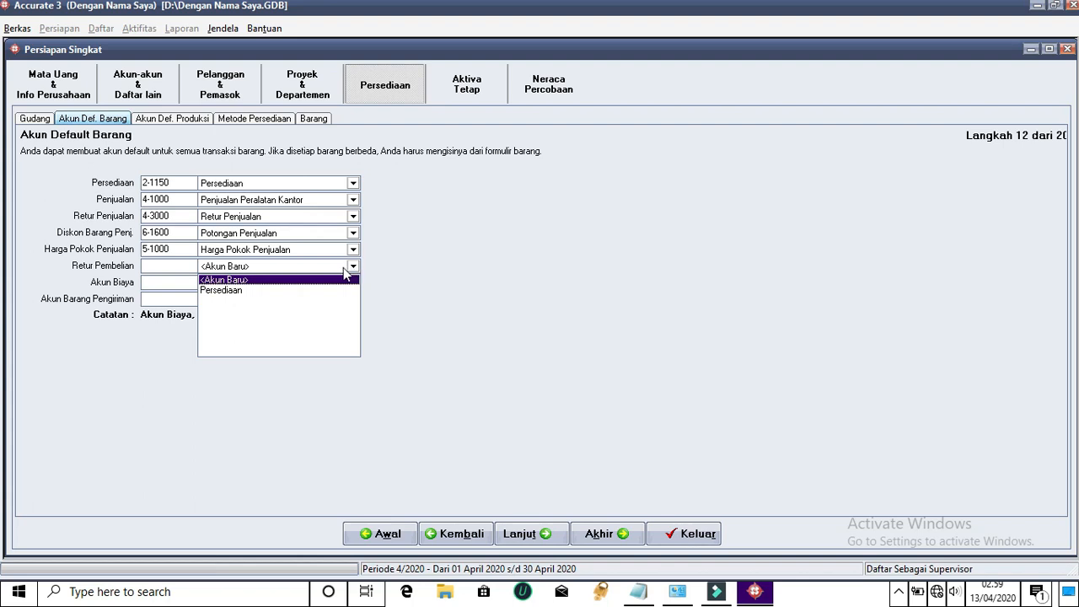
pyautogui.click(215, 291)
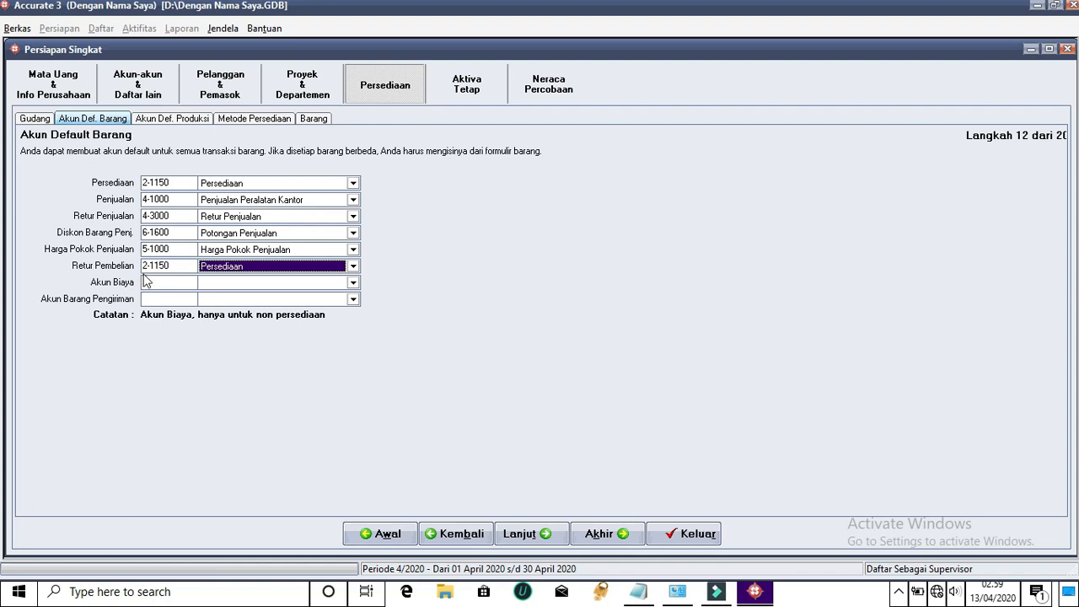
pyautogui.click(354, 284)
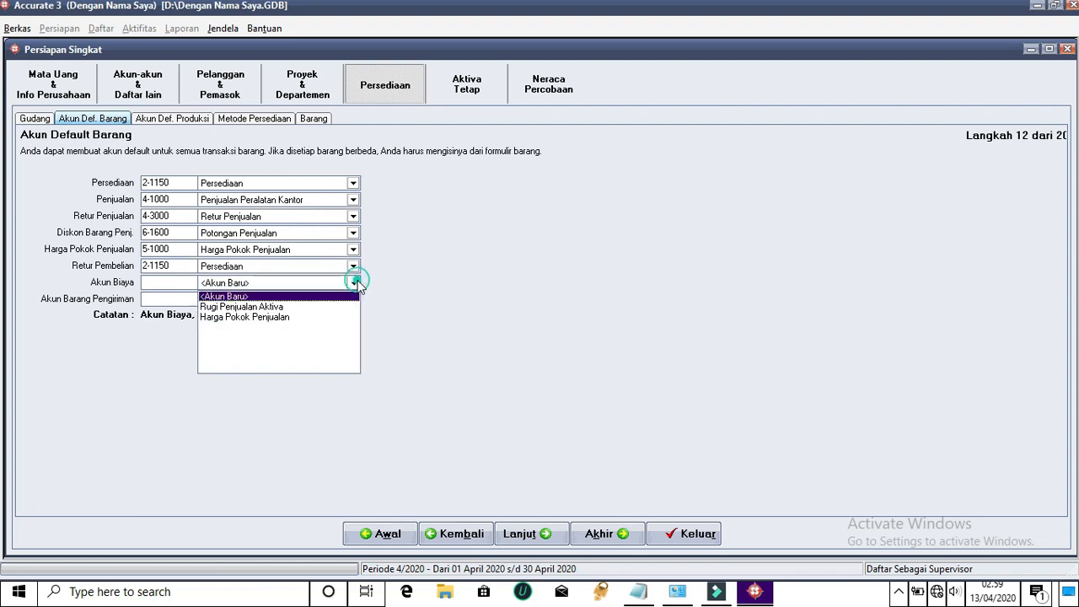
pyautogui.click(264, 318)
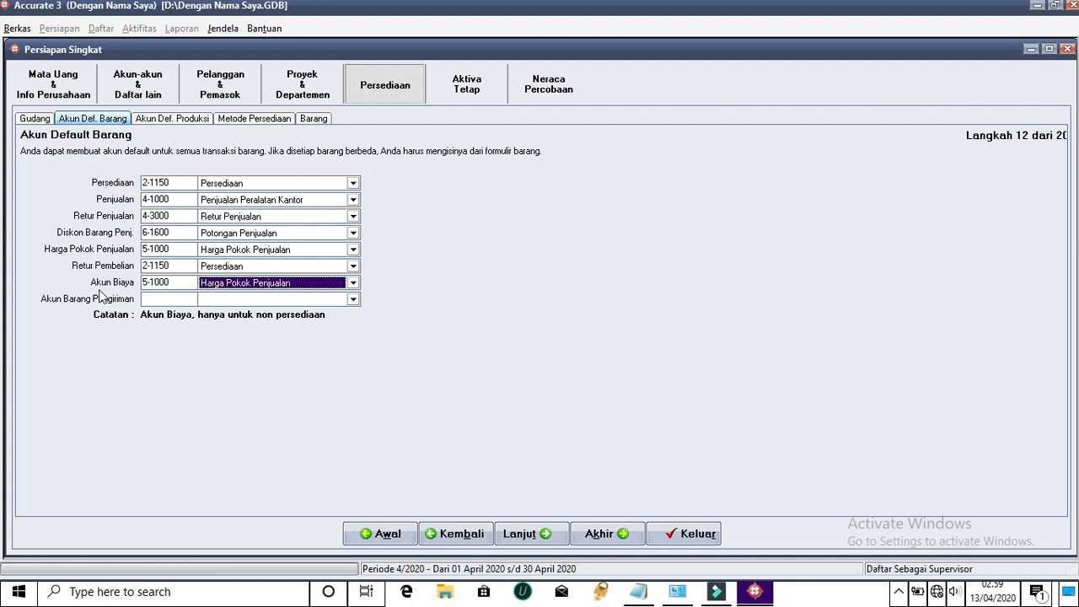
pyautogui.click(353, 300)
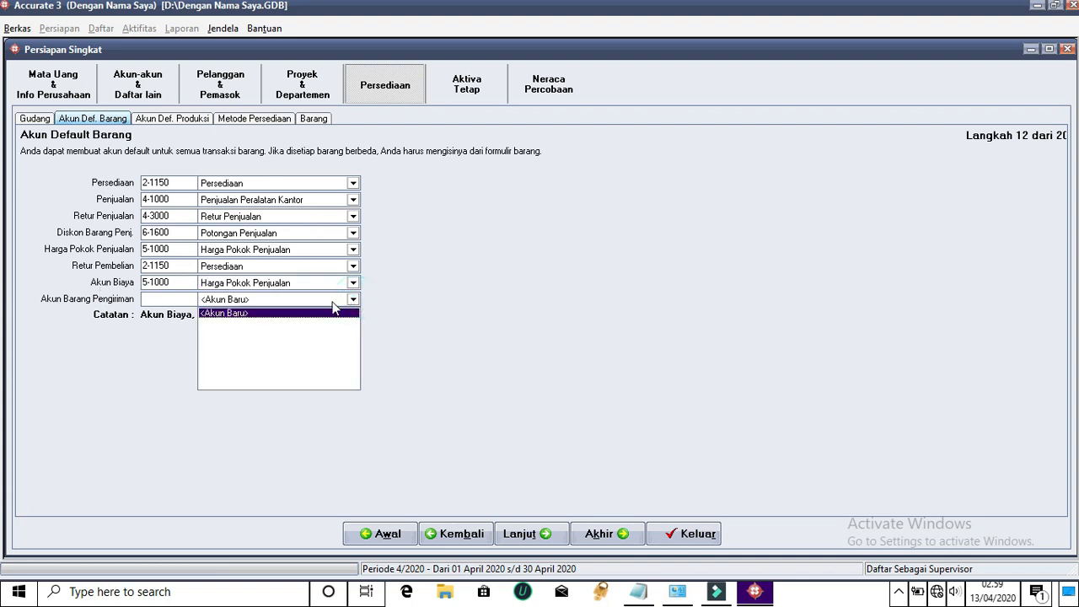
pyautogui.click(192, 299)
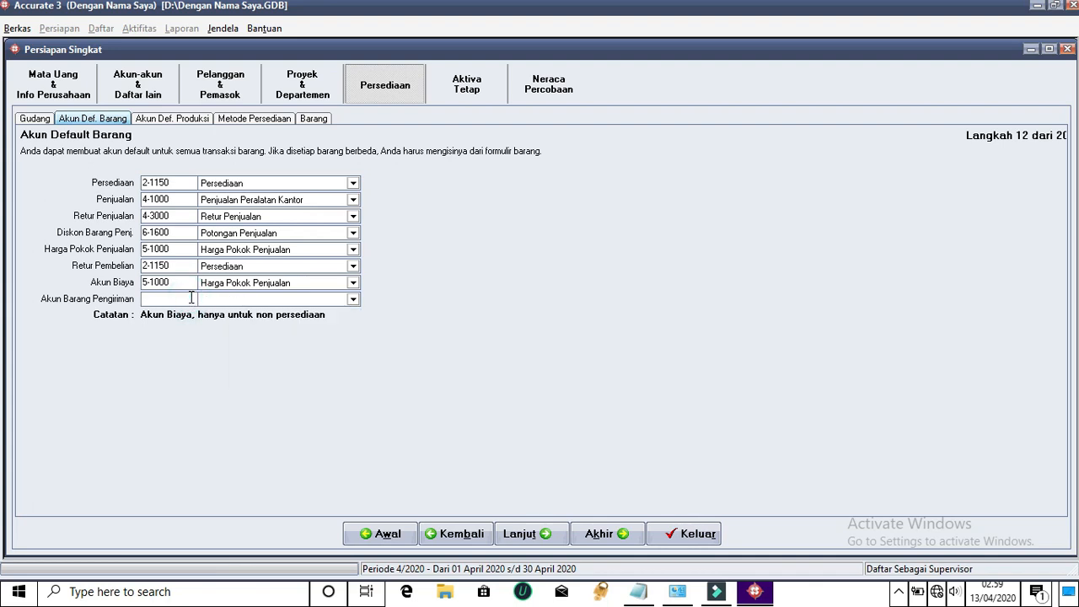
pyautogui.write('2-1120')
pyautogui.click(187, 287)
pyautogui.click(507, 338)
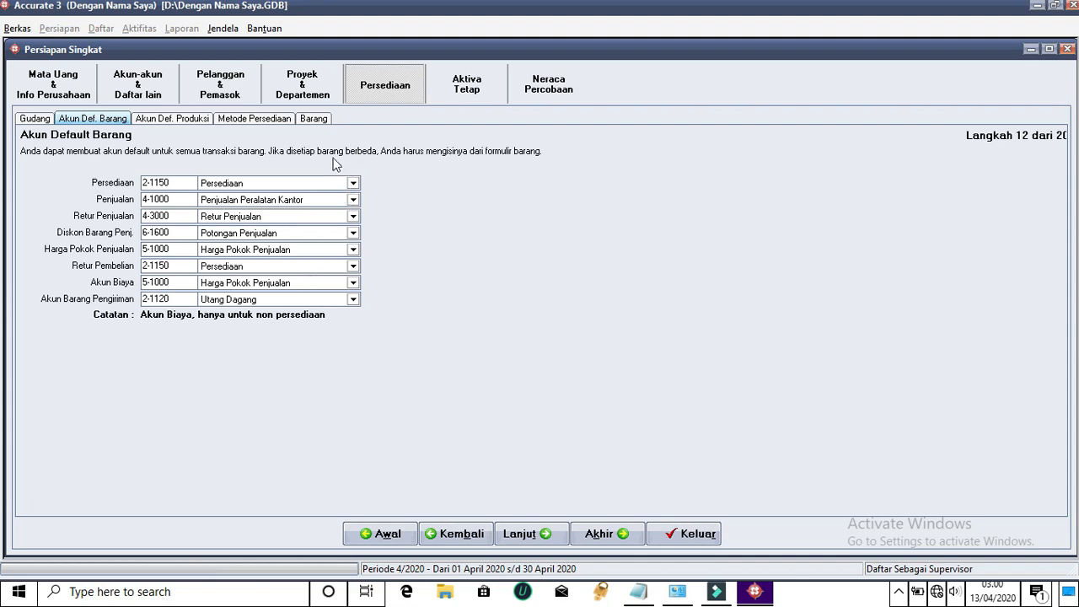
# Keep Rata-rata costing in Metode Persediaan after checking the Barang page, then advance to Aktiva Tetap
pyautogui.click(236, 121)
pyautogui.click(504, 337)
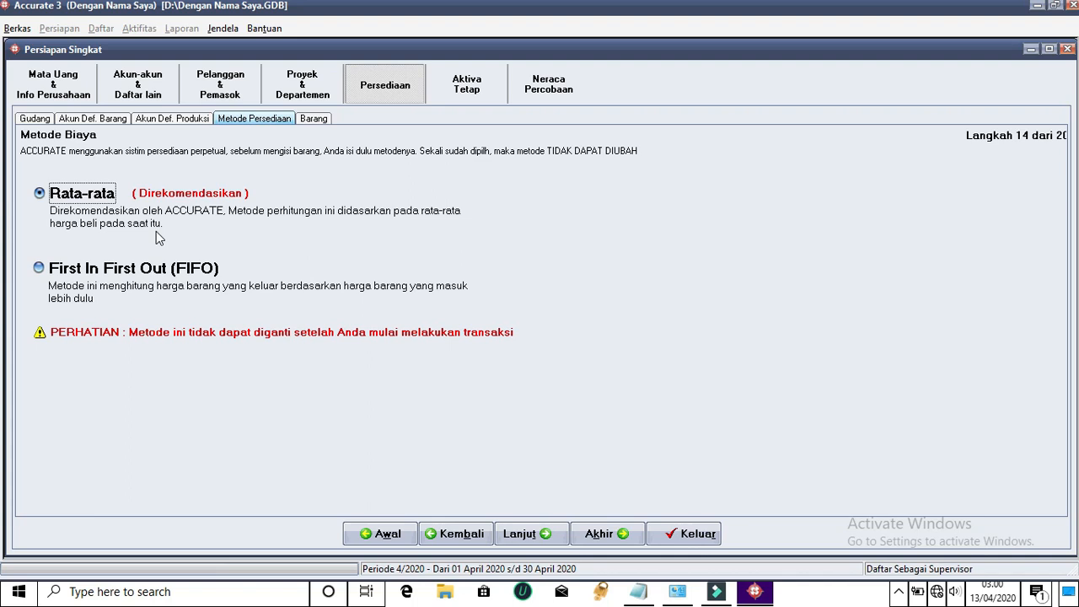
pyautogui.click(312, 120)
pyautogui.click(259, 122)
pyautogui.click(469, 88)
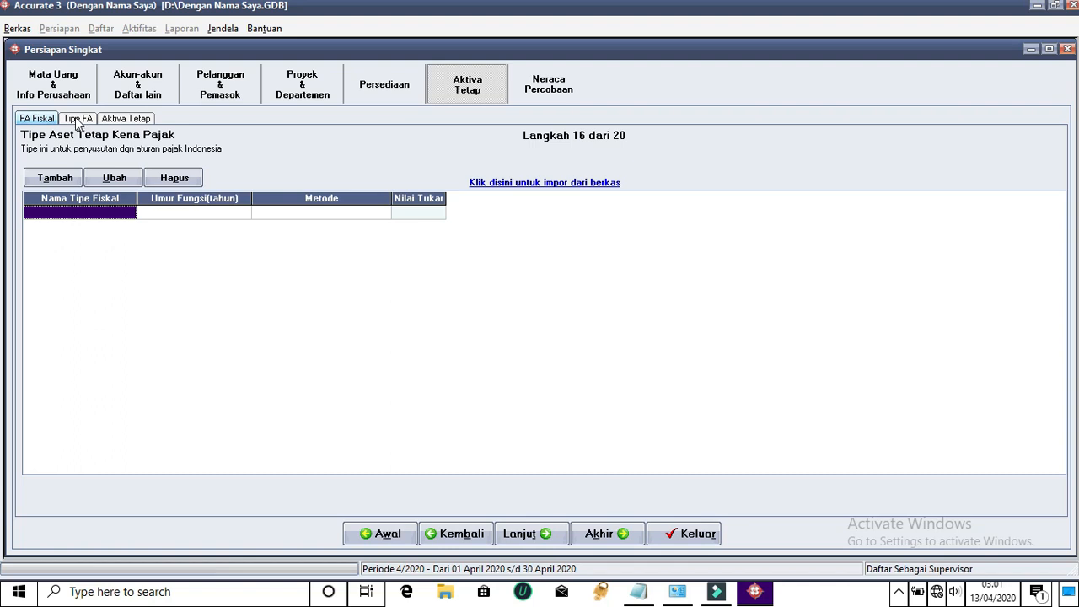
# Add tax asset type Peralatan with Metode Garis Lurus and a 5-year tax life (rate 20)
pyautogui.click(64, 177)
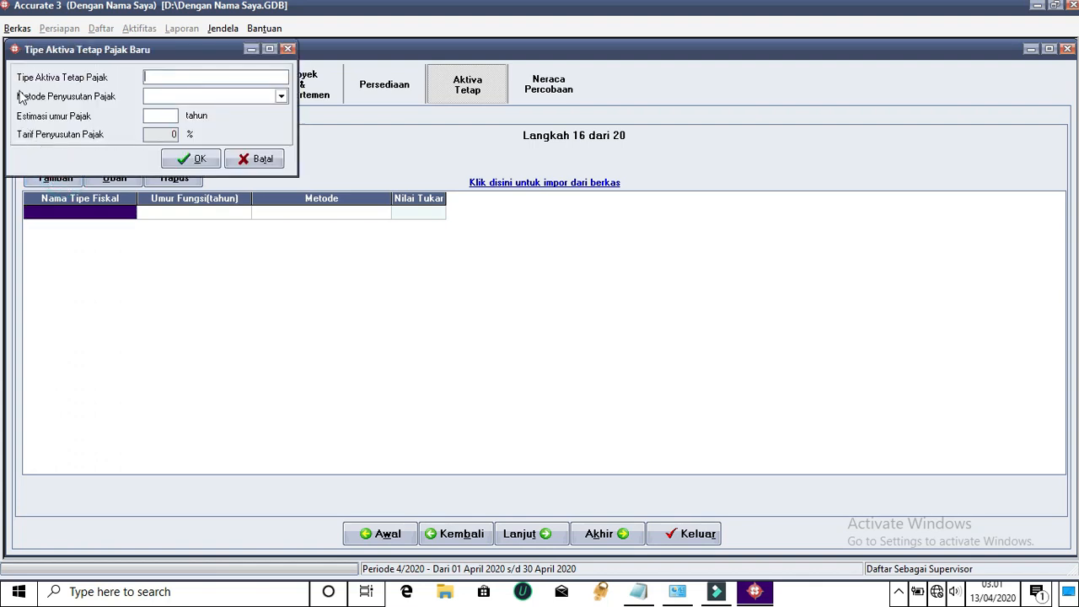
pyautogui.write('Peralatan')
pyautogui.click(281, 96)
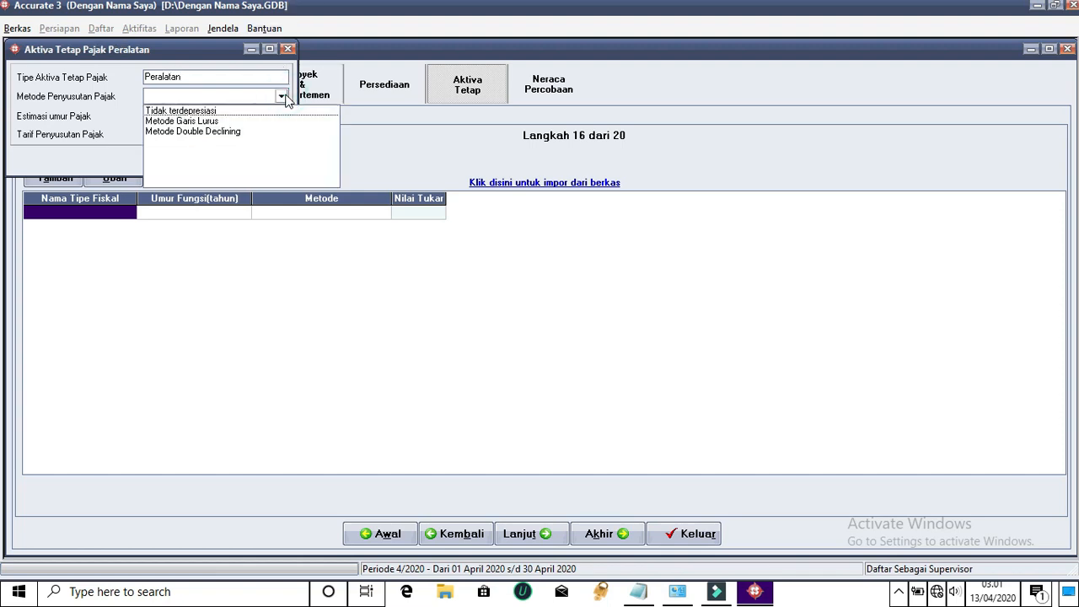
pyautogui.click(190, 122)
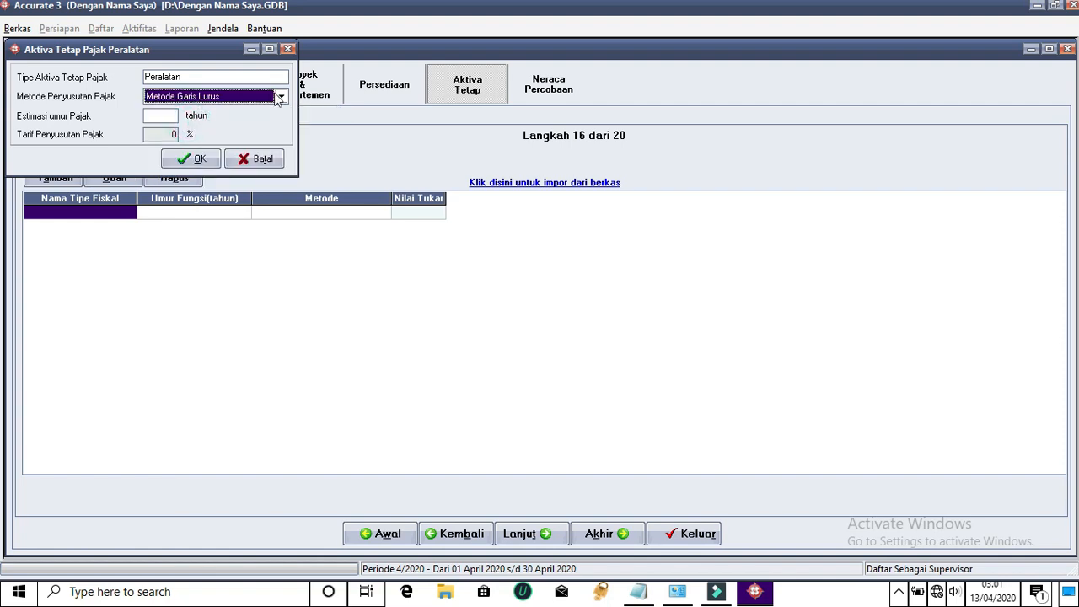
pyautogui.click(281, 98)
pyautogui.click(218, 121)
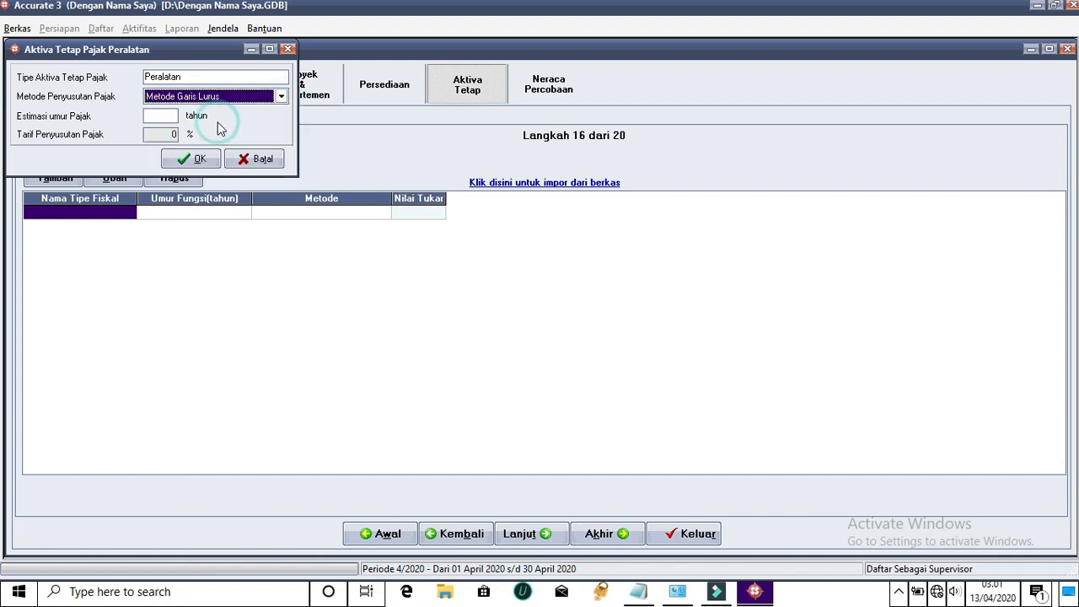
pyautogui.click(156, 115)
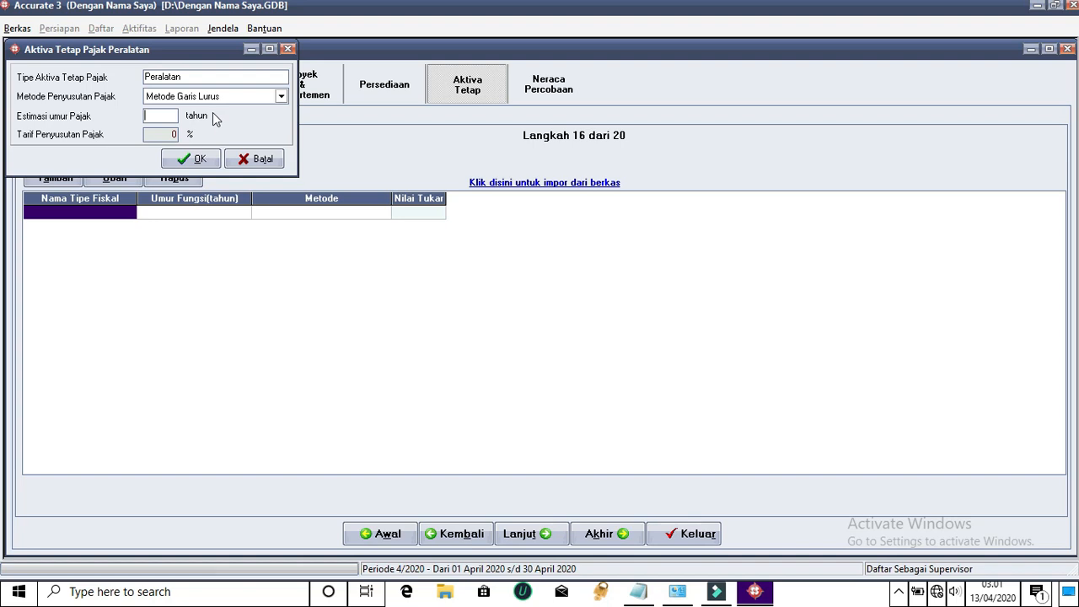
pyautogui.write('5')
pyautogui.click(183, 163)
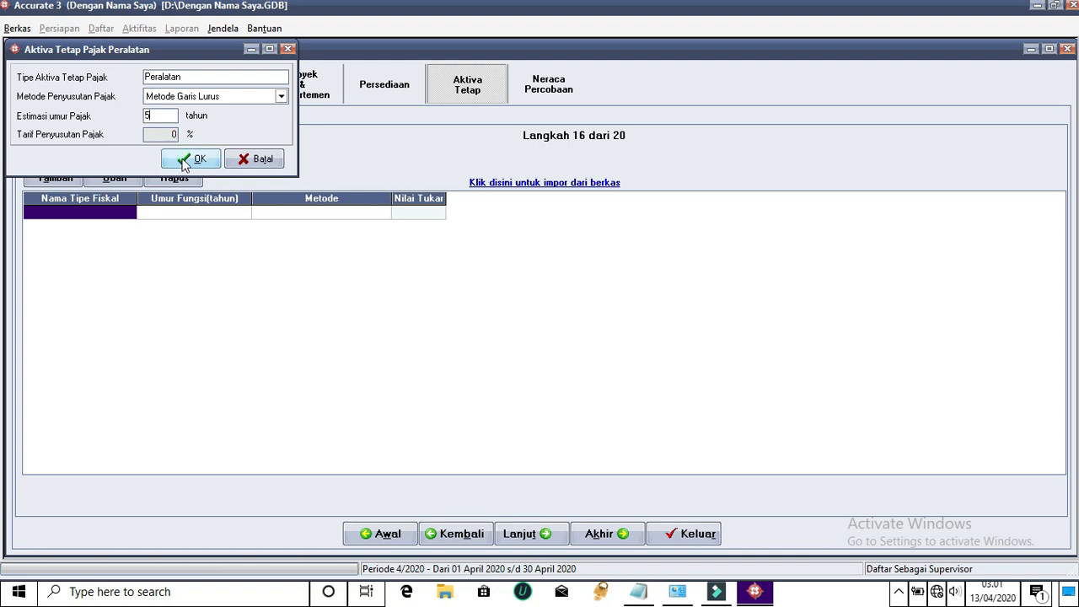
pyautogui.click(185, 164)
pyautogui.click(199, 161)
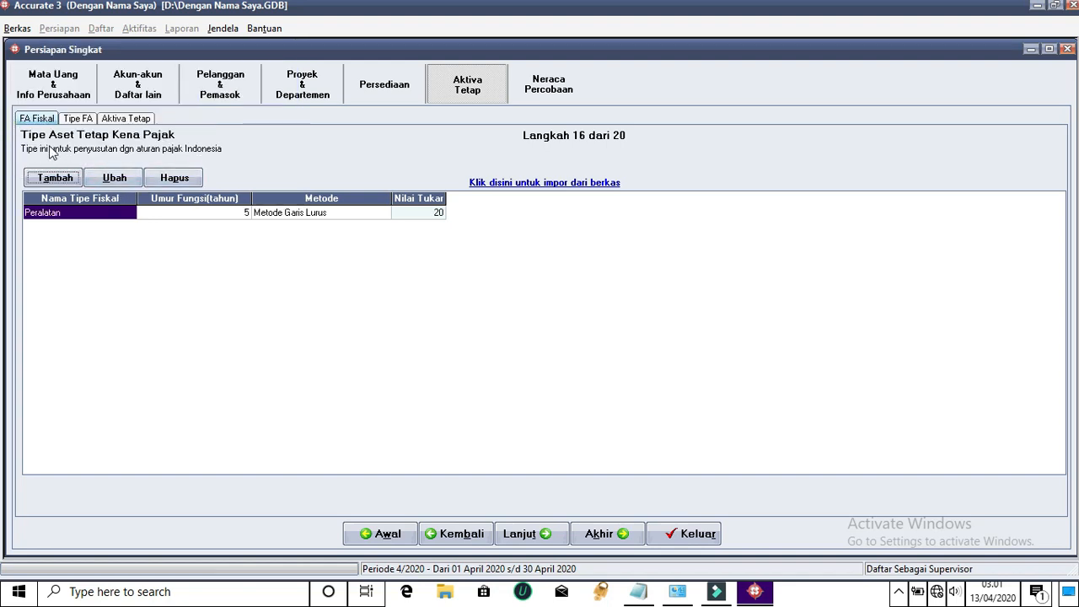
# Add tax asset type Kendaraan, Metode Garis Lurus over 7,5 years, then start a new accounting fixed-asset type
pyautogui.click(54, 176)
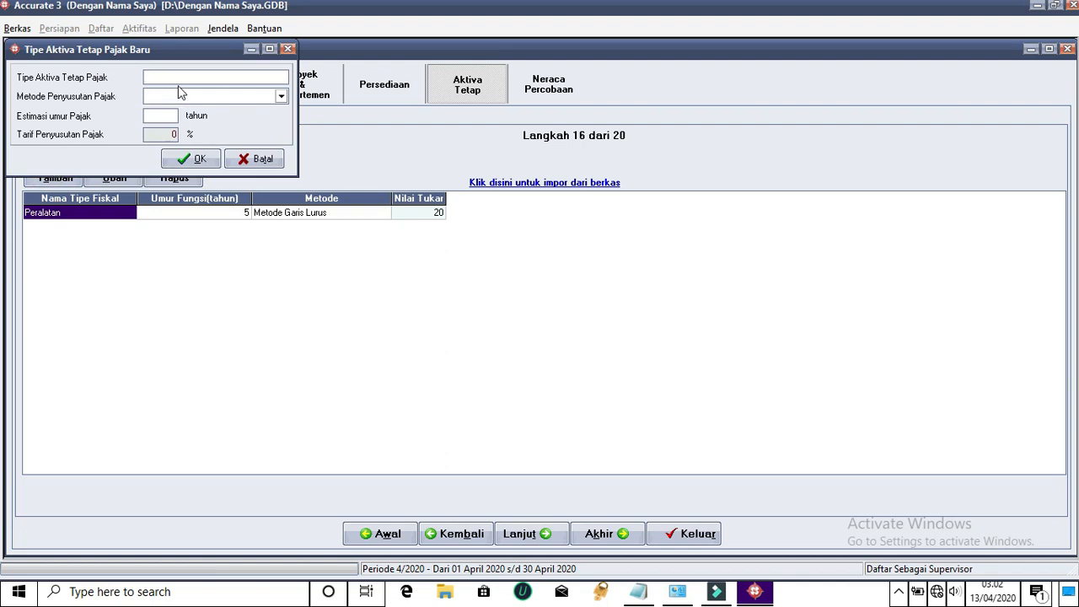
pyautogui.write('Kendaraan')
pyautogui.click(281, 96)
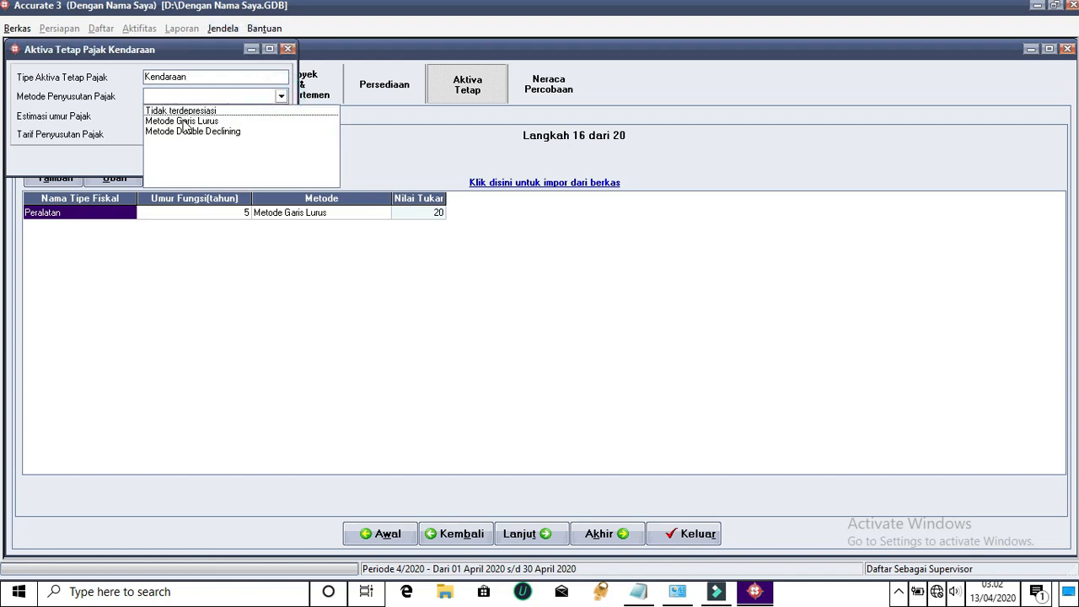
pyautogui.click(185, 121)
pyautogui.click(175, 115)
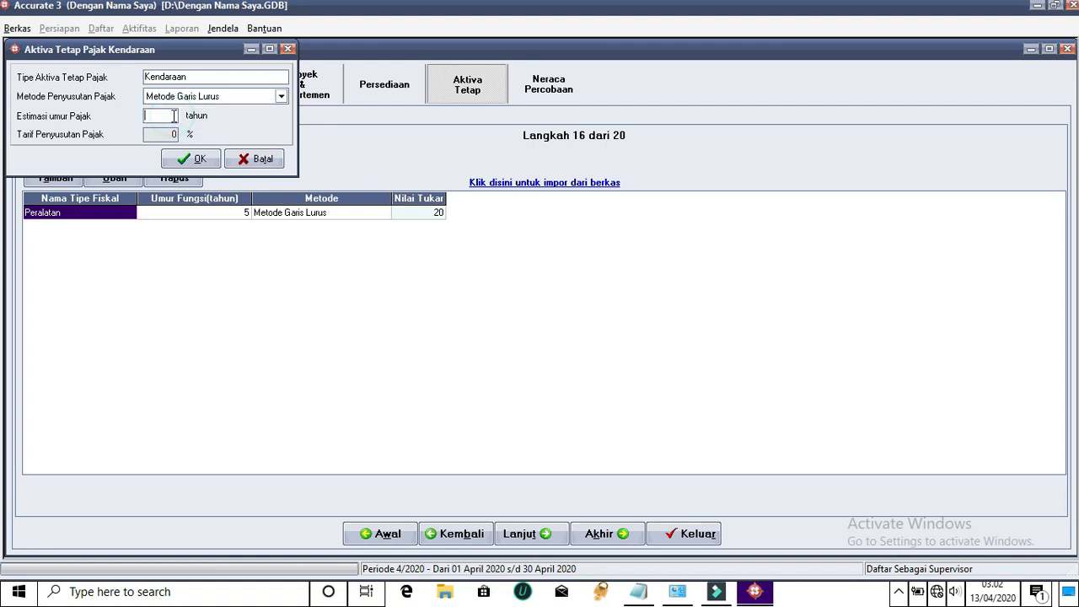
pyautogui.write('7,5')
pyautogui.click(190, 76)
pyautogui.click(200, 159)
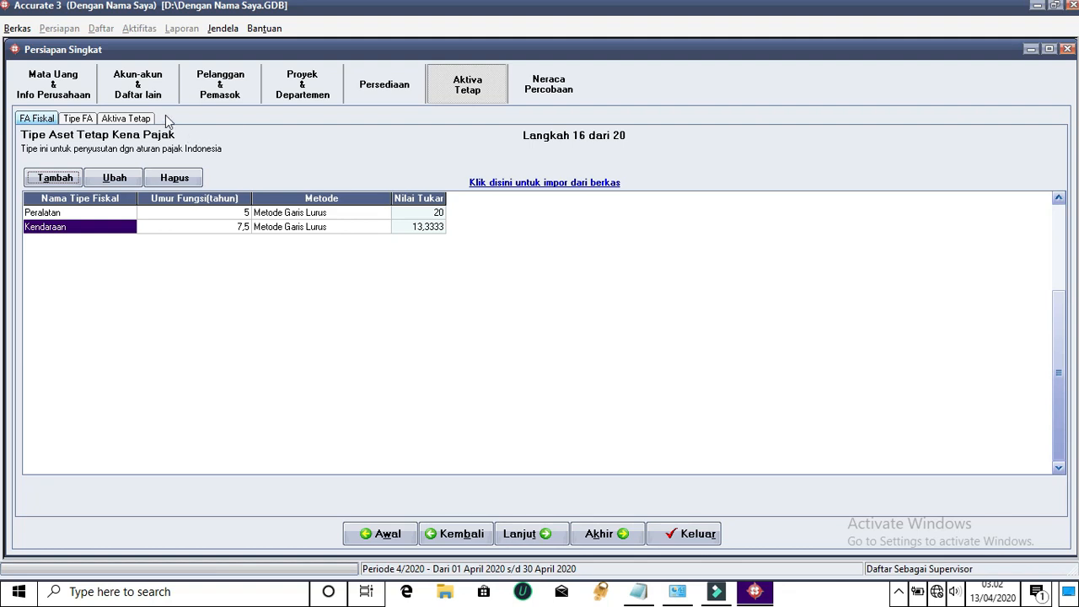
pyautogui.click(89, 120)
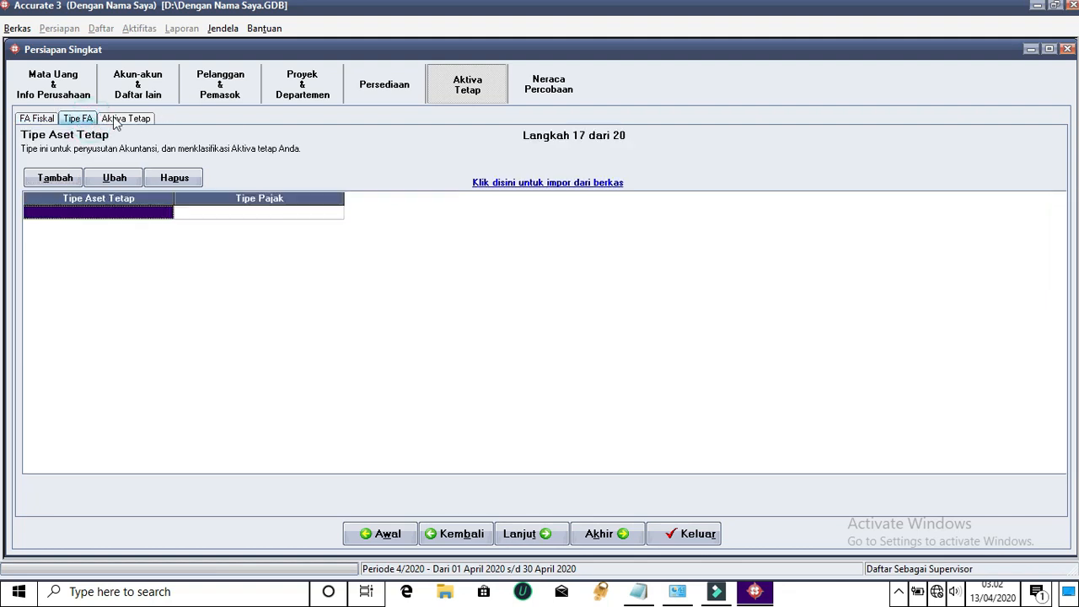
pyautogui.click(59, 178)
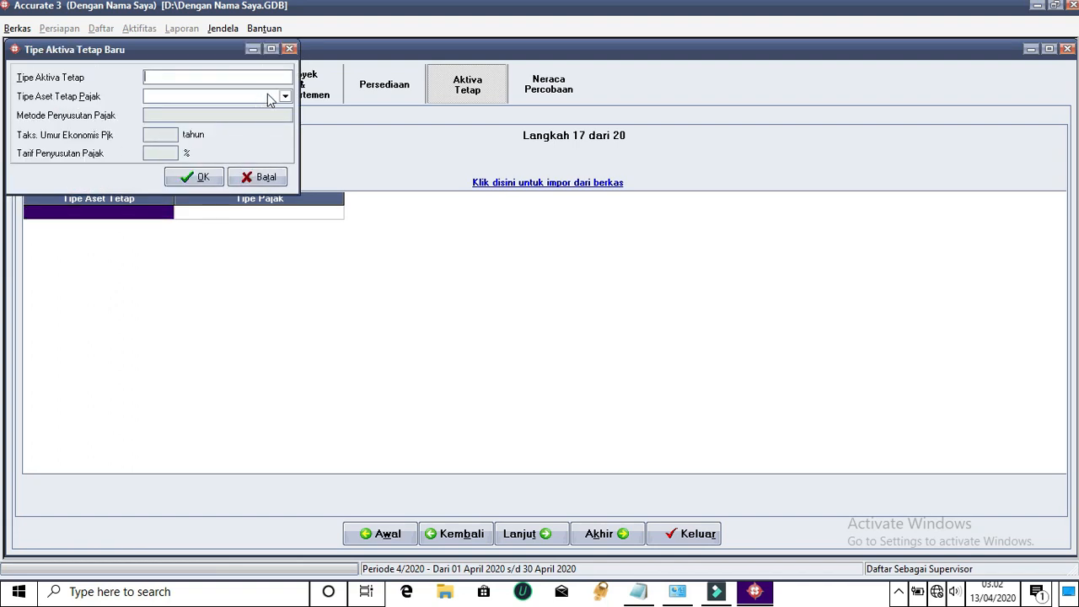
pyautogui.click(285, 96)
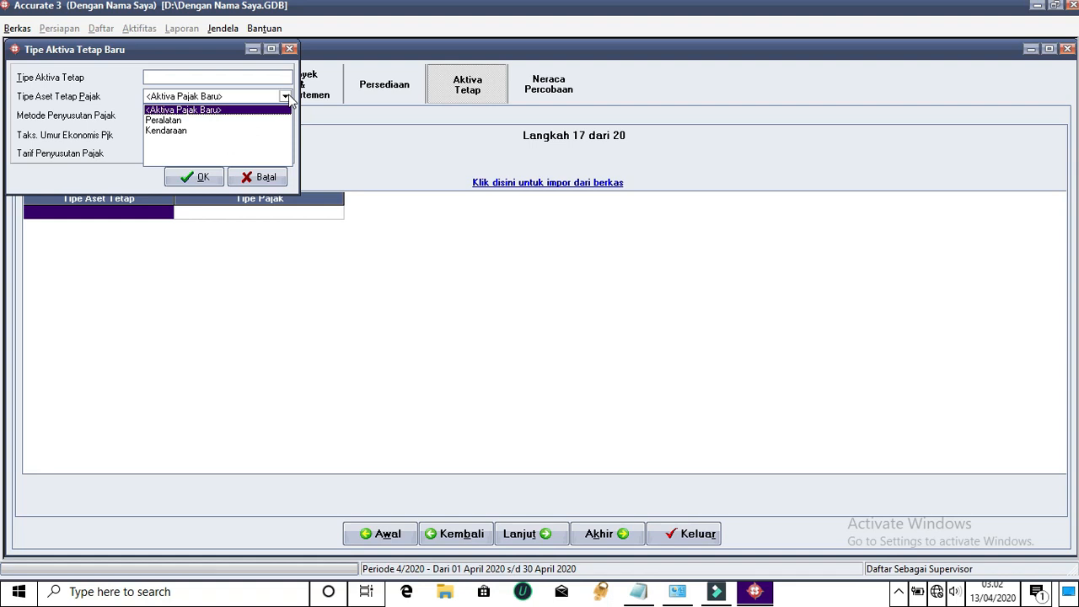
pyautogui.click(285, 96)
pyautogui.click(255, 180)
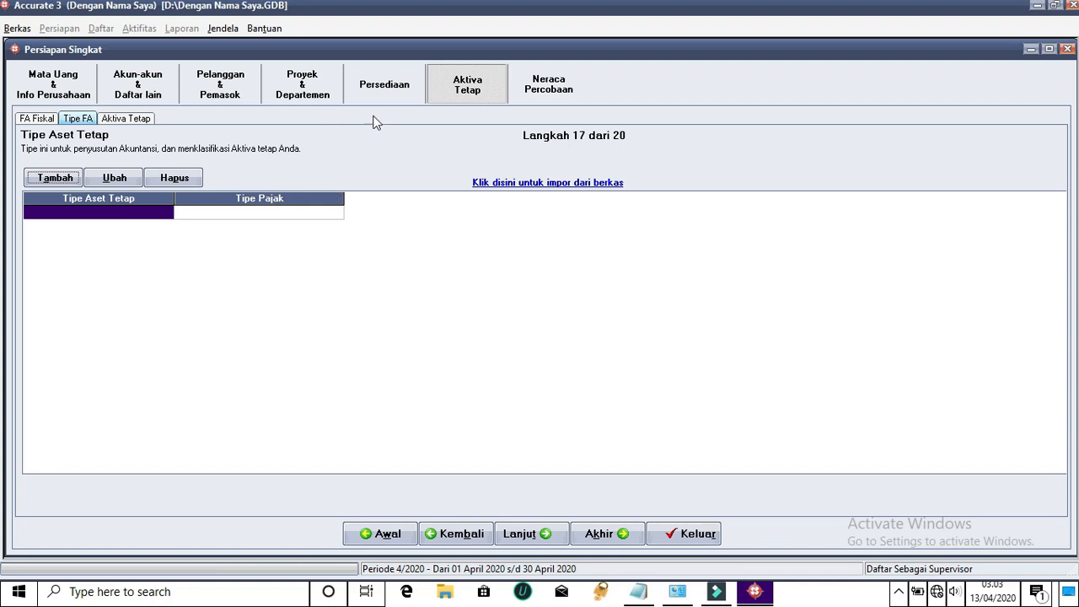
# Check the fixed-asset list, then show Neraca Percobaan with debits and credits both 90.000.000
pyautogui.click(547, 87)
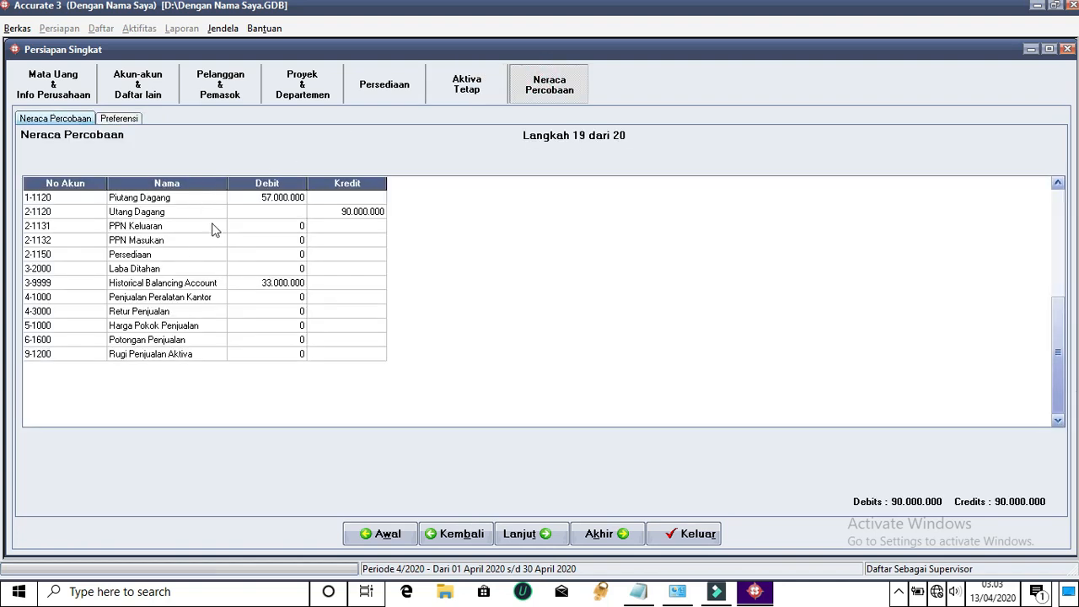
pyautogui.click(456, 79)
pyautogui.click(126, 119)
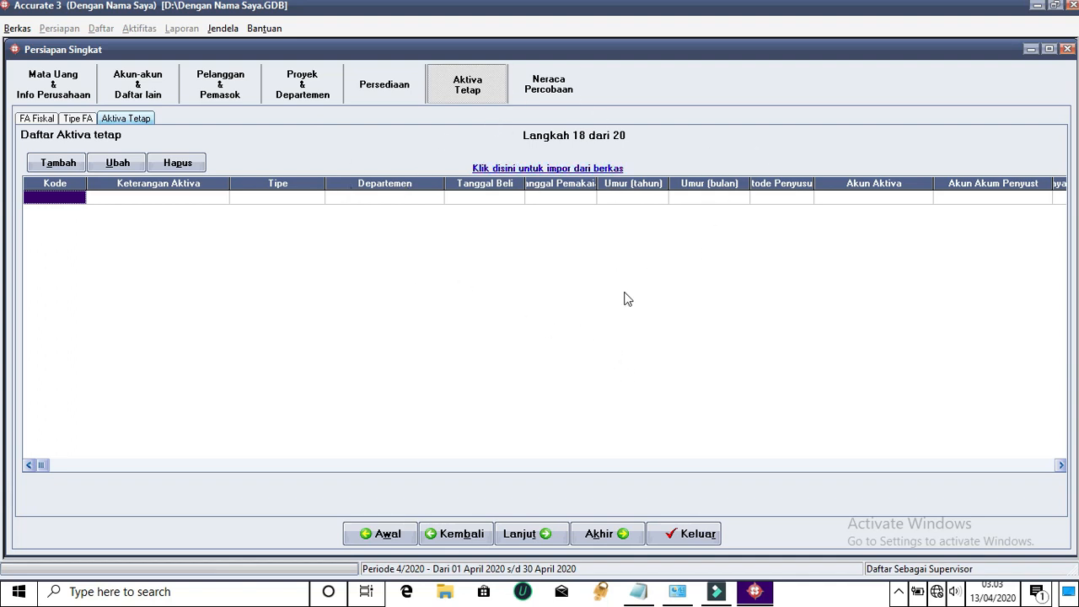
pyautogui.click(559, 98)
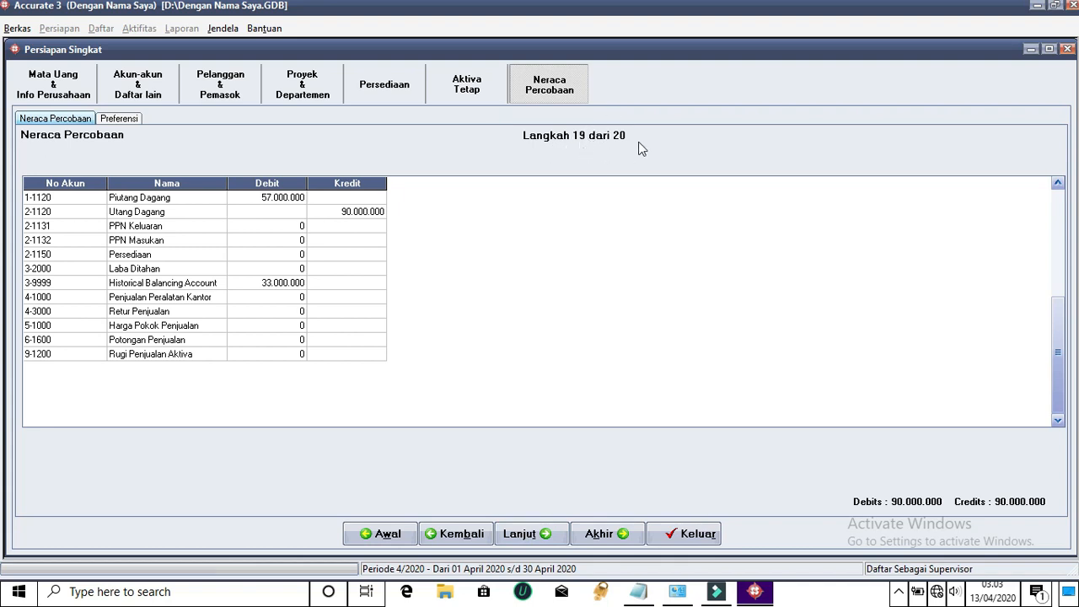
# Advance through company preferences to the Selamat page and finish the wizard with Selesai
pyautogui.click(545, 535)
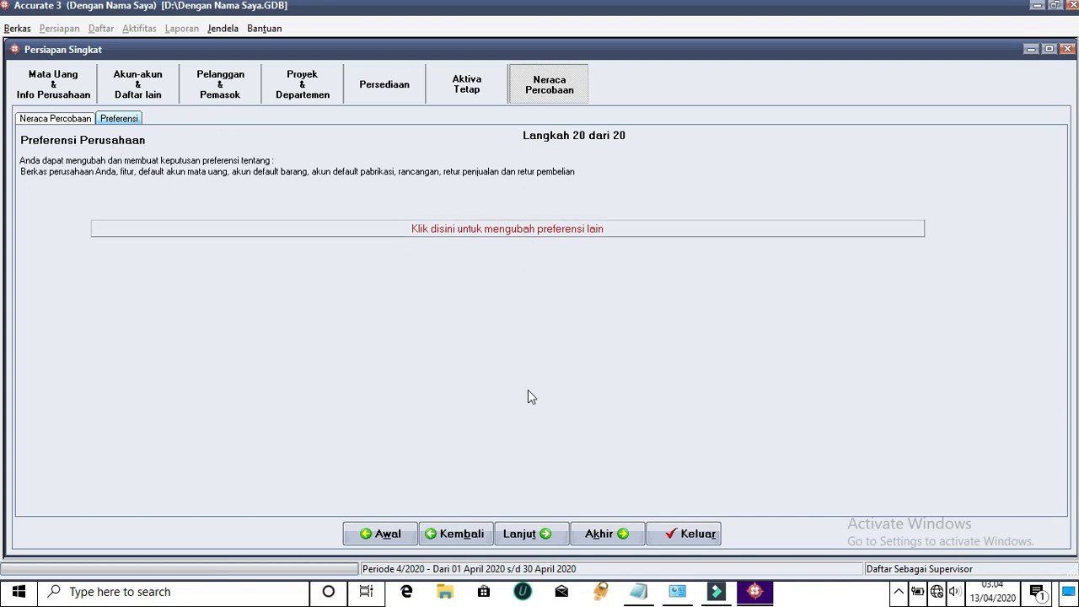
pyautogui.click(514, 537)
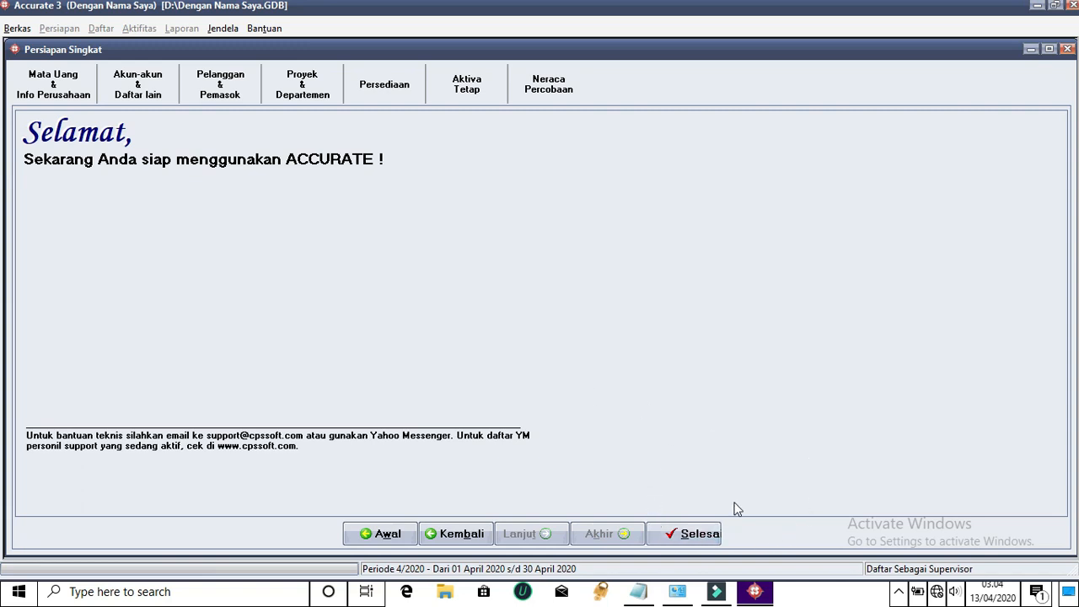
pyautogui.click(708, 538)
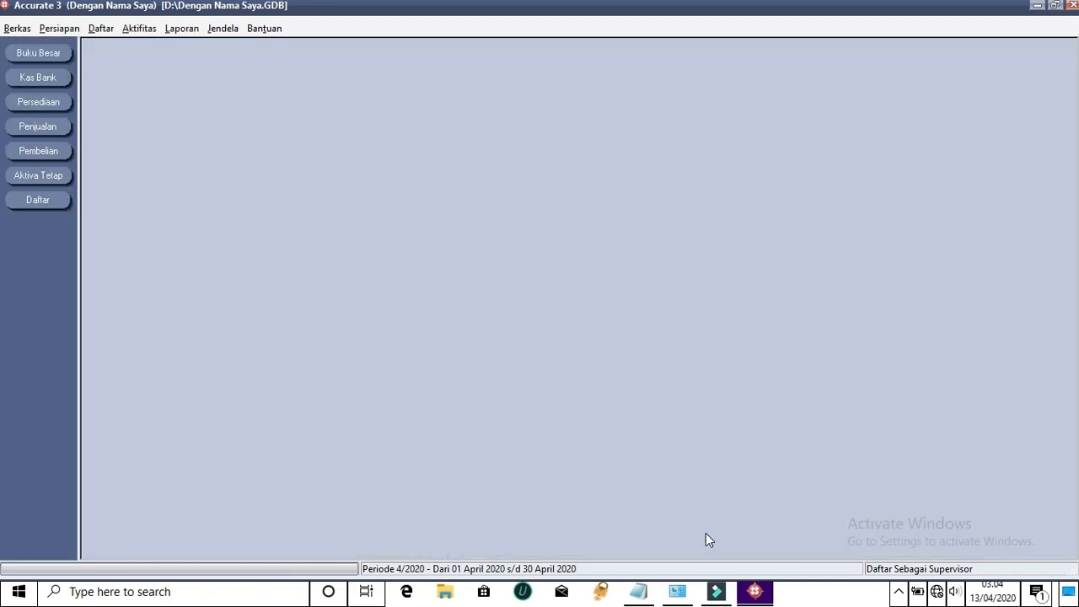
# Reopen Persiapan Singkat from the general ledger setup options, then exit and dismiss the unsaved-data prompt
pyautogui.click(35, 55)
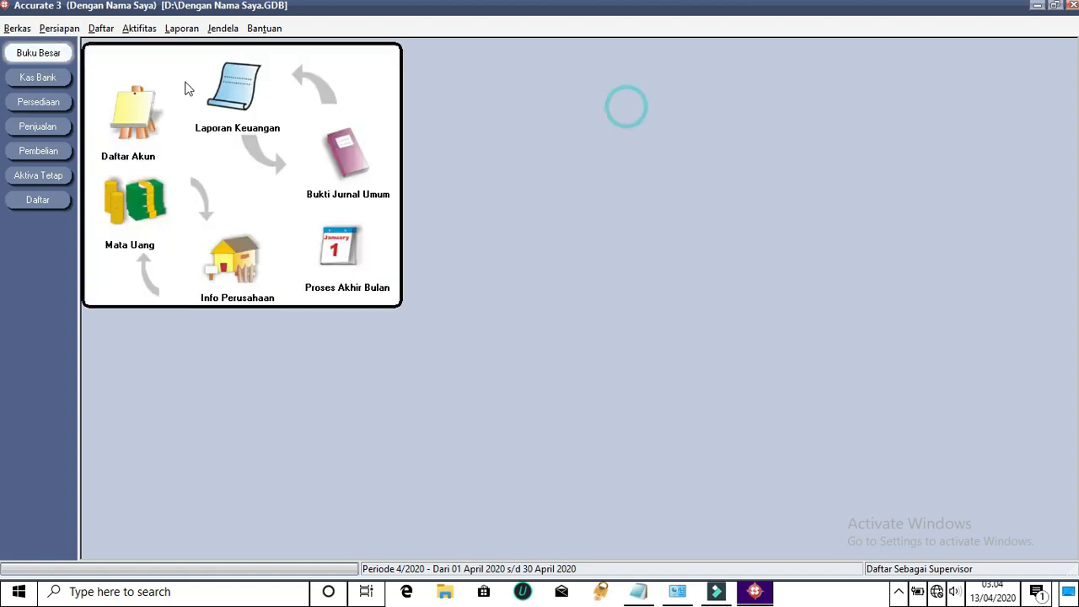
pyautogui.click(69, 32)
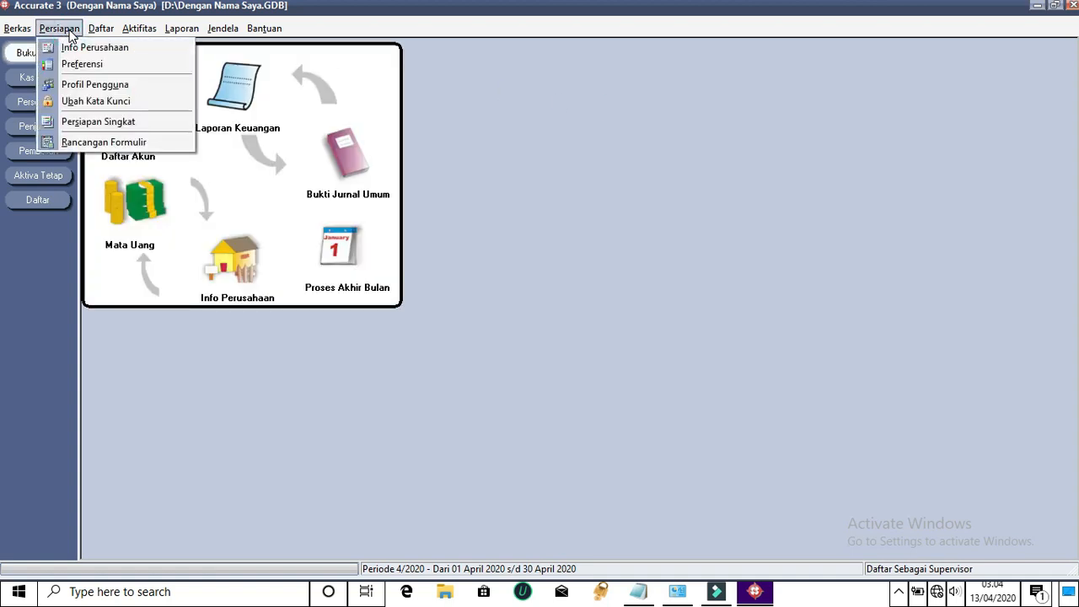
pyautogui.click(101, 122)
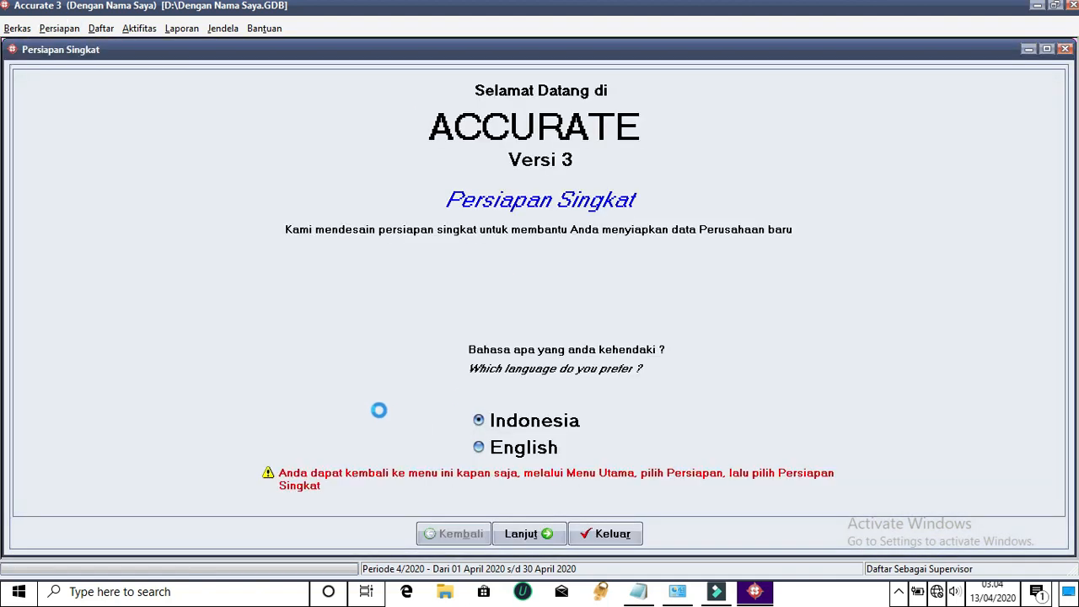
pyautogui.click(599, 535)
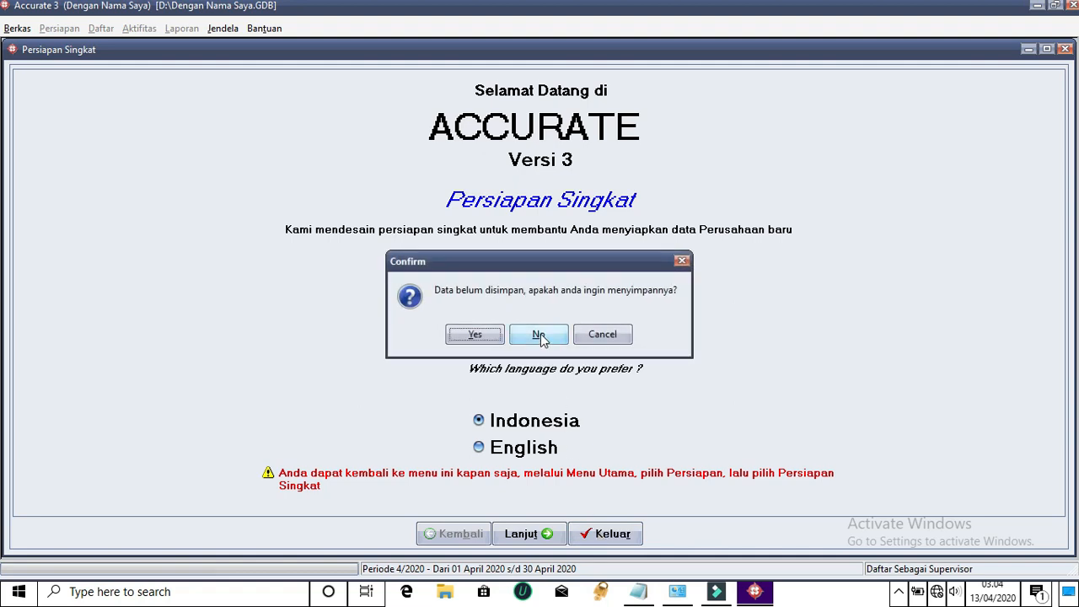
pyautogui.click(620, 334)
# Choose Persiapan Mahir, advance to the Mata Uang page, then exit the wizard saving the data
pyautogui.click(526, 535)
pyautogui.click(140, 268)
pyautogui.click(529, 534)
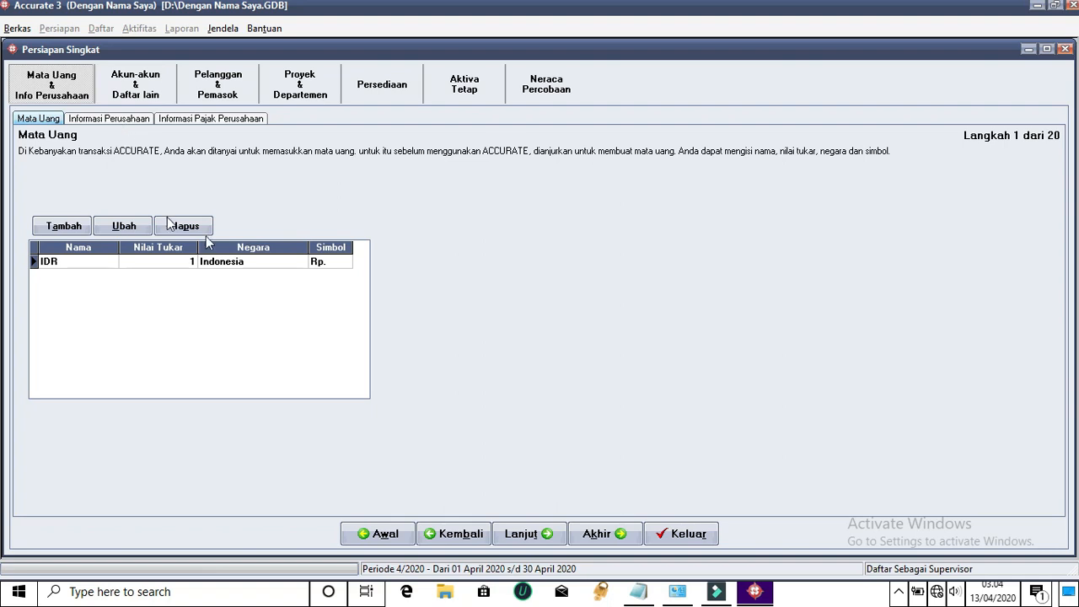
pyautogui.click(654, 533)
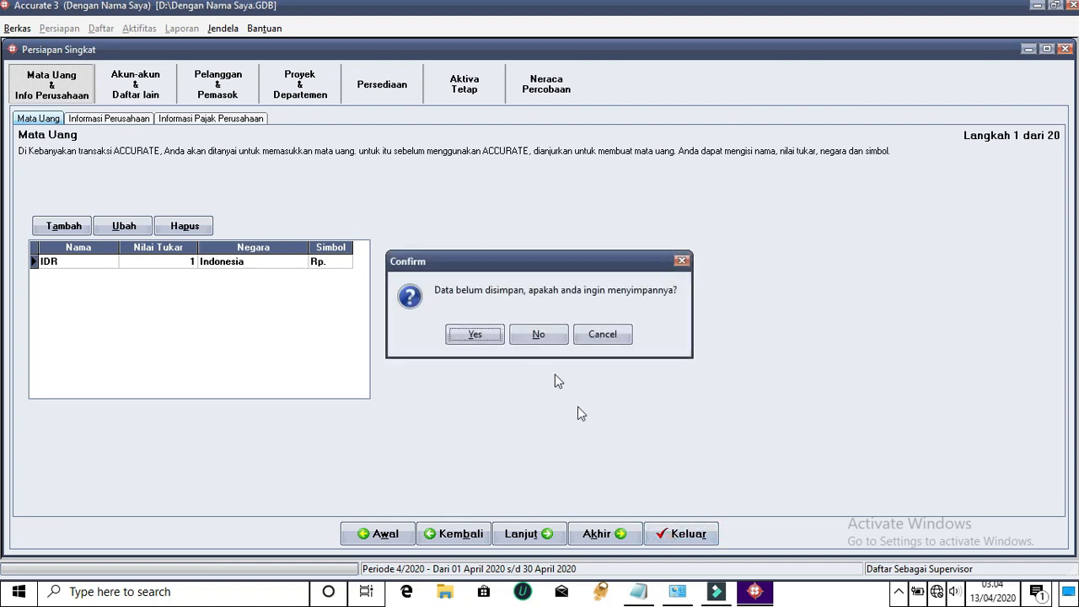
pyautogui.click(493, 335)
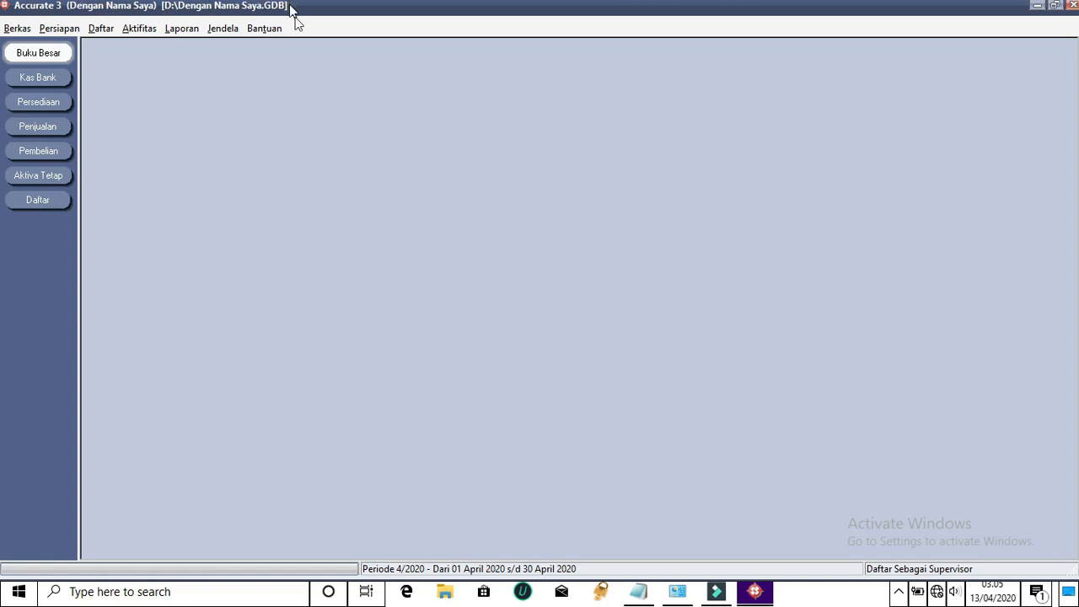
# Open Bantuan > Pendaftaran and go to the Registrasi Accurate serial number page
pyautogui.click(265, 30)
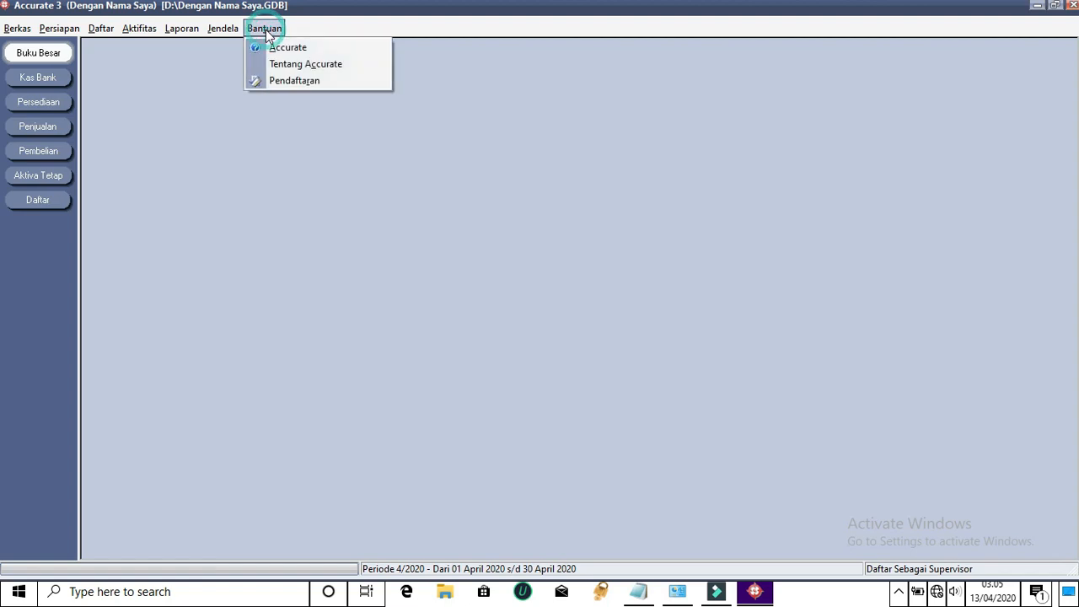
pyautogui.click(287, 82)
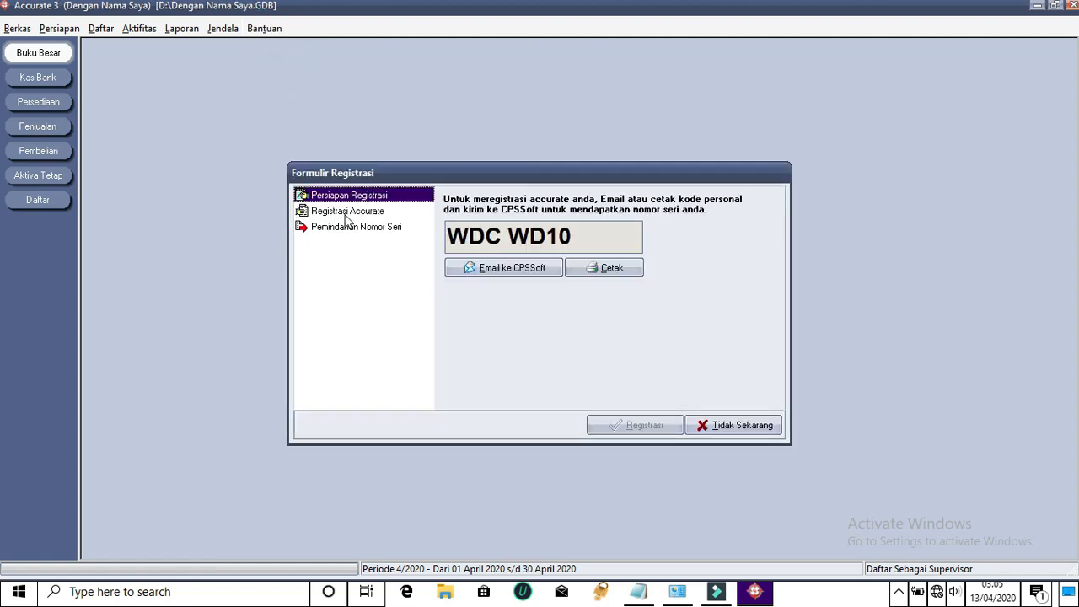
pyautogui.click(348, 212)
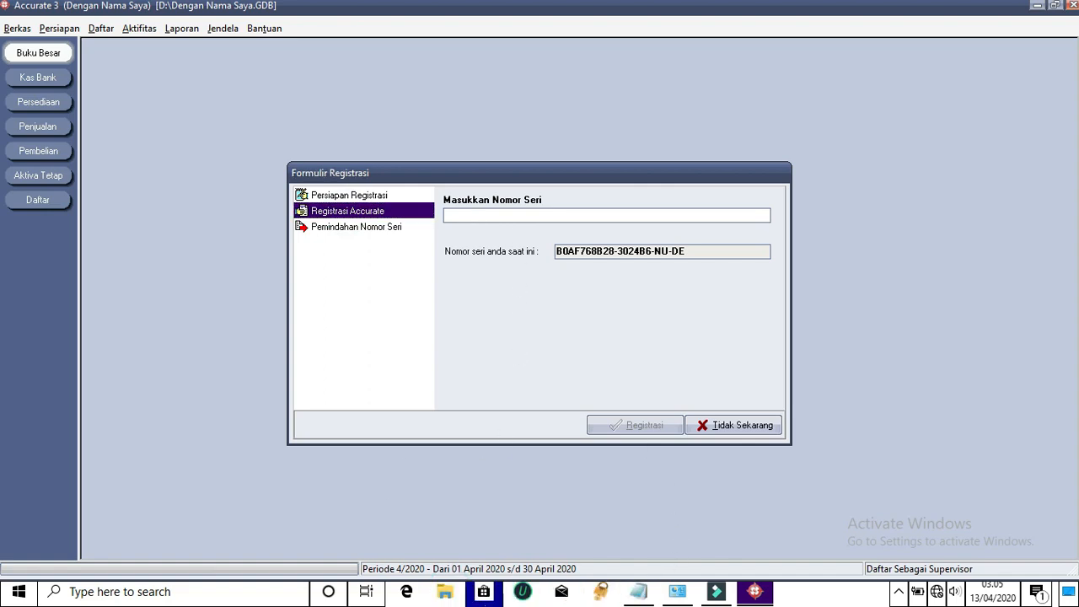
# Open Serial Number.txt from D:\Accurate plus crack 340.1734 ent version\Program Penjualan Accurate
pyautogui.click(445, 591)
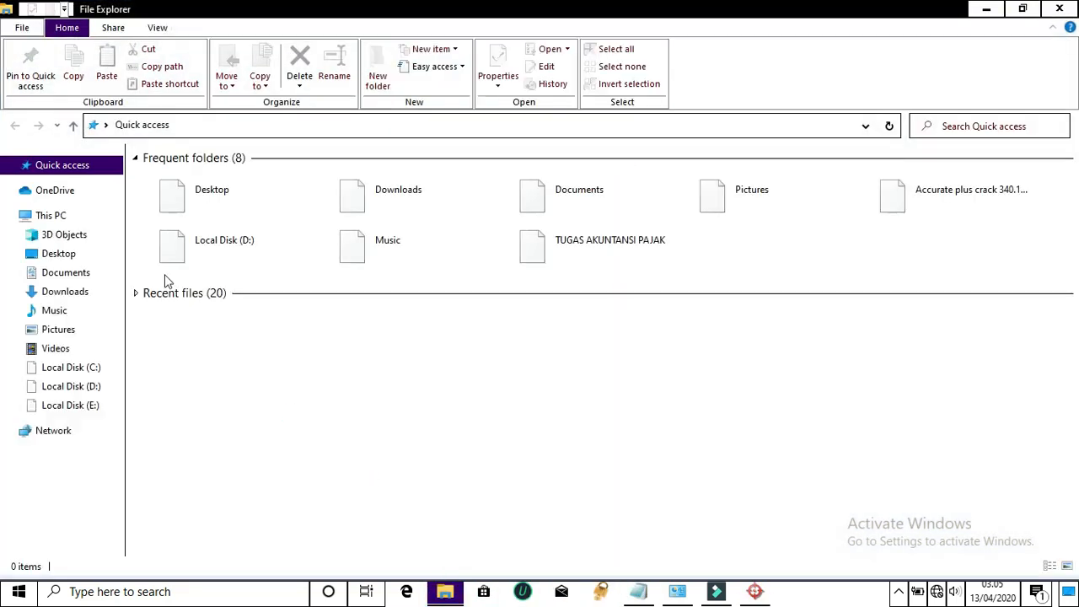
pyautogui.click(83, 385)
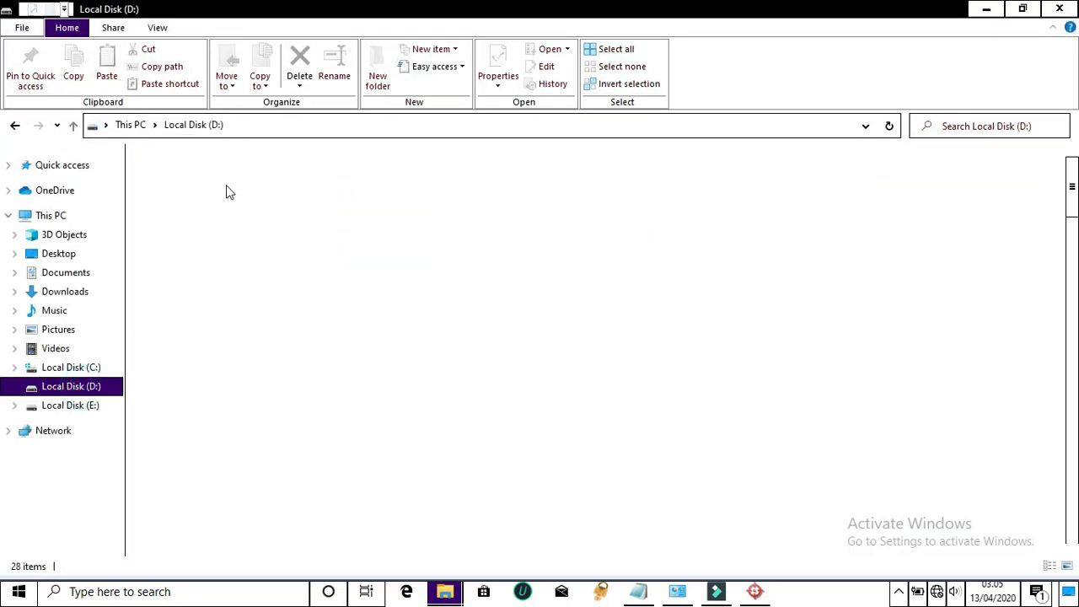
pyautogui.doubleClick(228, 176)
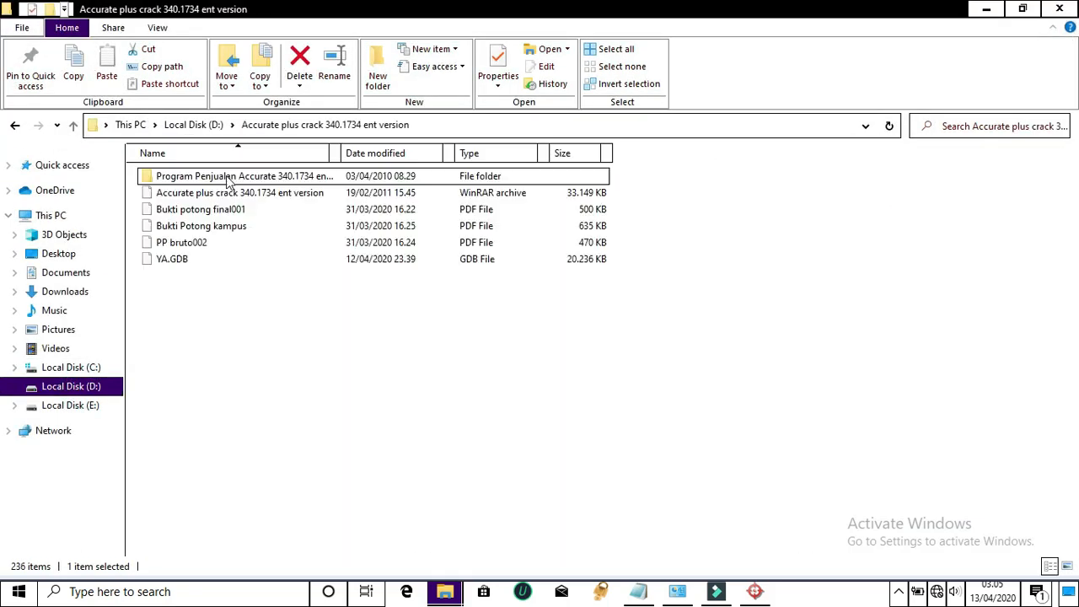
pyautogui.click(211, 192)
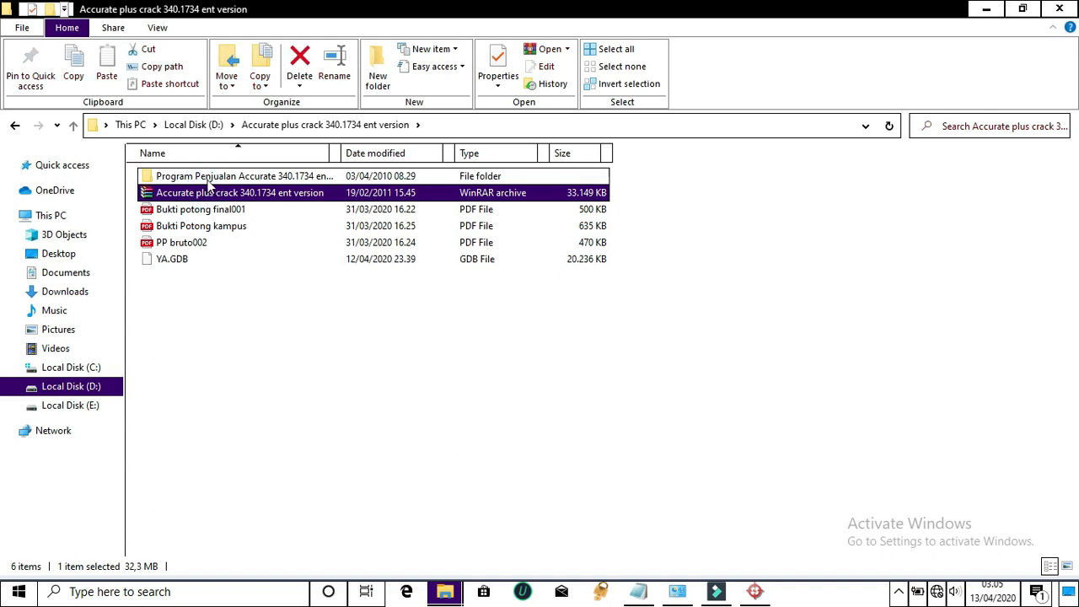
pyautogui.doubleClick(209, 176)
pyautogui.click(183, 228)
pyautogui.click(186, 228)
pyautogui.doubleClick(145, 226)
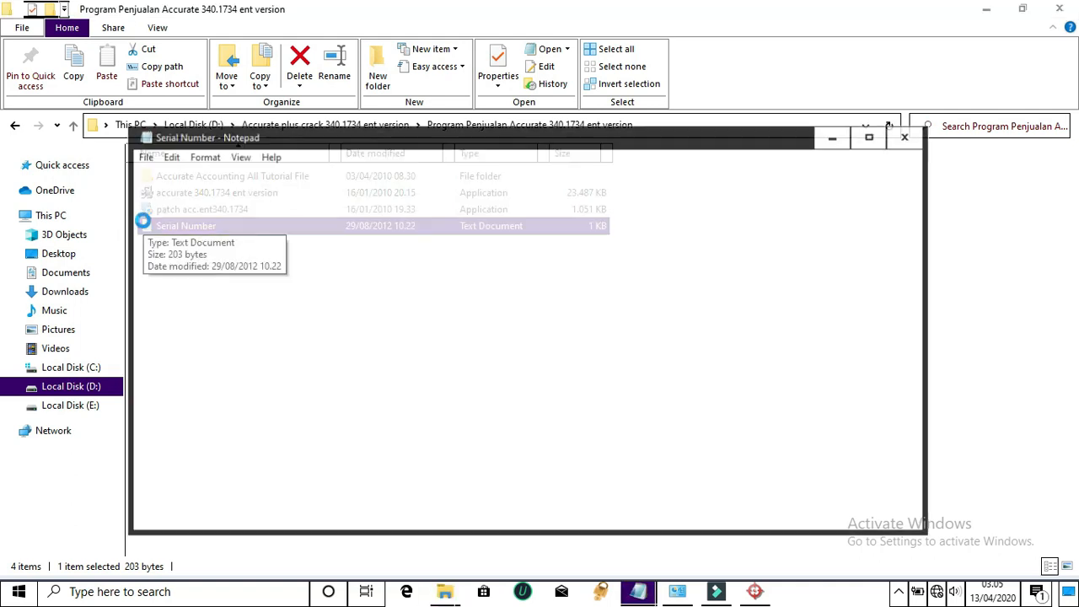
# Select and copy the Registration Number value in the text file
pyautogui.click(266, 242)
pyautogui.moveTo(293, 242); pyautogui.dragTo(420, 242)
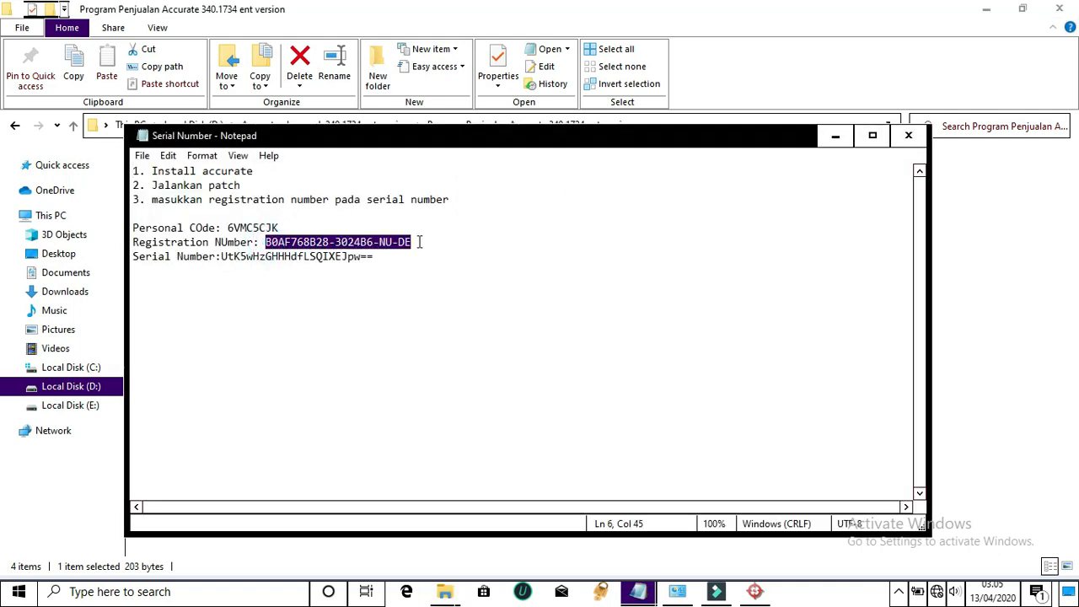
pyautogui.rightClick(384, 238)
pyautogui.click(414, 285)
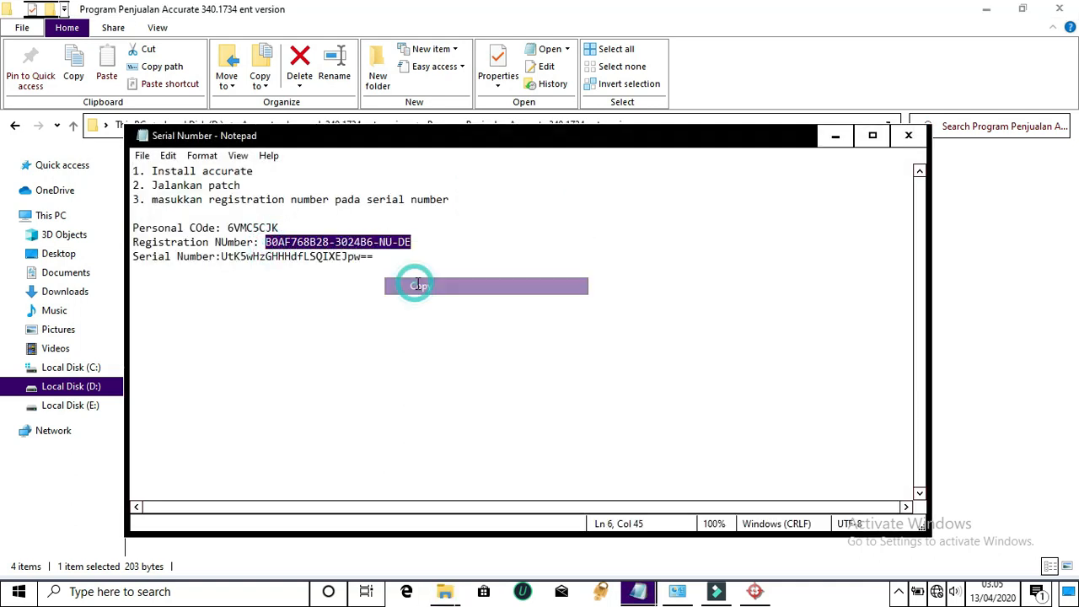
# Paste the copied serial number into the Masukkan Nomor Seri field and submit it with Registrasi
pyautogui.click(755, 592)
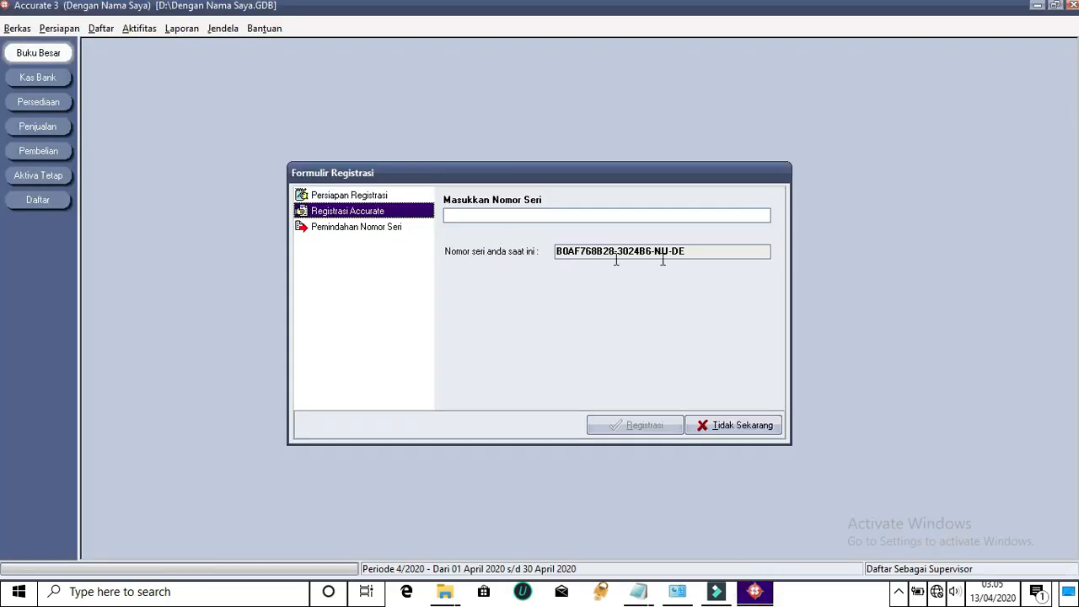
pyautogui.click(556, 214)
pyautogui.rightClick(554, 215)
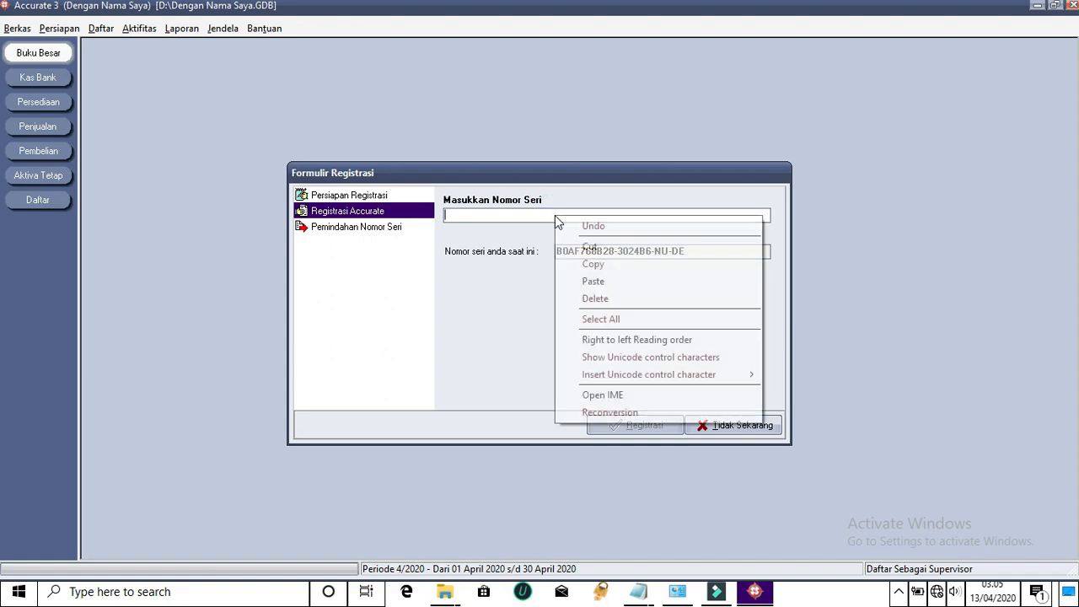
pyautogui.click(593, 281)
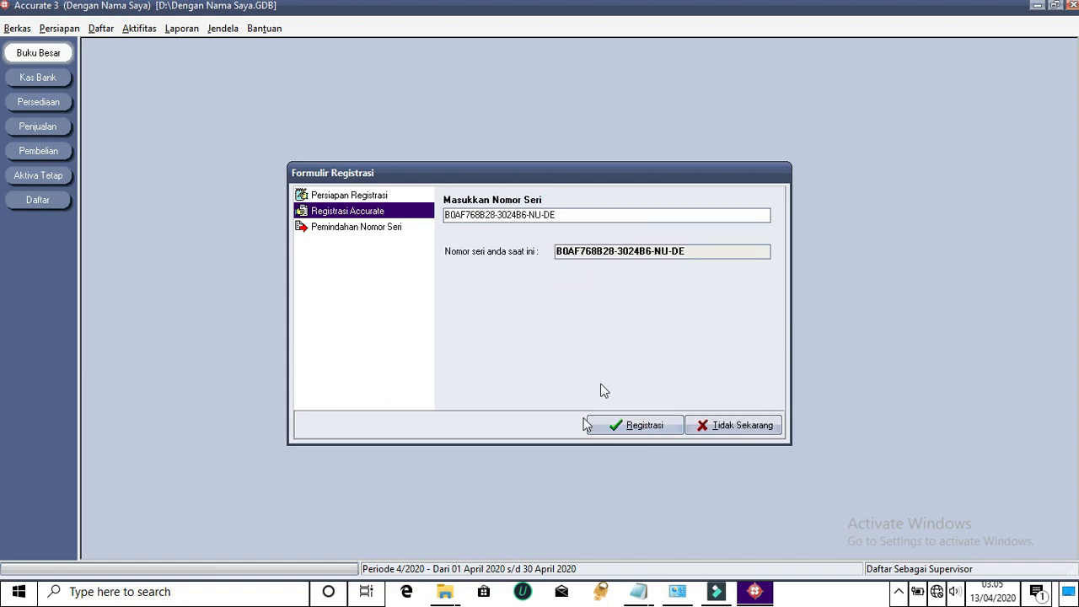
pyautogui.click(638, 427)
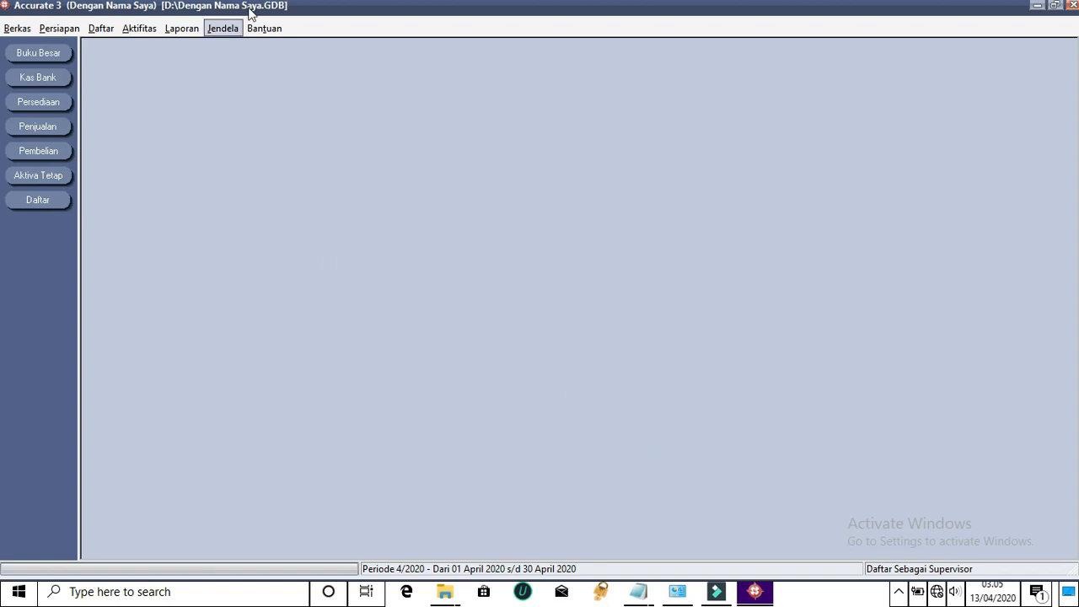
# Check the registered serial number under Bantuan > Pendaftaran, then close the form with Tidak Sekarang
pyautogui.click(263, 28)
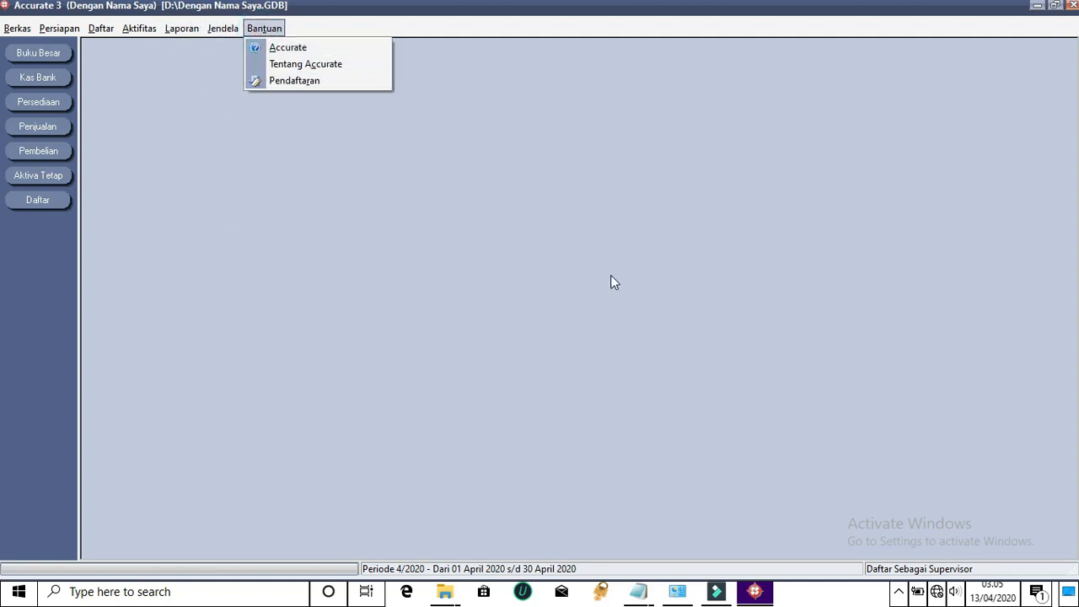
pyautogui.click(282, 80)
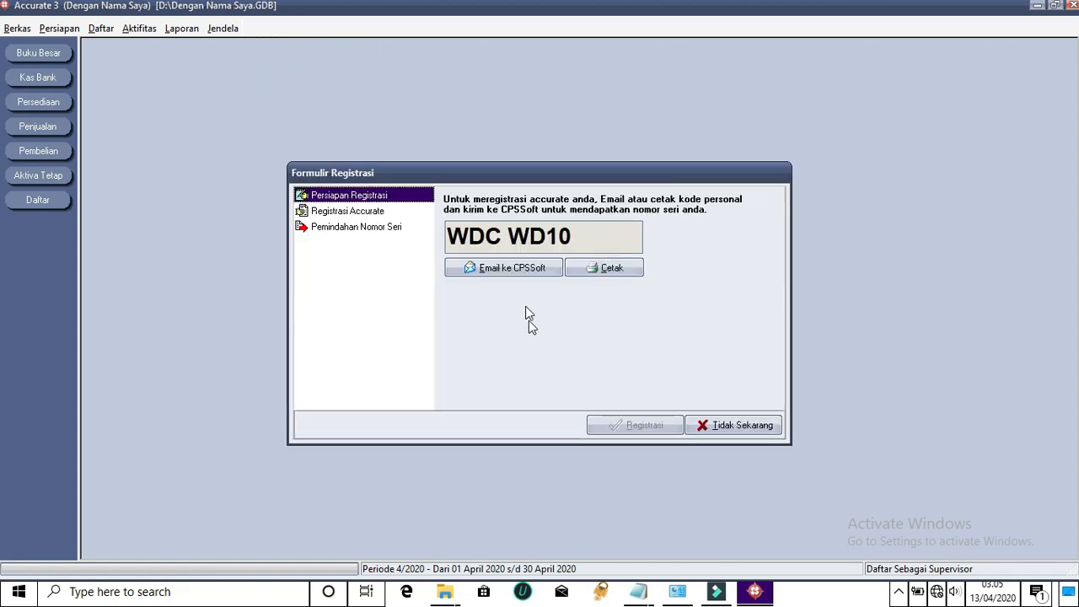
pyautogui.click(312, 211)
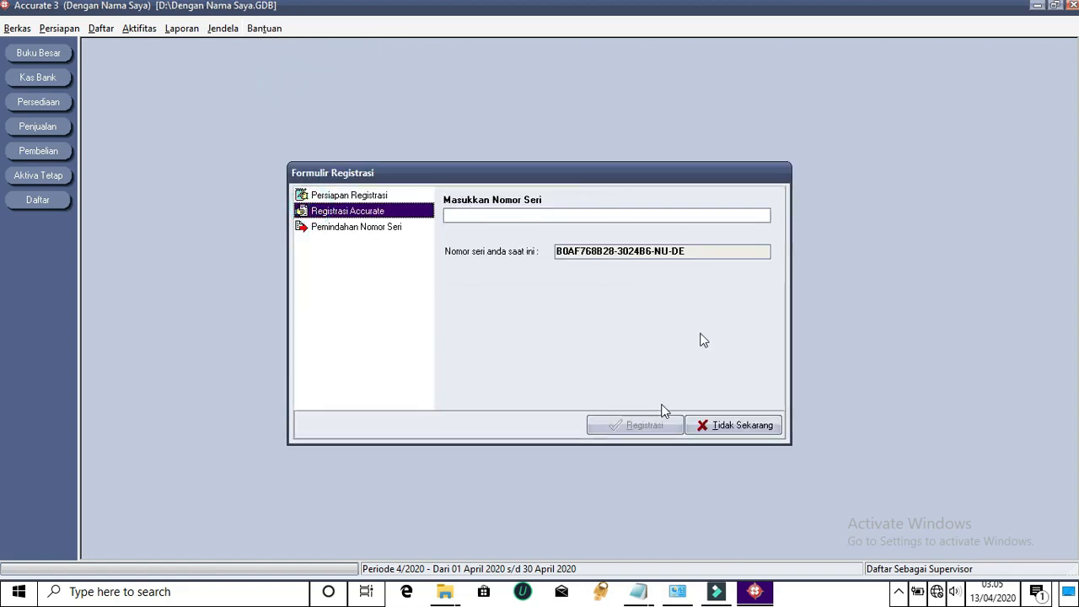
pyautogui.click(753, 429)
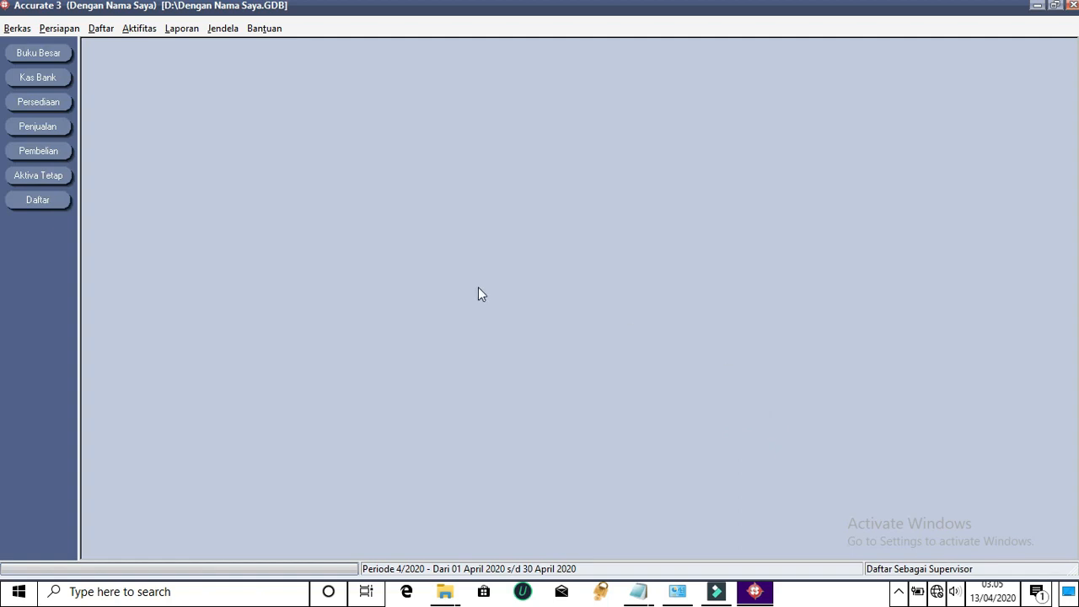